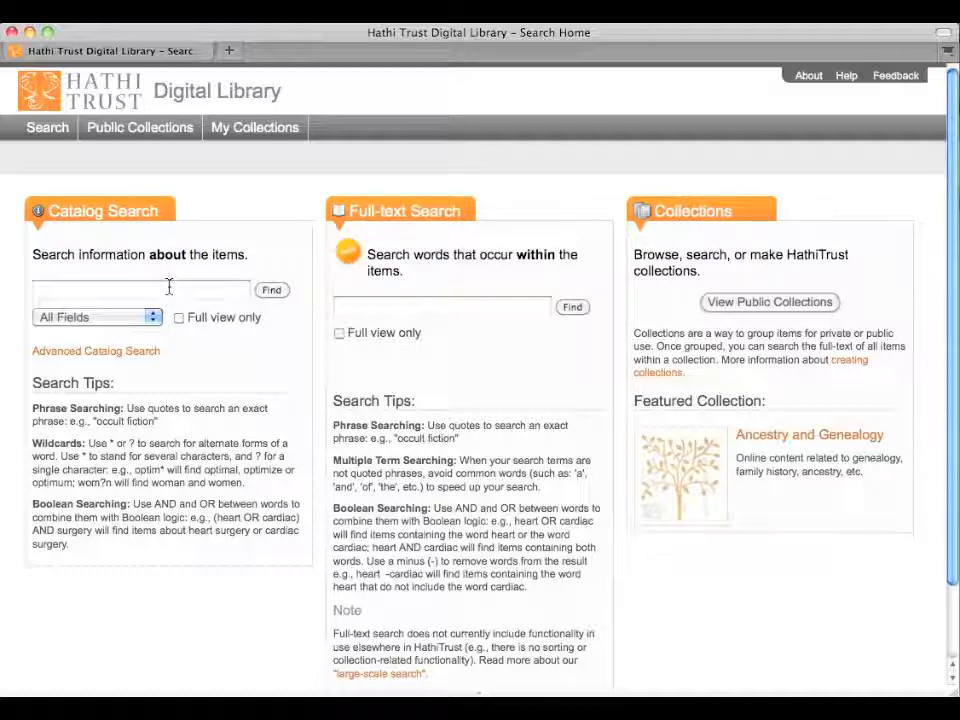
Step: Open the Advanced Catalog Search page and check which search fields the fourth row offers
click(125, 354)
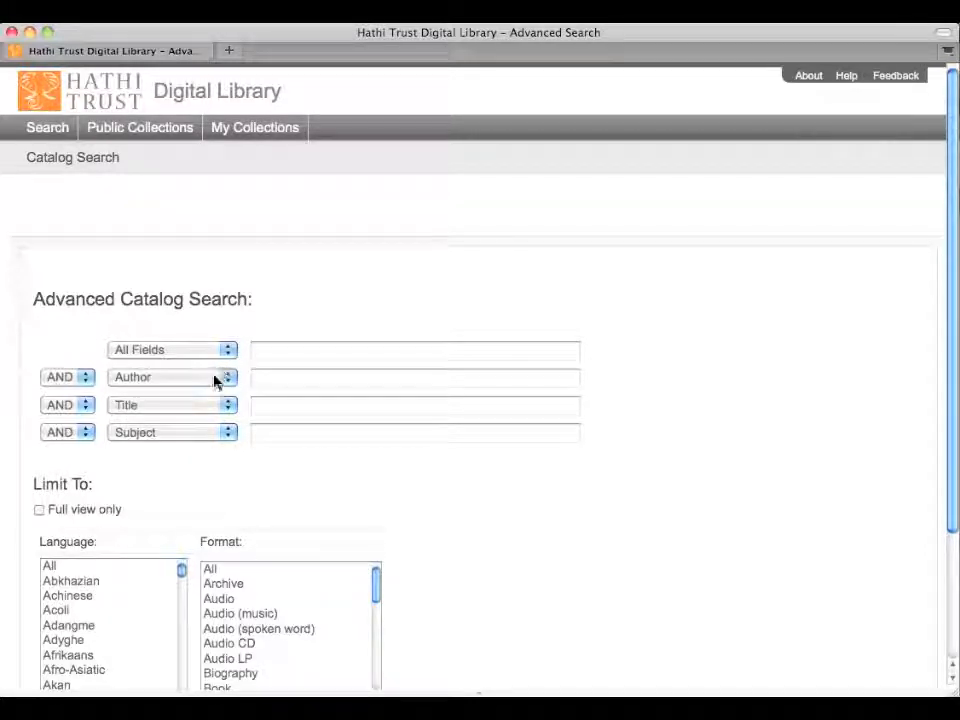
click(216, 434)
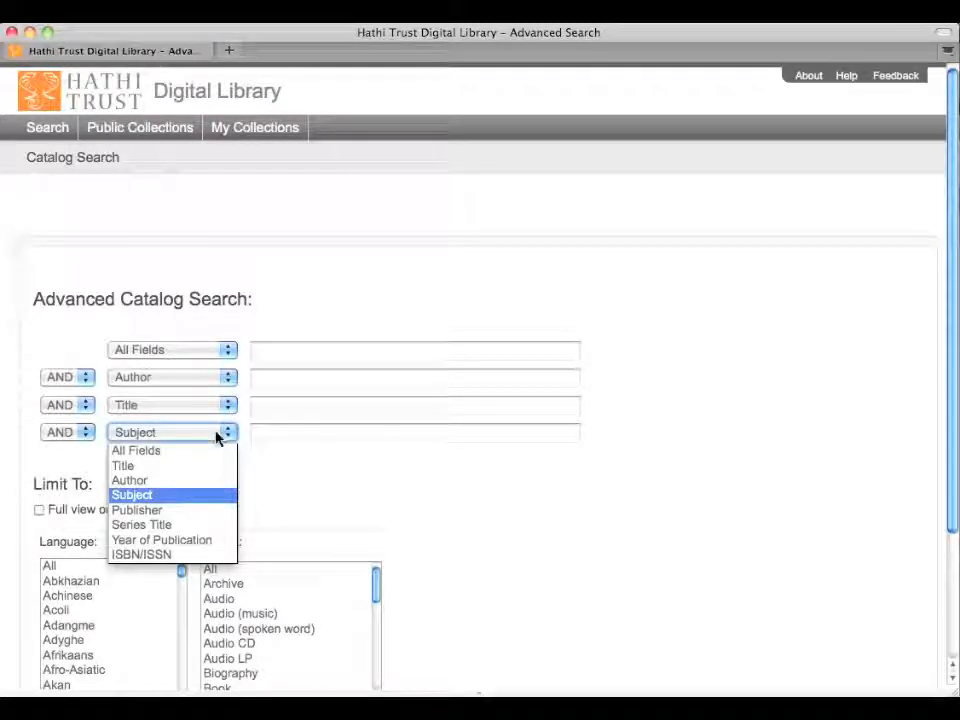
click(216, 434)
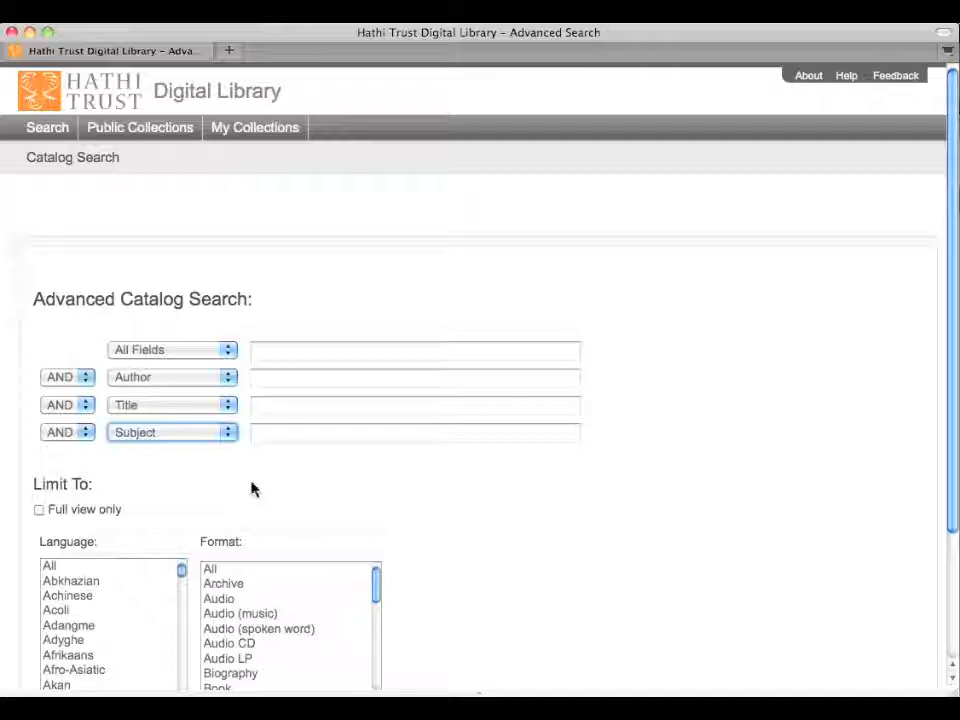
Step: Show the cfBuilder sidebar, and add and run an Open URL step that uses the current page as its constant location
key(super+shift+b)
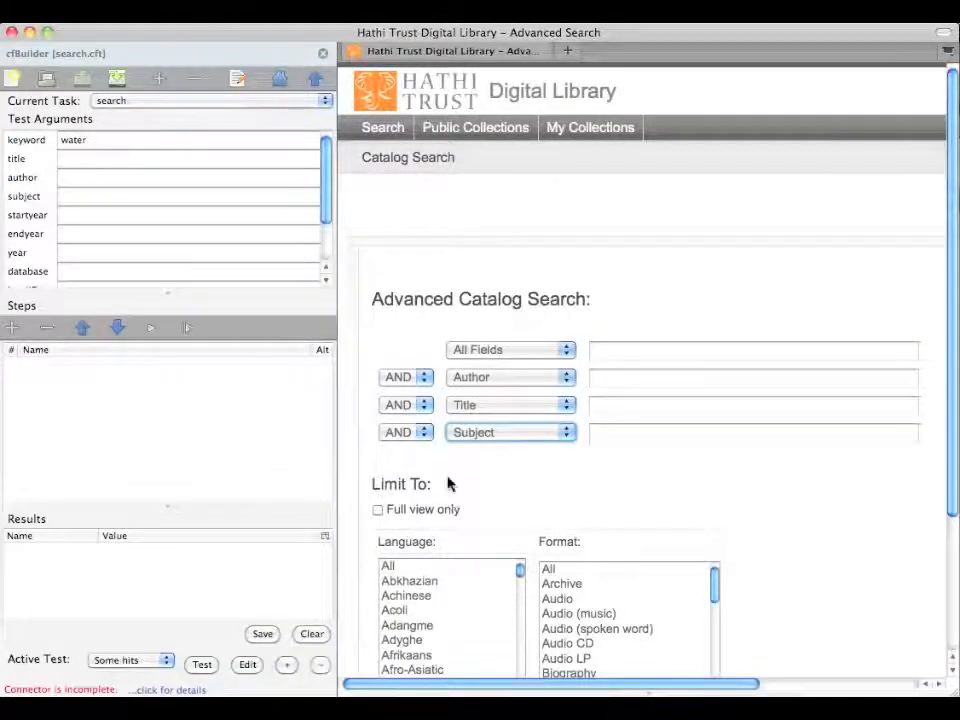
scroll(469, 480, down, 1)
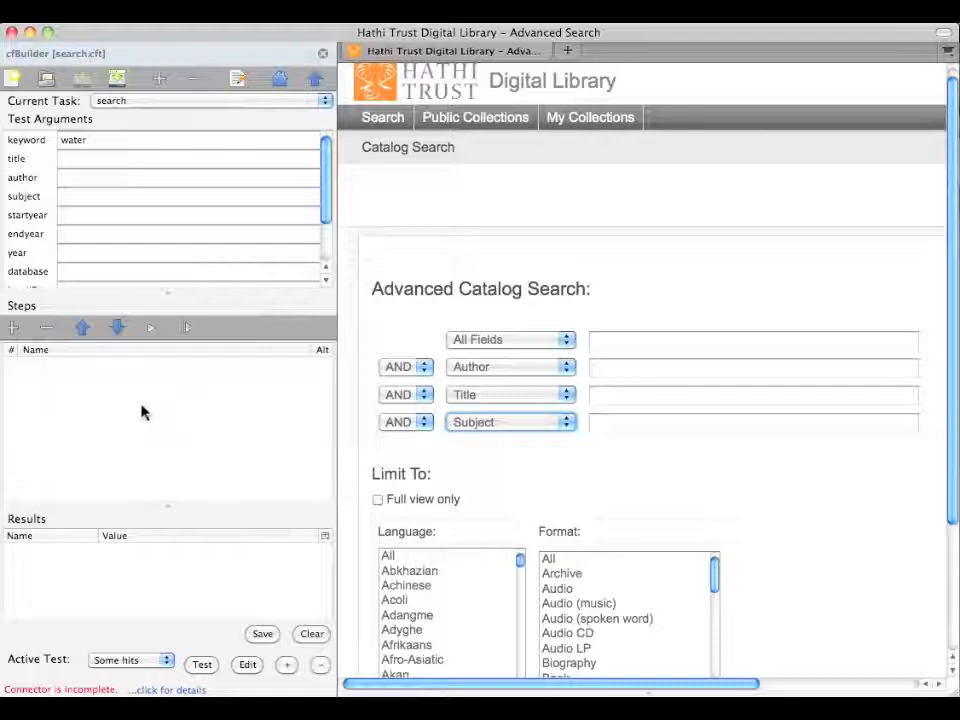
click(12, 329)
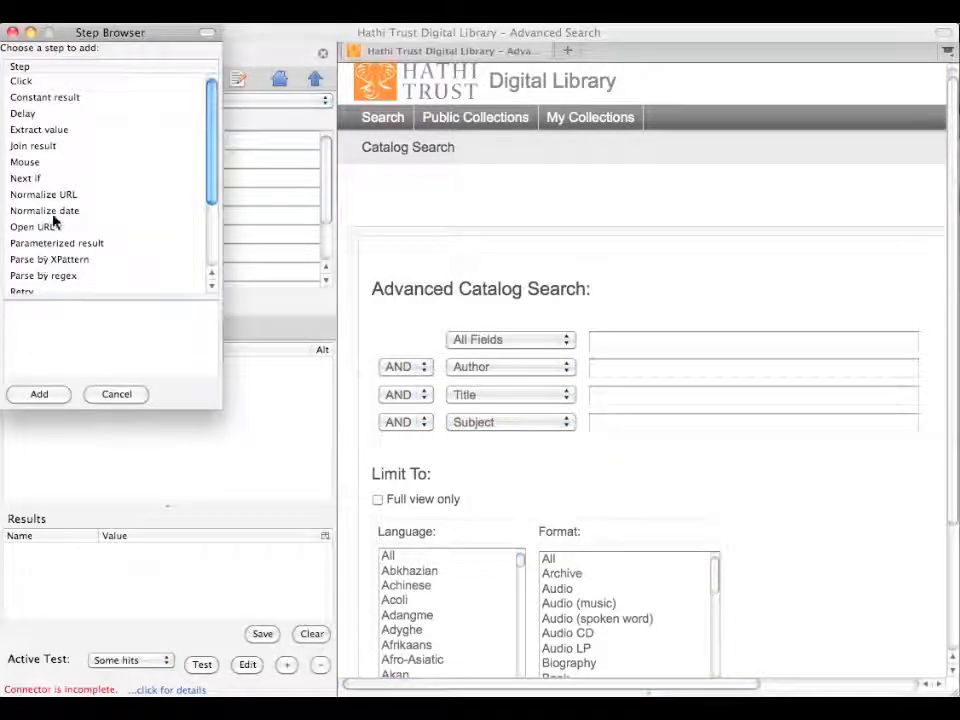
scroll(55, 222, down, 3)
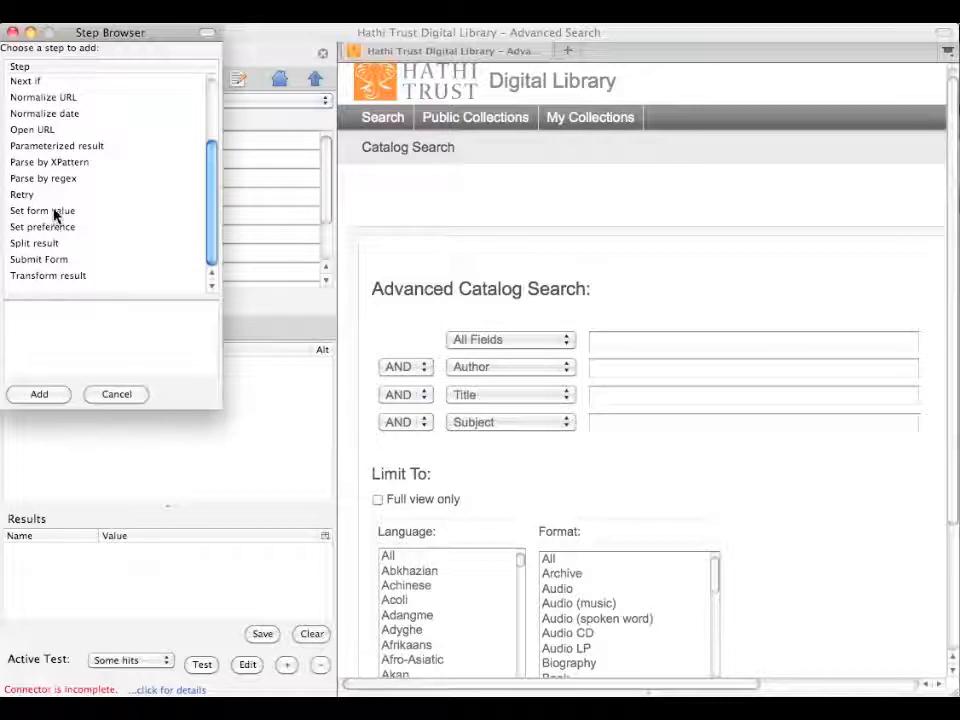
click(42, 131)
double_click(42, 131)
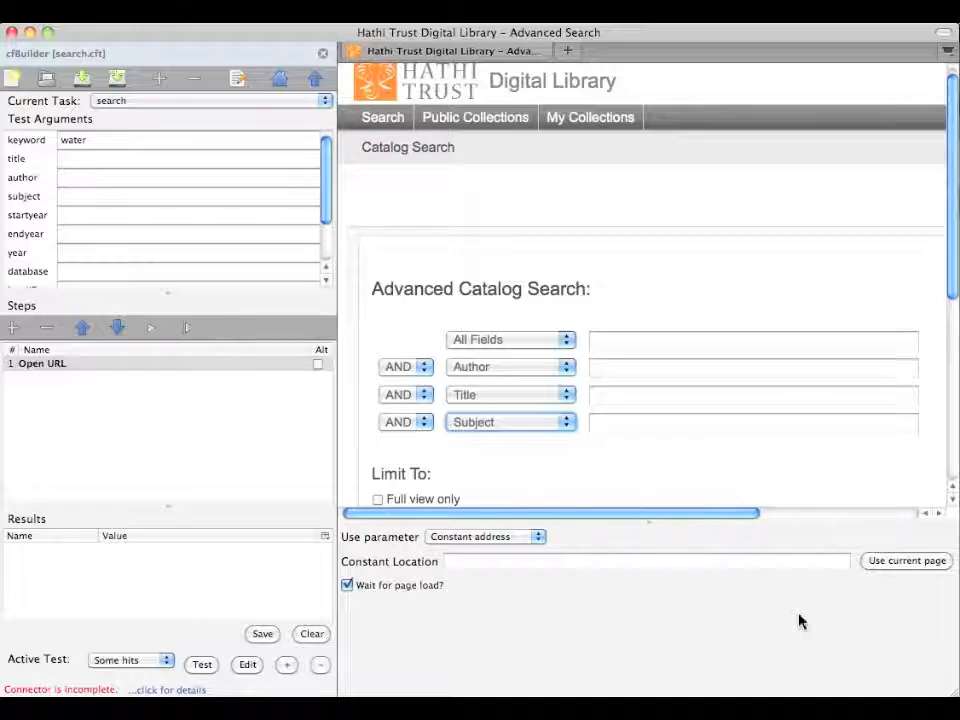
click(896, 563)
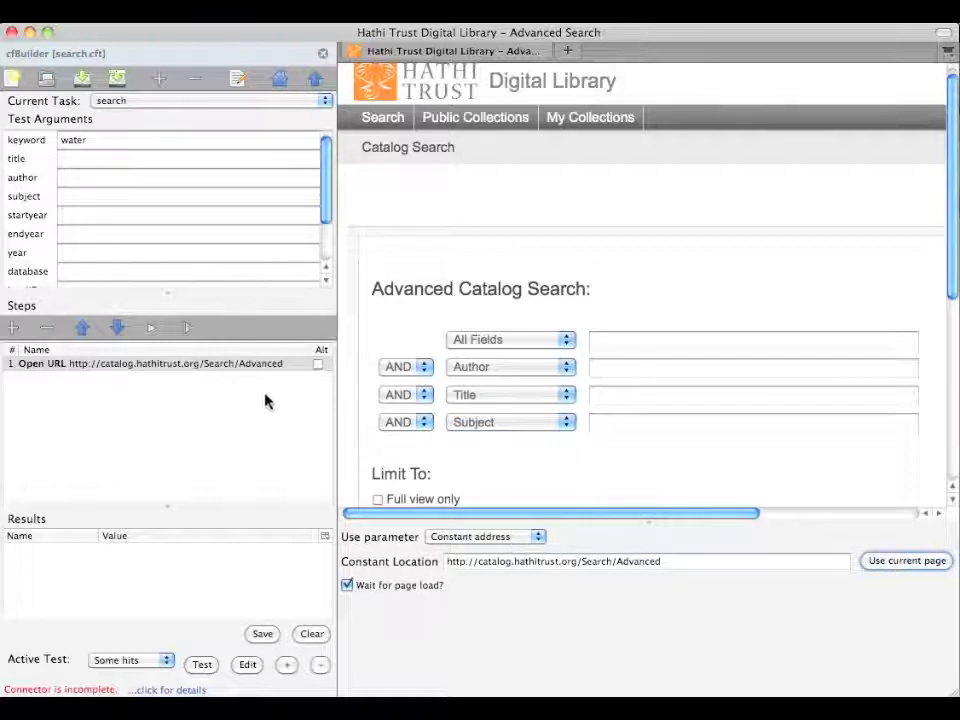
click(152, 331)
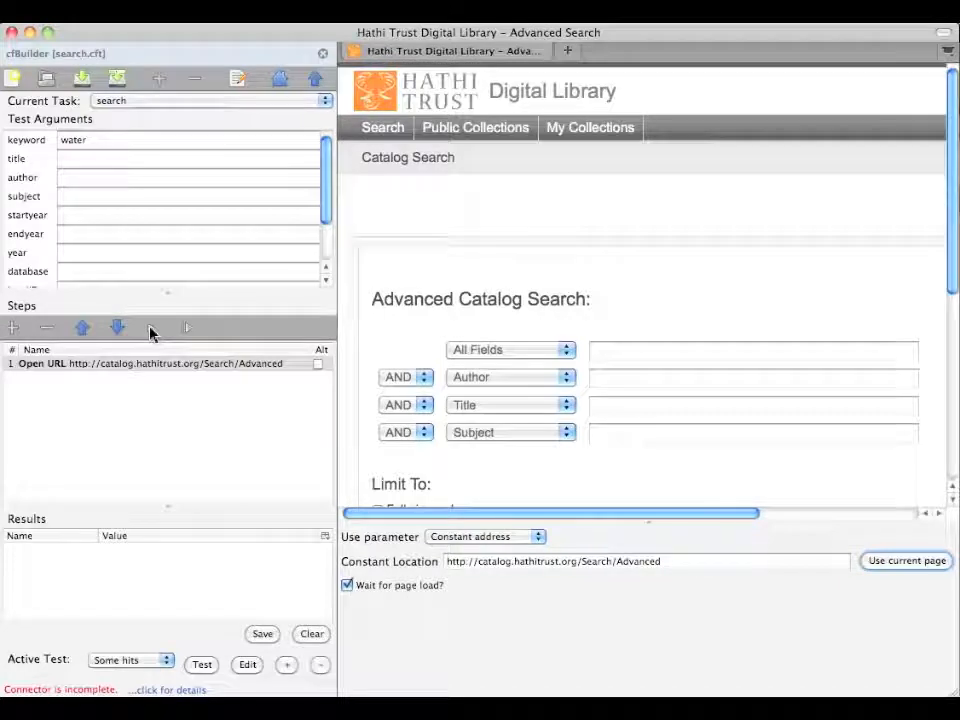
Step: Add a Set form value step that fills the All Fields text box with the keyword argument, and run it
click(12, 330)
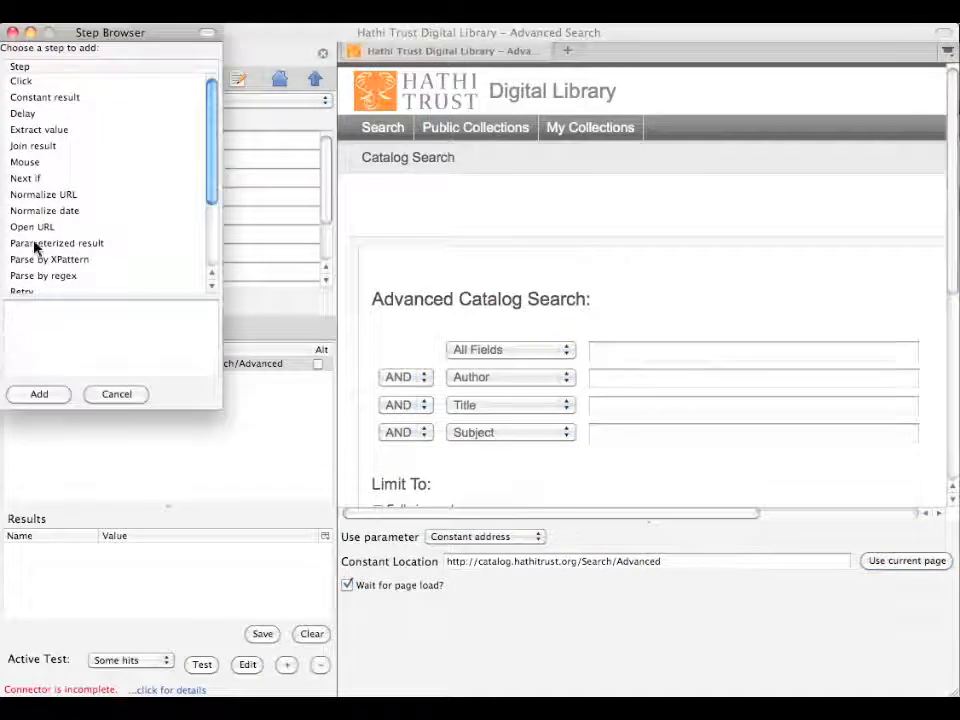
scroll(34, 246, down, 3)
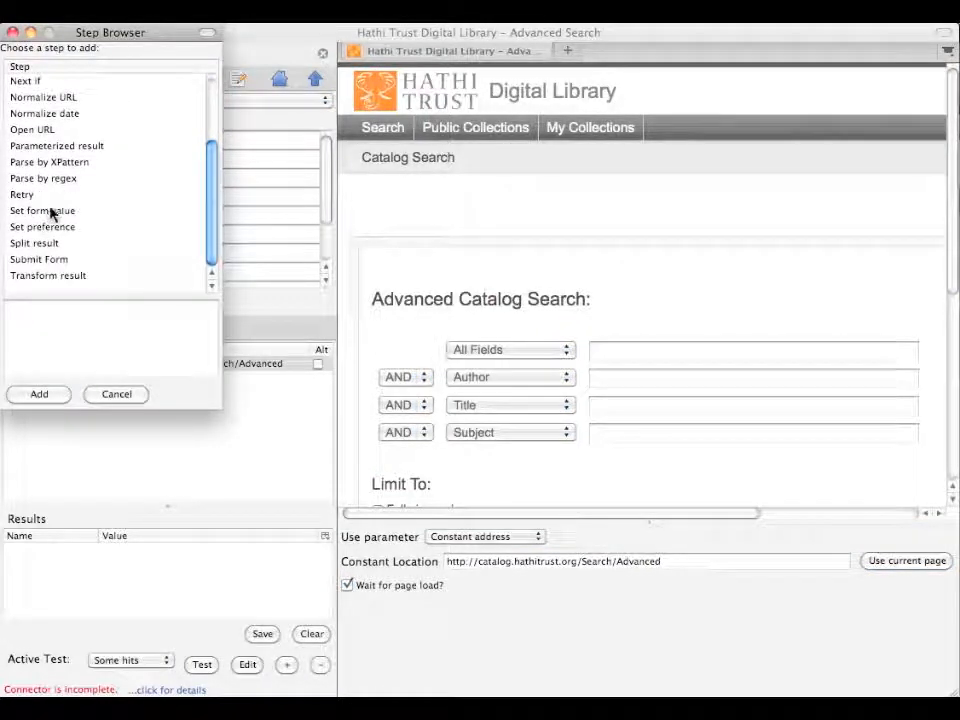
double_click(52, 211)
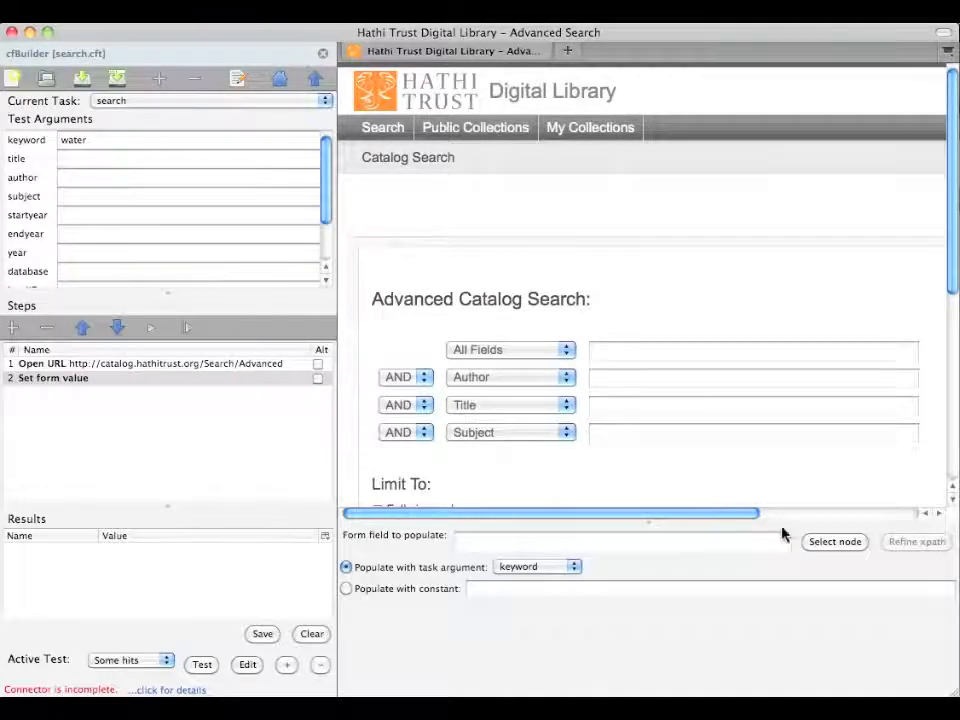
click(825, 543)
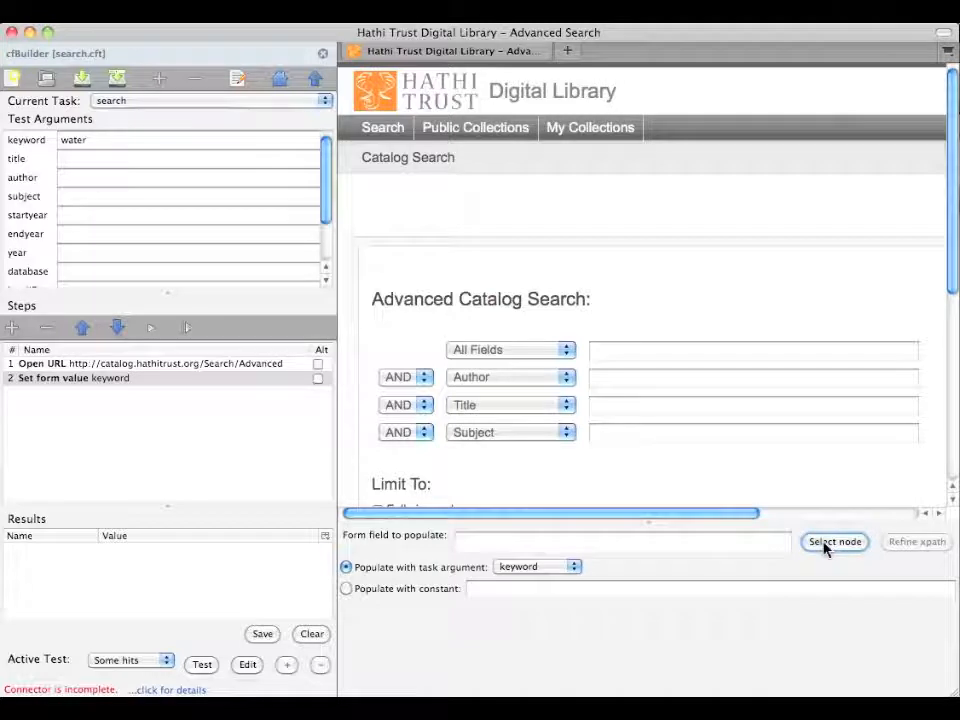
click(766, 350)
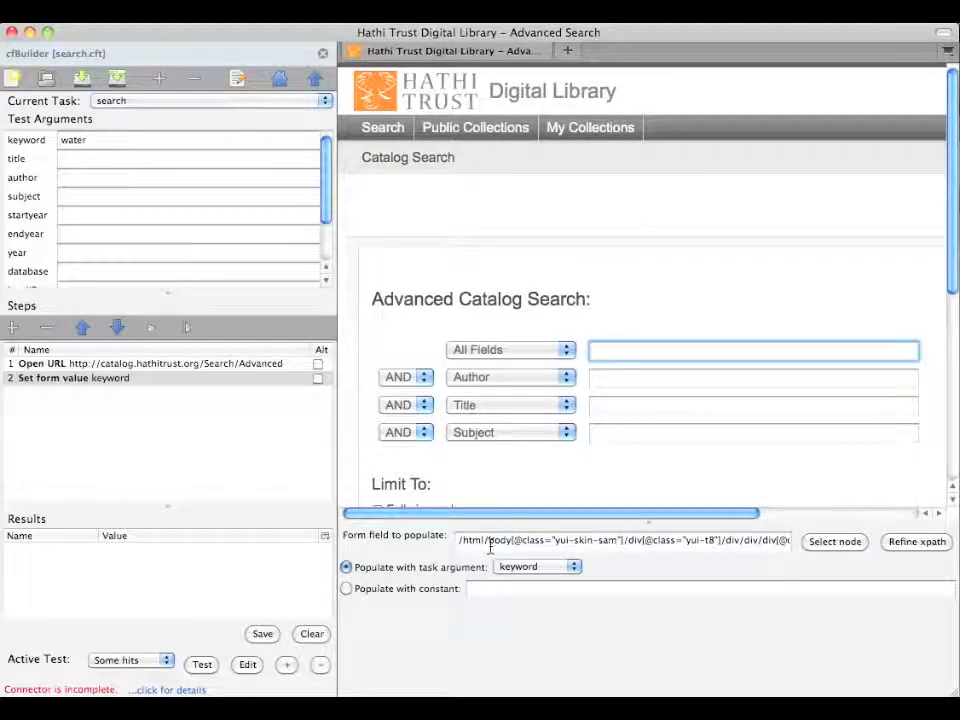
double_click(210, 140)
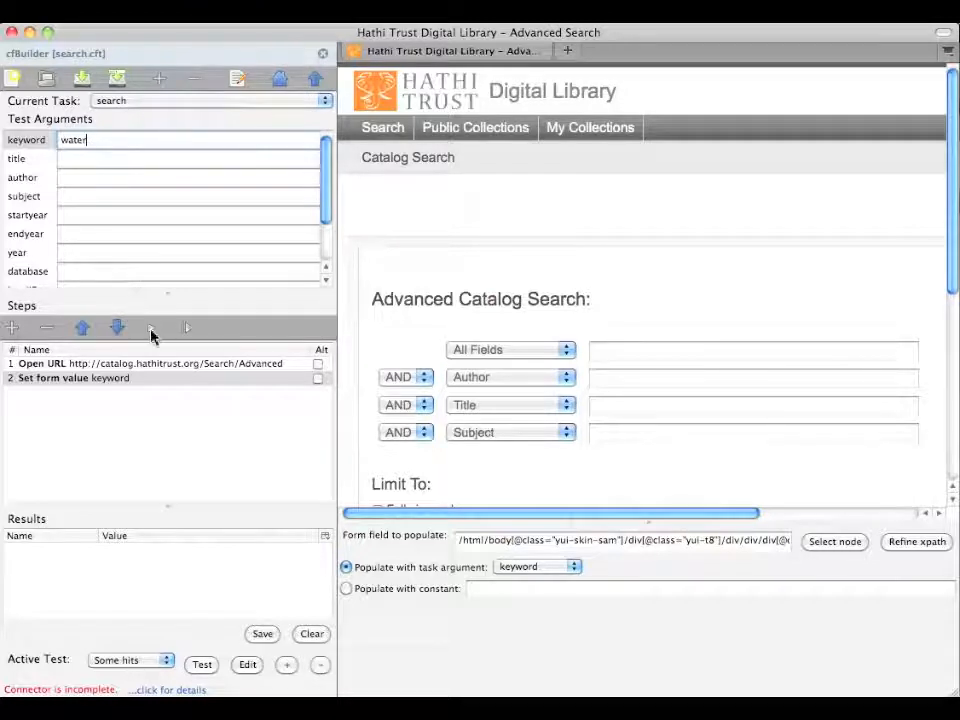
click(152, 330)
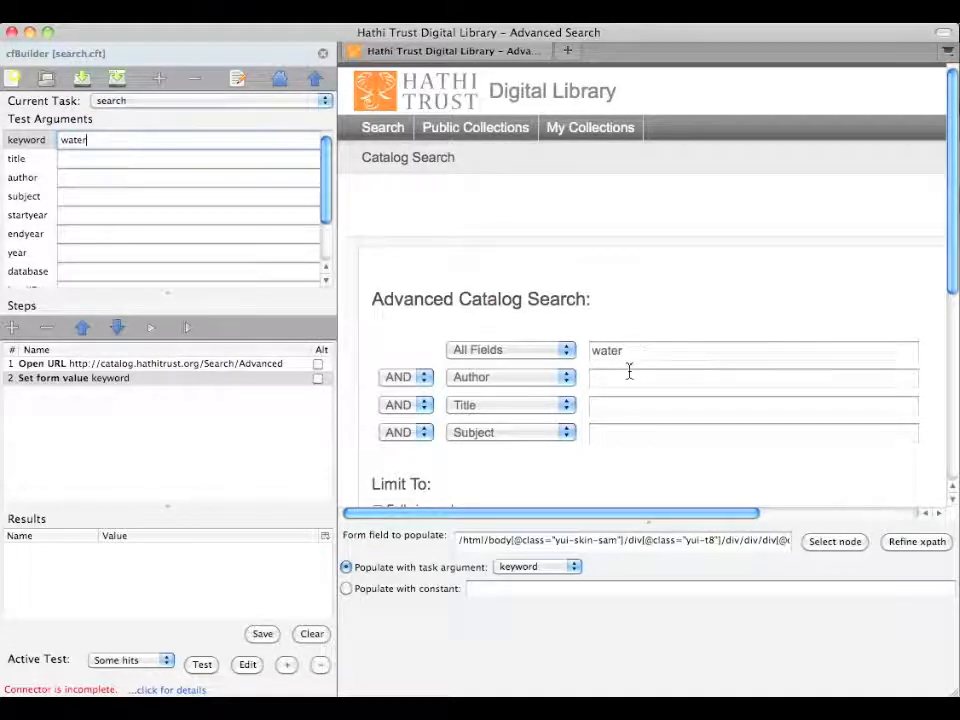
Step: Add a Set form value step that populates the Author text box with the author task argument
click(12, 330)
scroll(30, 229, down, 5)
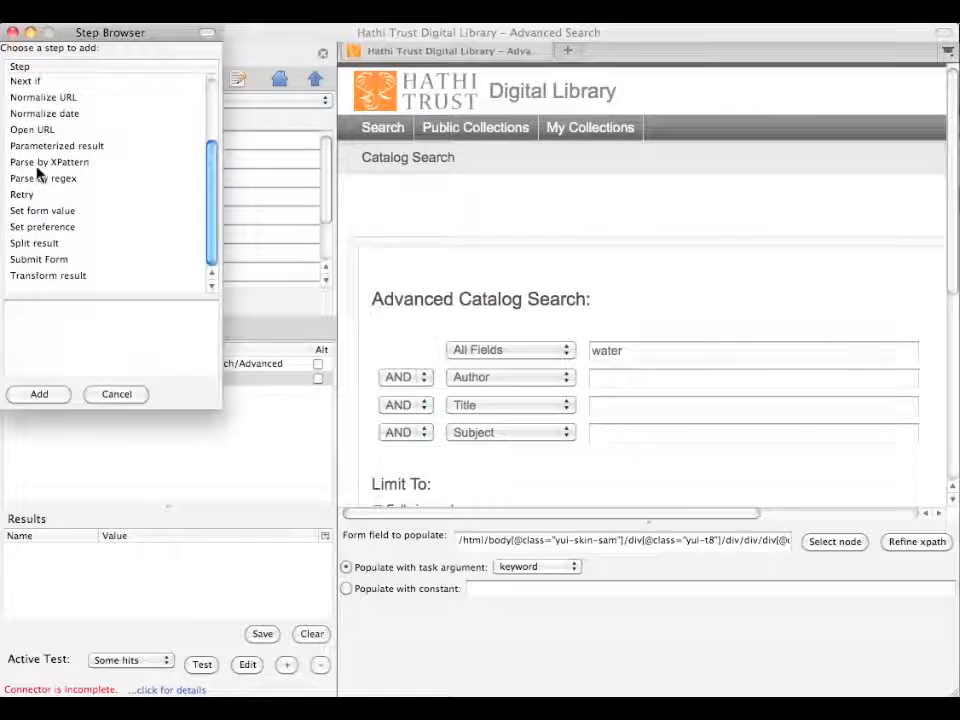
double_click(45, 211)
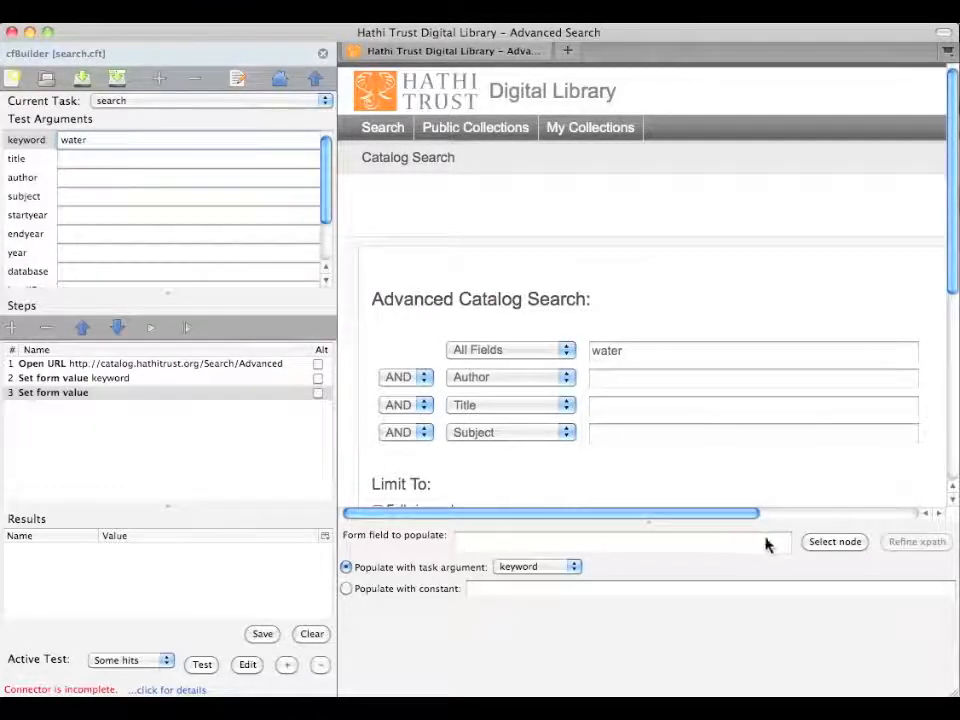
click(826, 544)
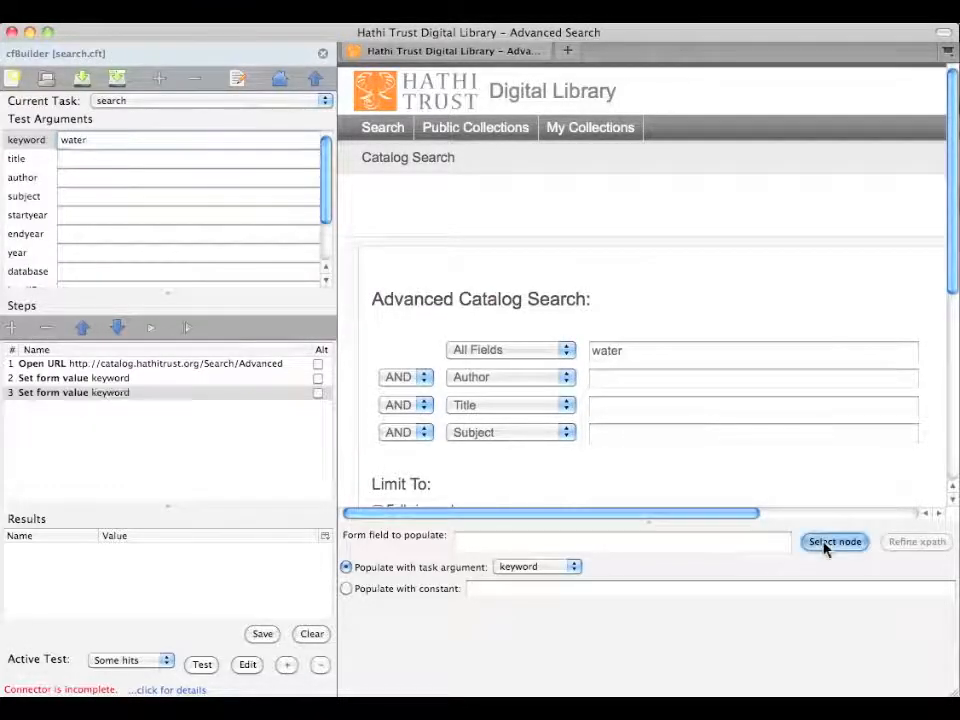
click(711, 380)
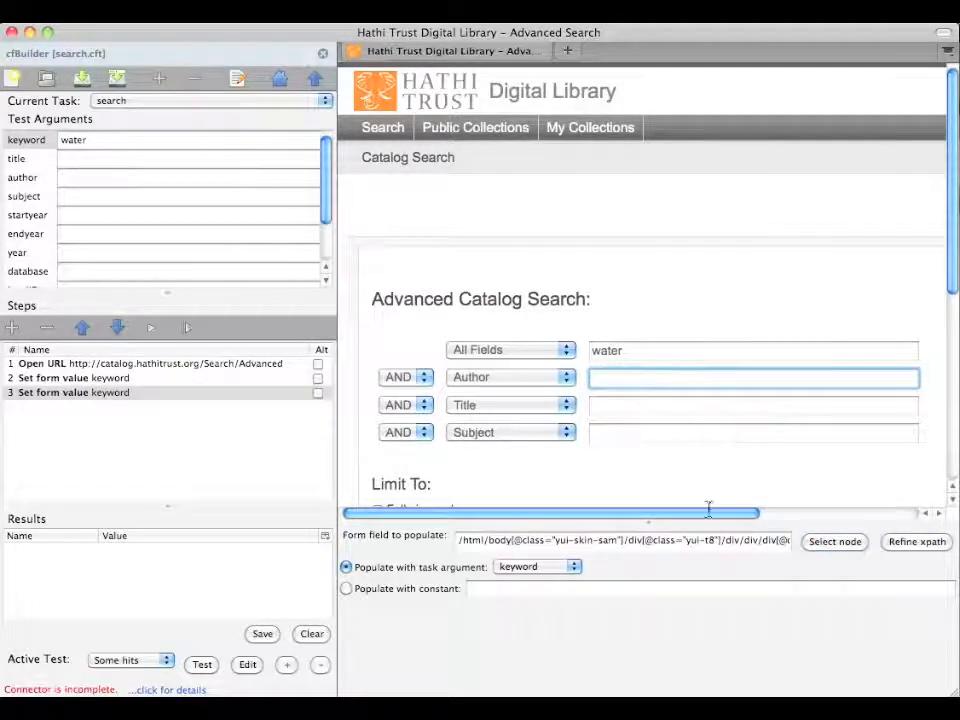
click(570, 568)
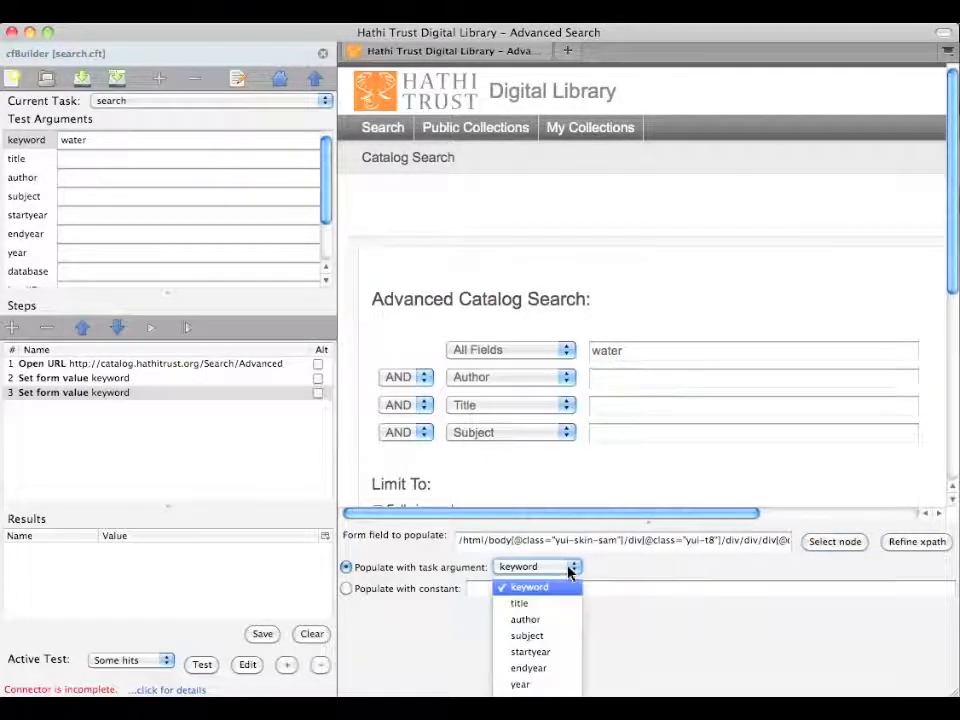
click(563, 621)
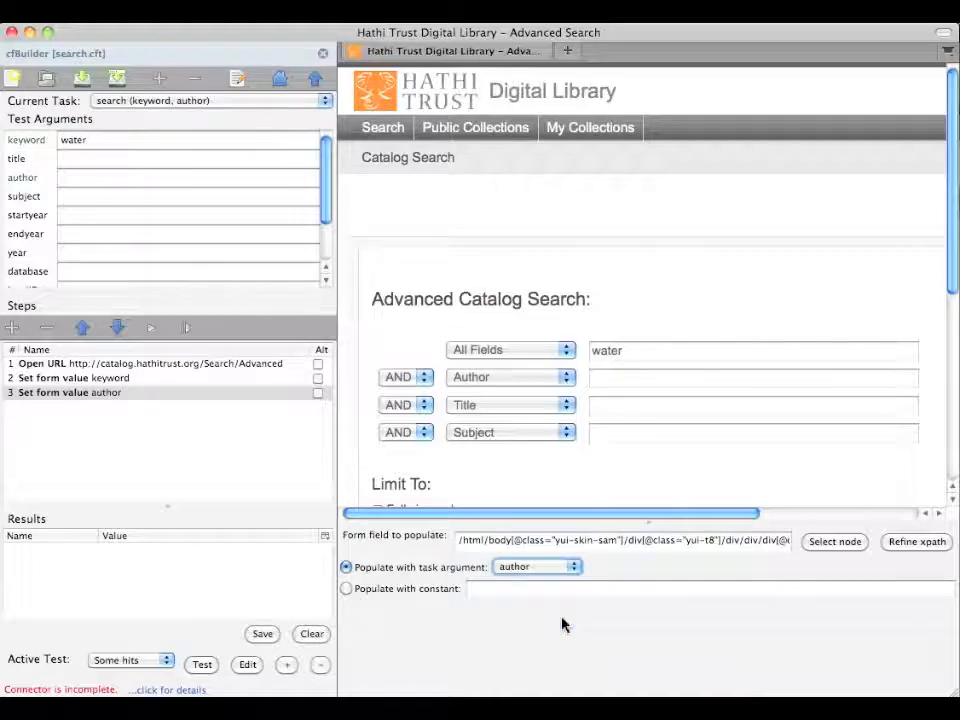
Step: Add a Set form value step that populates the Title text box with the title task argument
click(15, 330)
scroll(30, 242, down, 1)
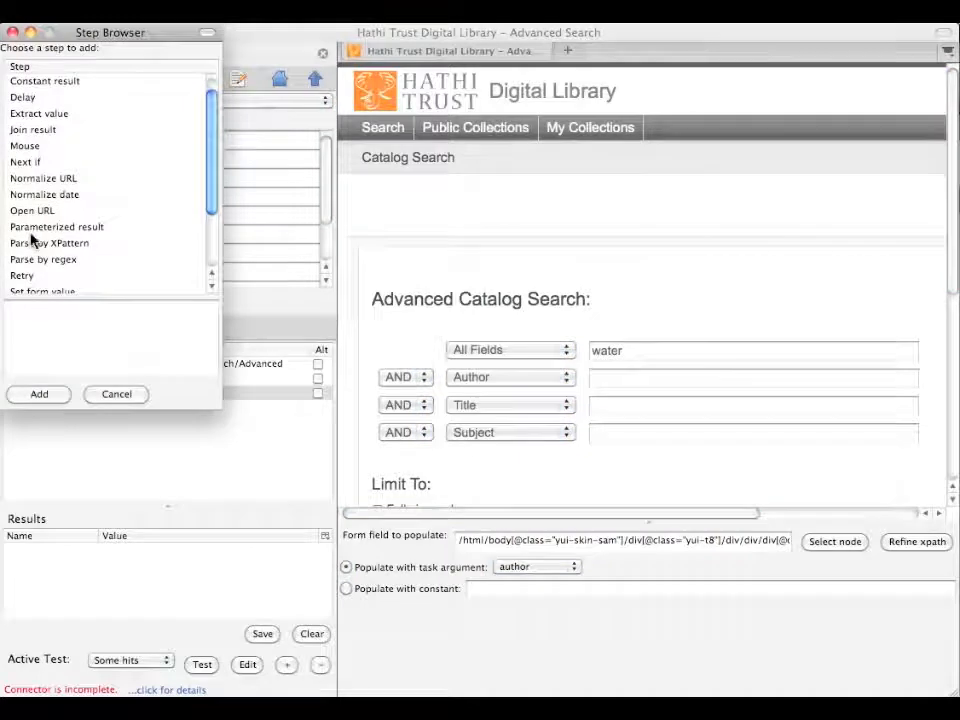
scroll(30, 240, down, 3)
double_click(38, 227)
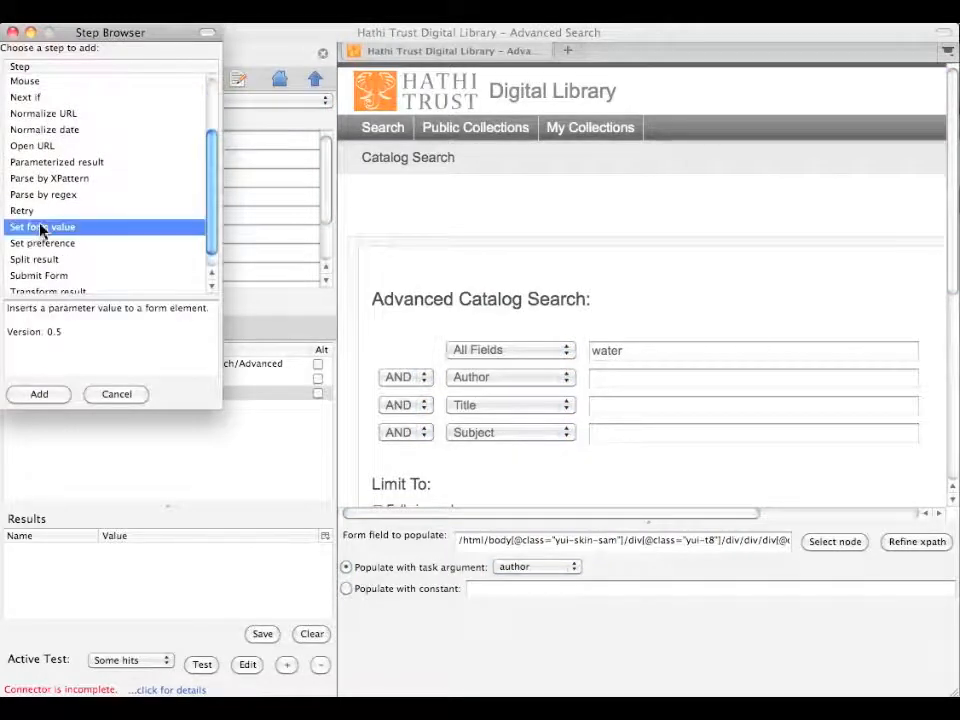
click(830, 545)
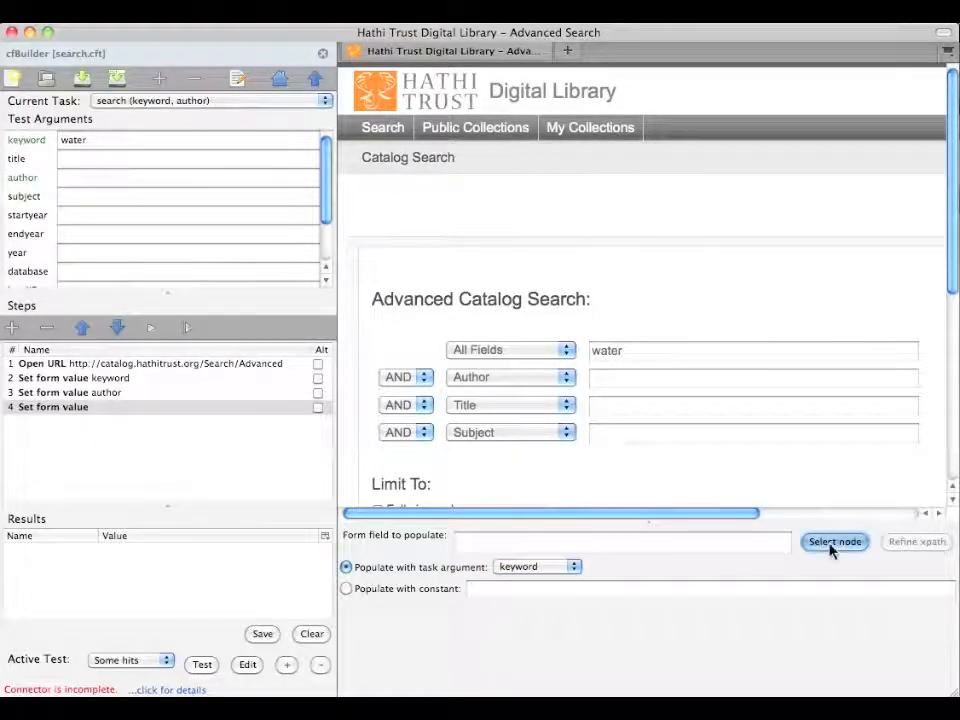
click(725, 408)
click(553, 567)
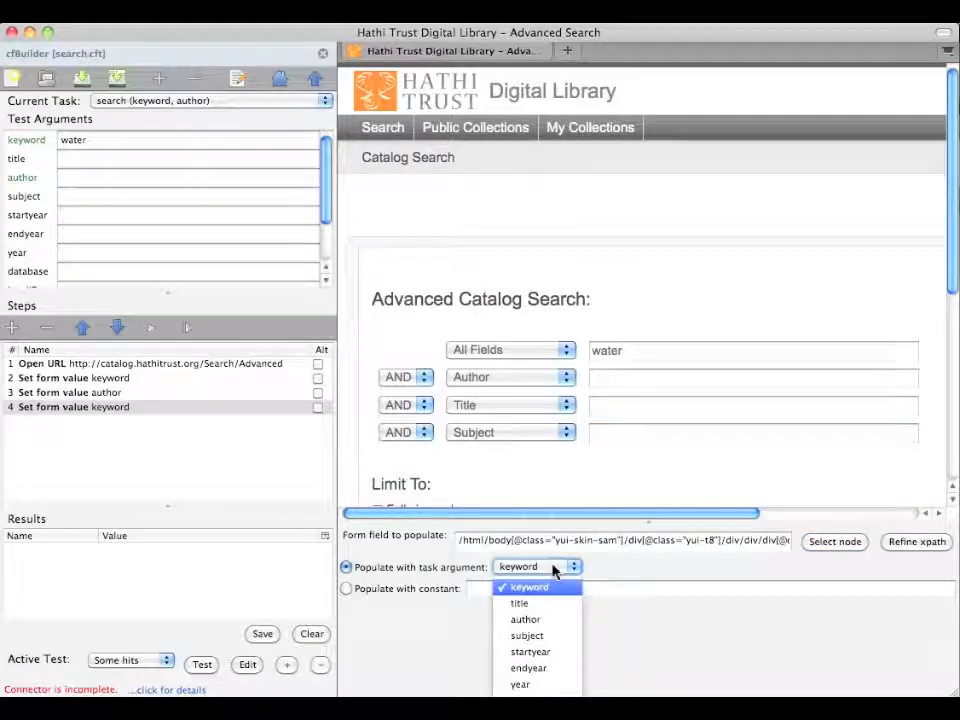
click(550, 603)
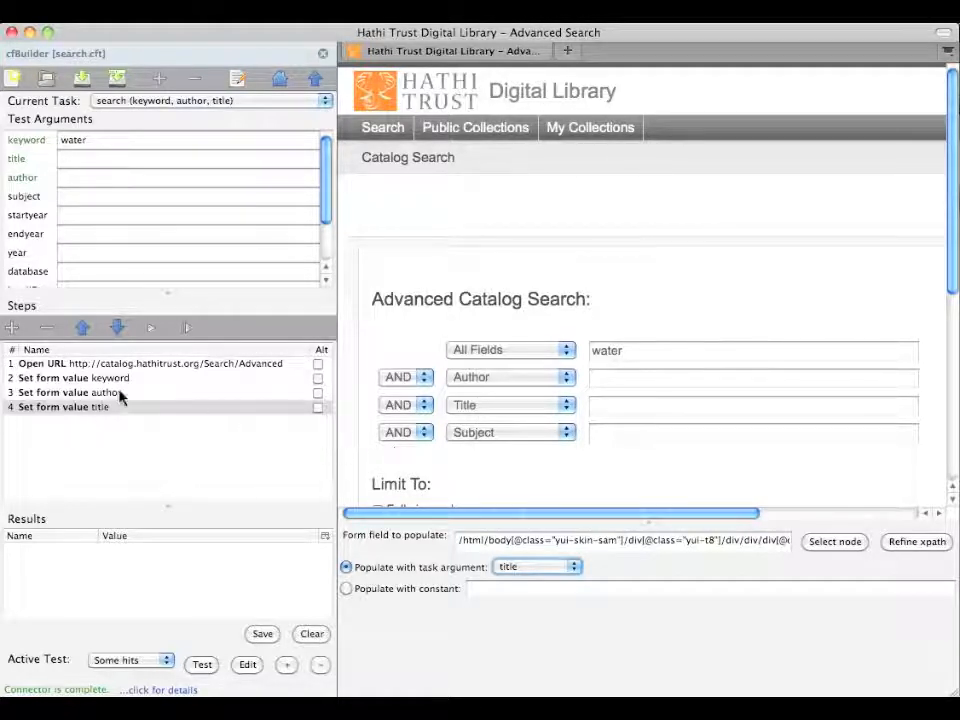
Step: Add a Set form value step targeting the fourth row's field selector, choosing Year of Publication and populating it with the constant "year"
click(12, 329)
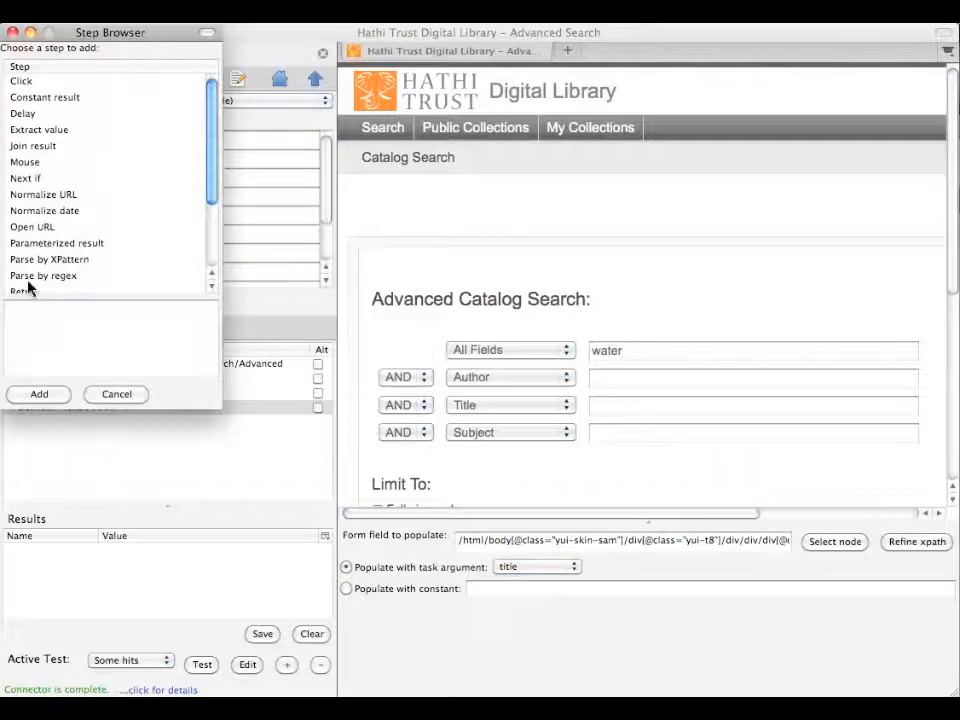
scroll(28, 285, down, 3)
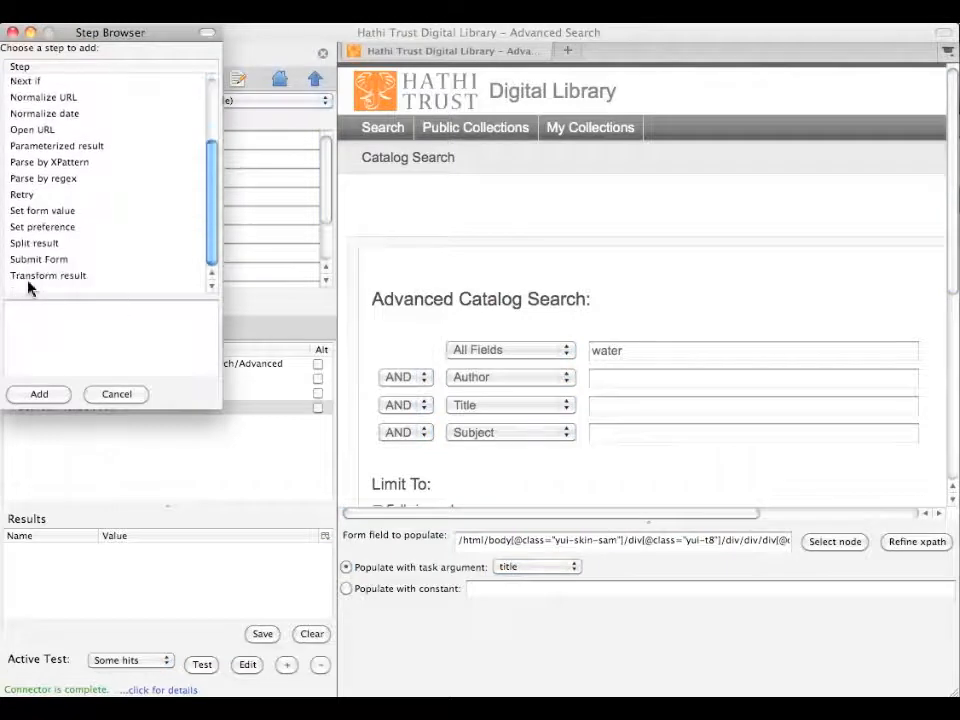
double_click(56, 212)
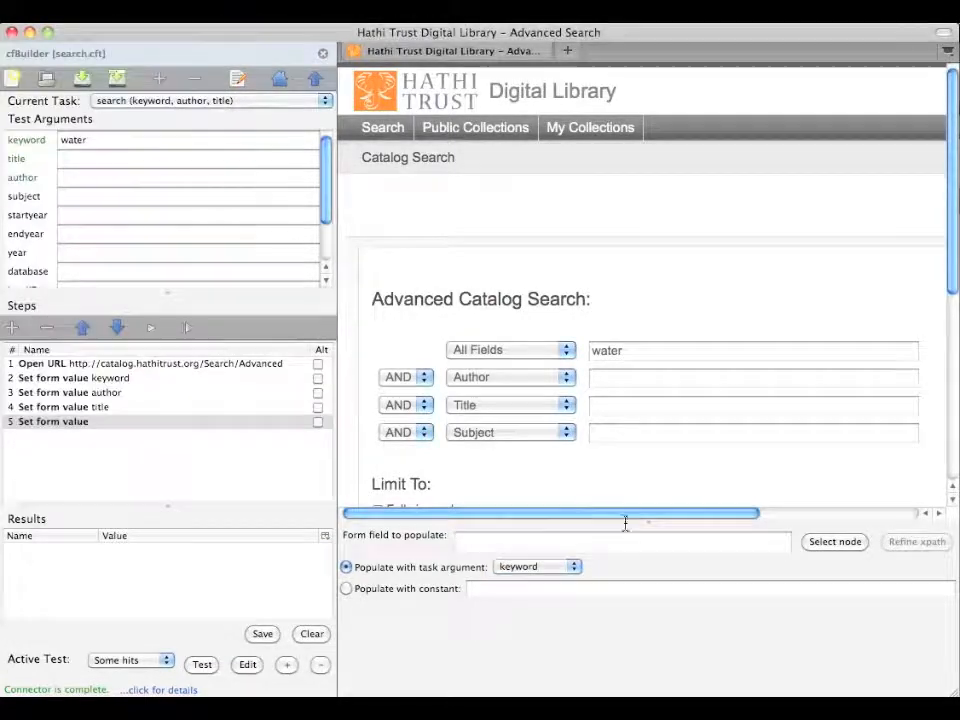
click(838, 547)
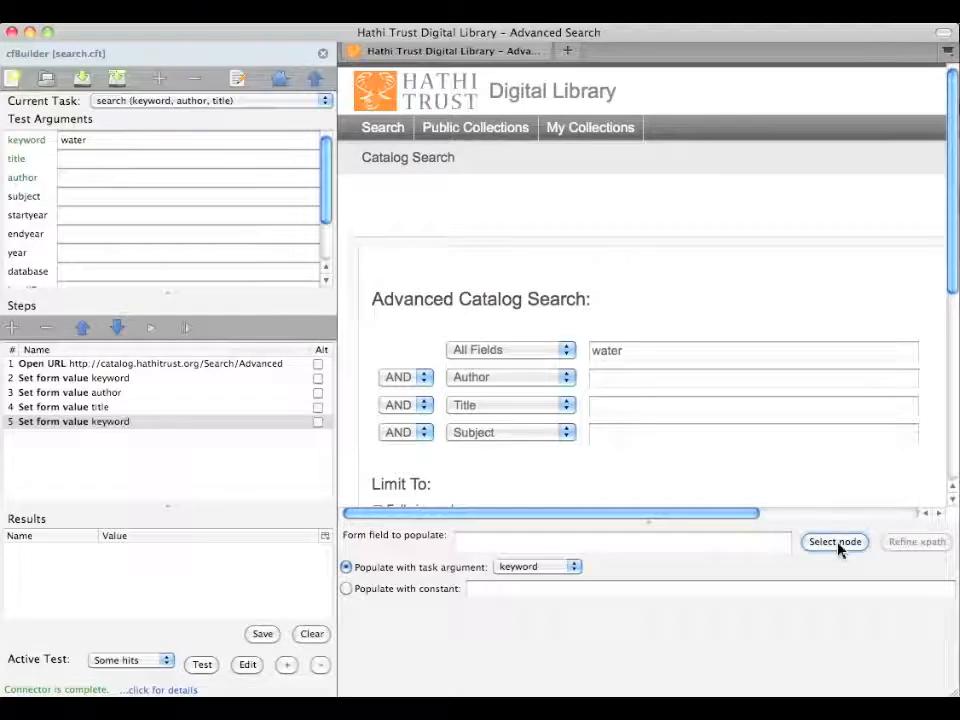
click(568, 436)
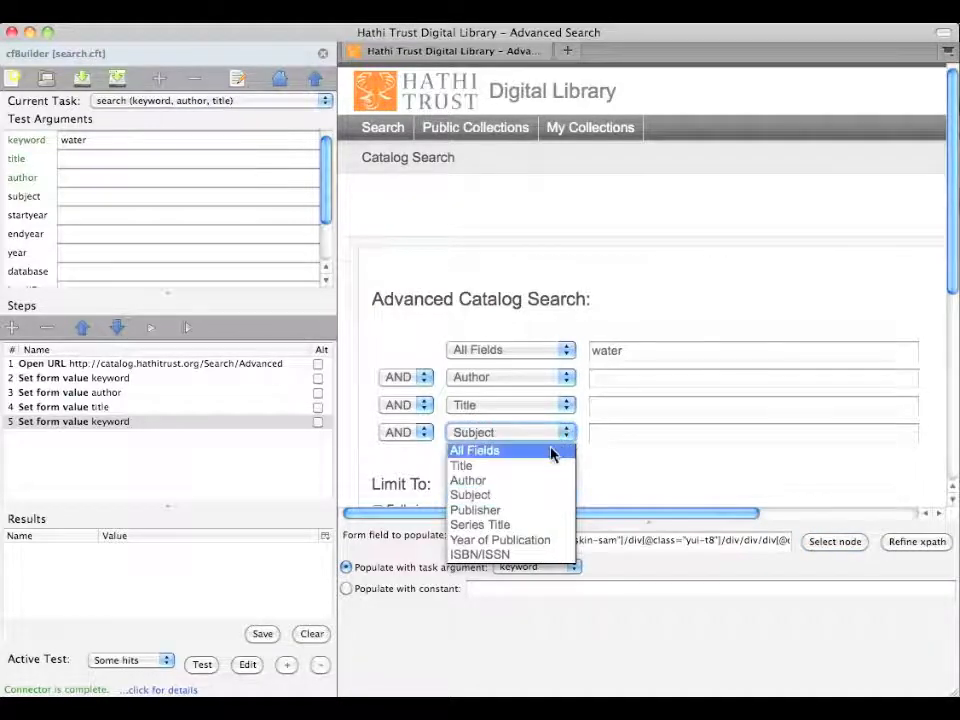
click(531, 540)
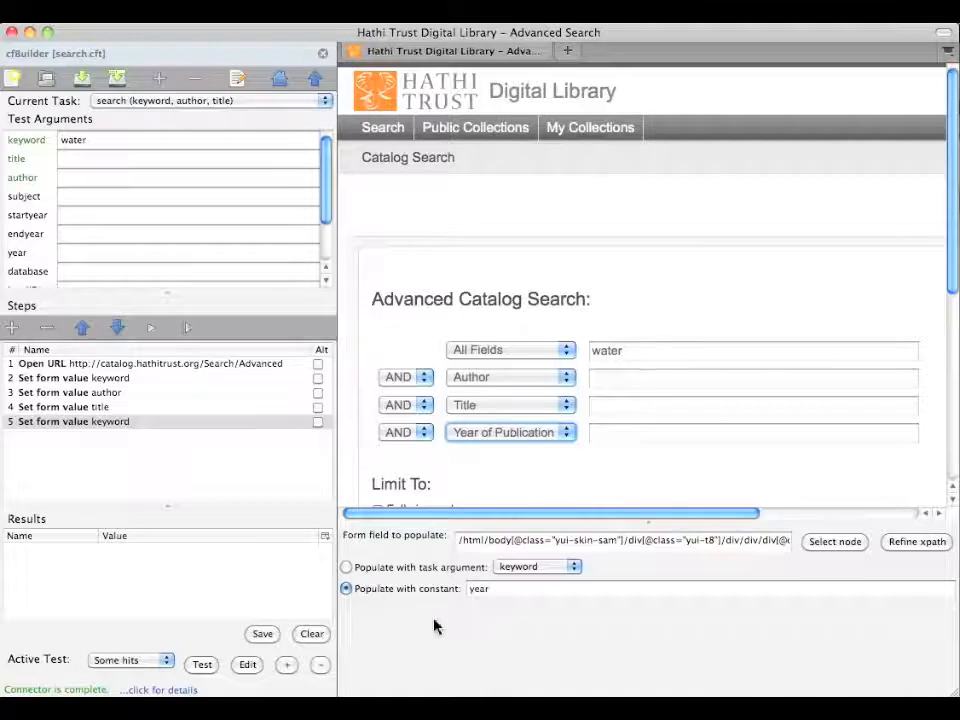
Step: Add a Set form value step that populates the Year of Publication text box with the year task argument, and run the whole task
click(14, 330)
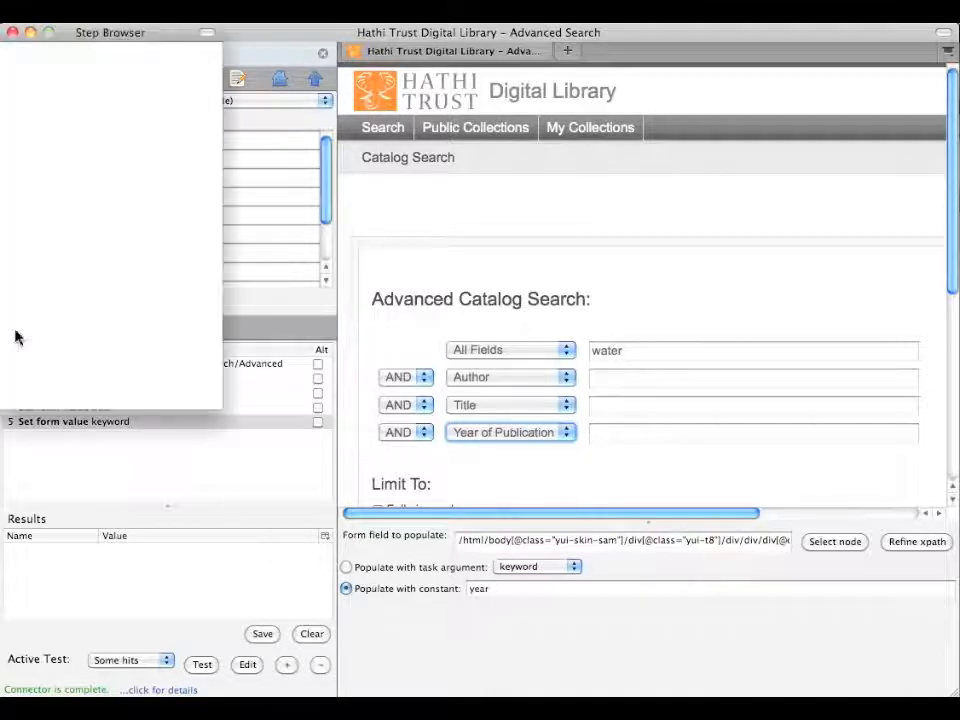
scroll(40, 180, down, 5)
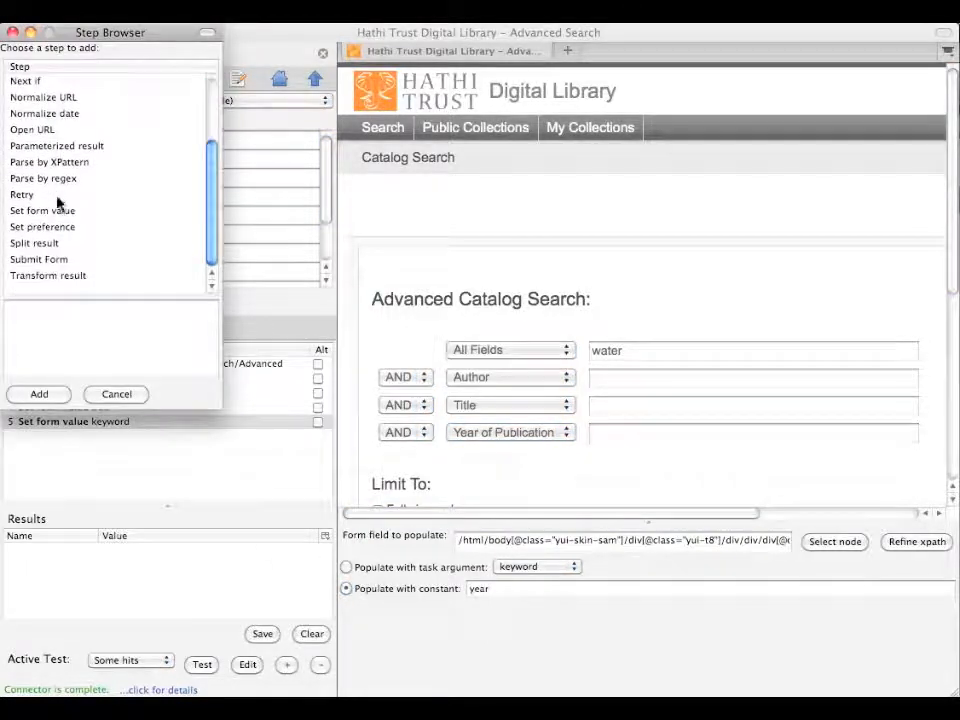
double_click(60, 209)
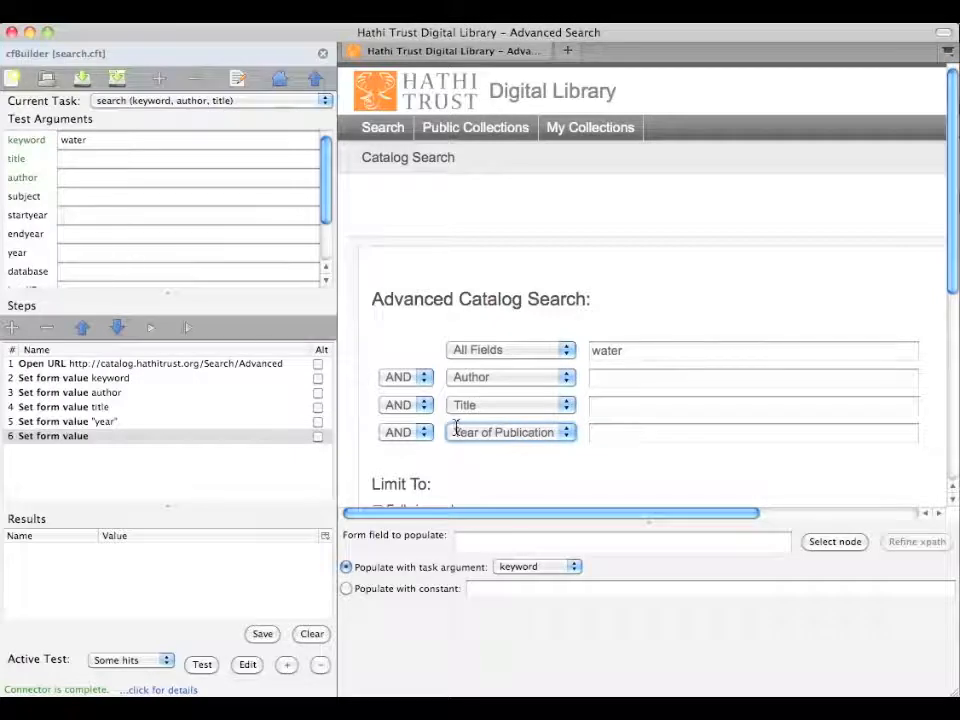
click(829, 543)
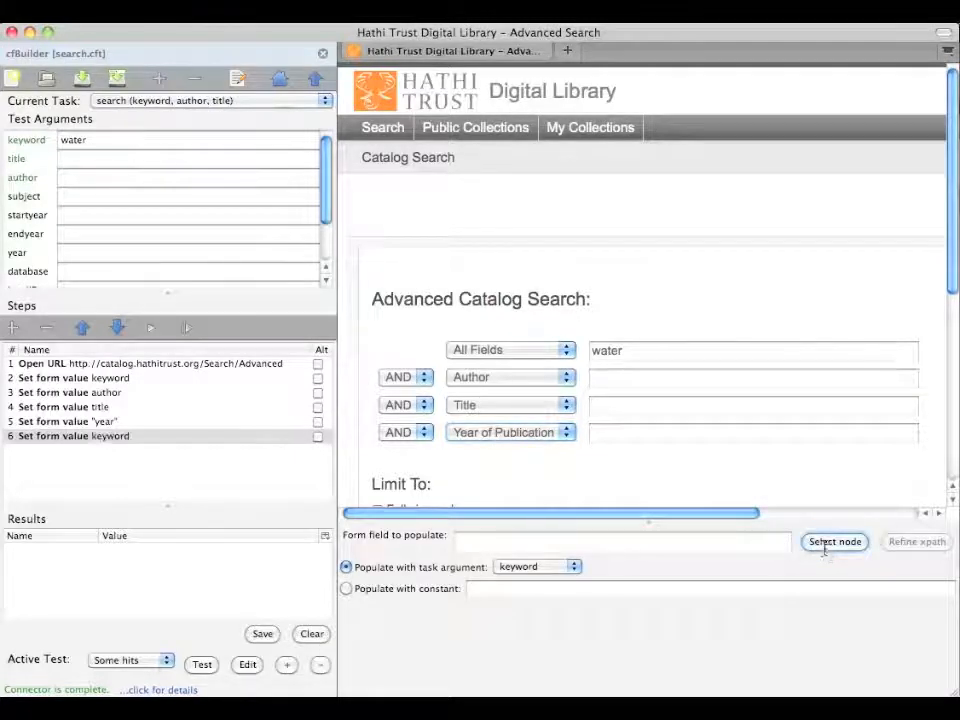
click(756, 434)
click(556, 567)
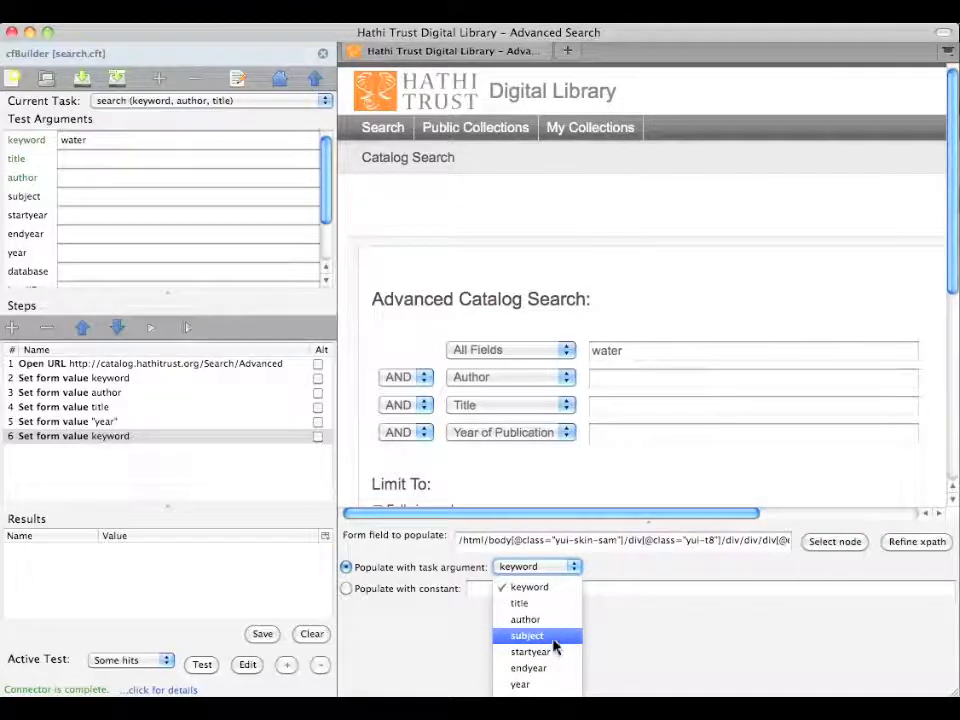
click(552, 685)
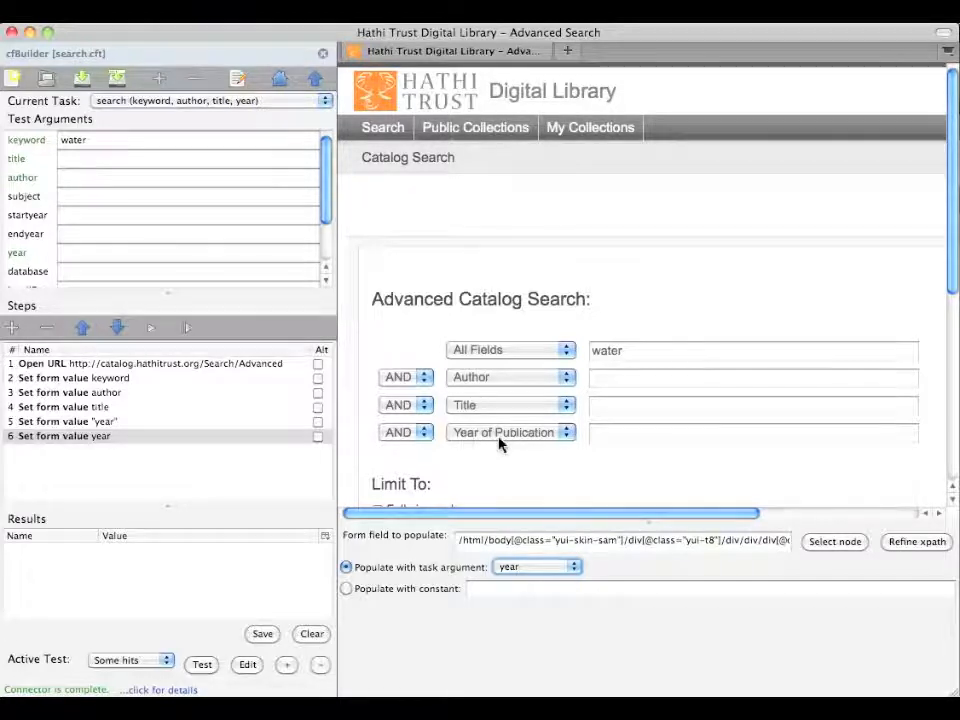
click(187, 329)
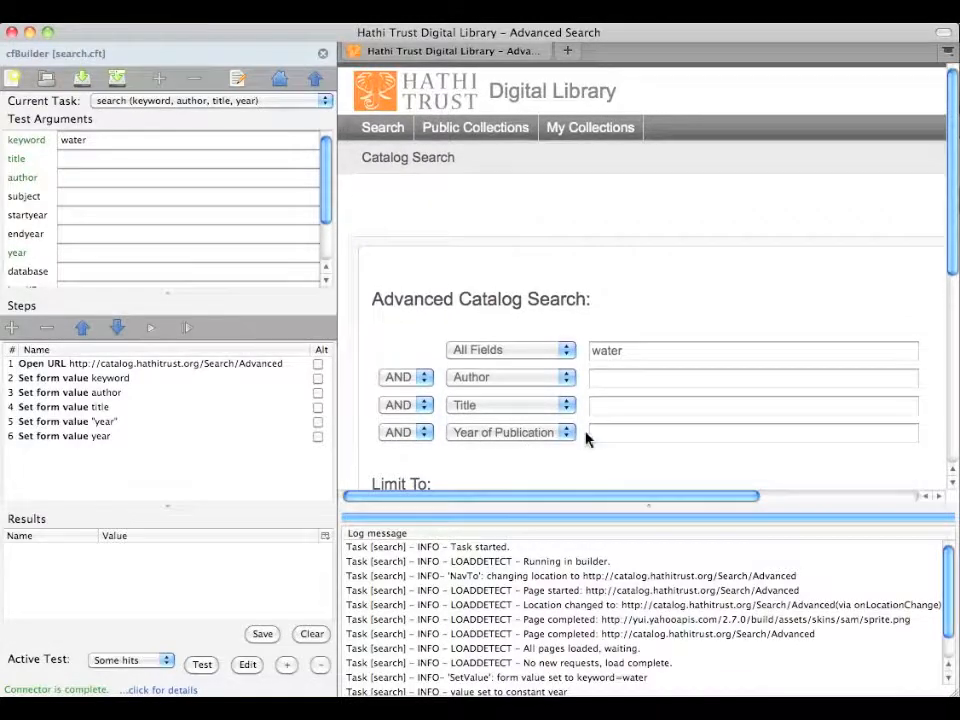
Step: Add a Click step targeting the "Full view only" checkbox under Limit To, and run the whole task
scroll(587, 440, down, 2)
scroll(587, 440, down, 4)
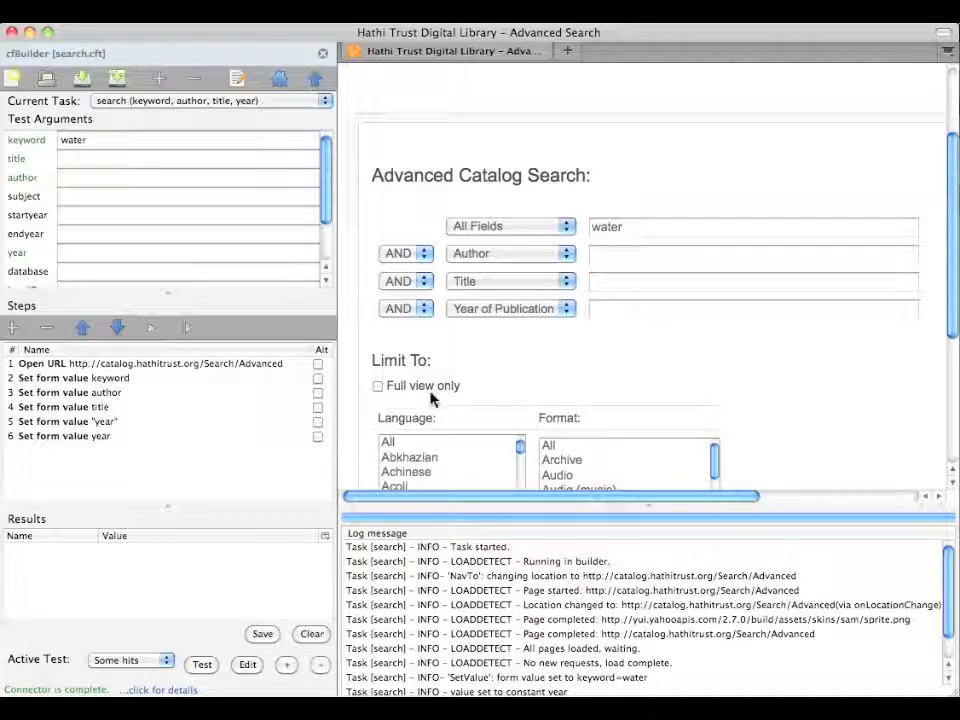
click(13, 329)
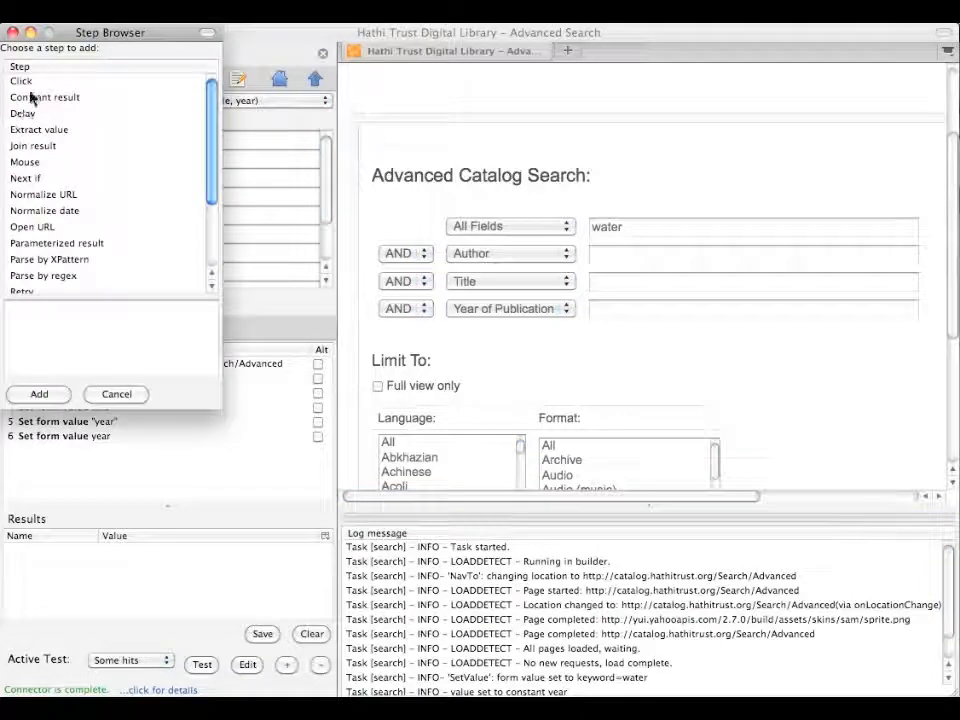
double_click(33, 82)
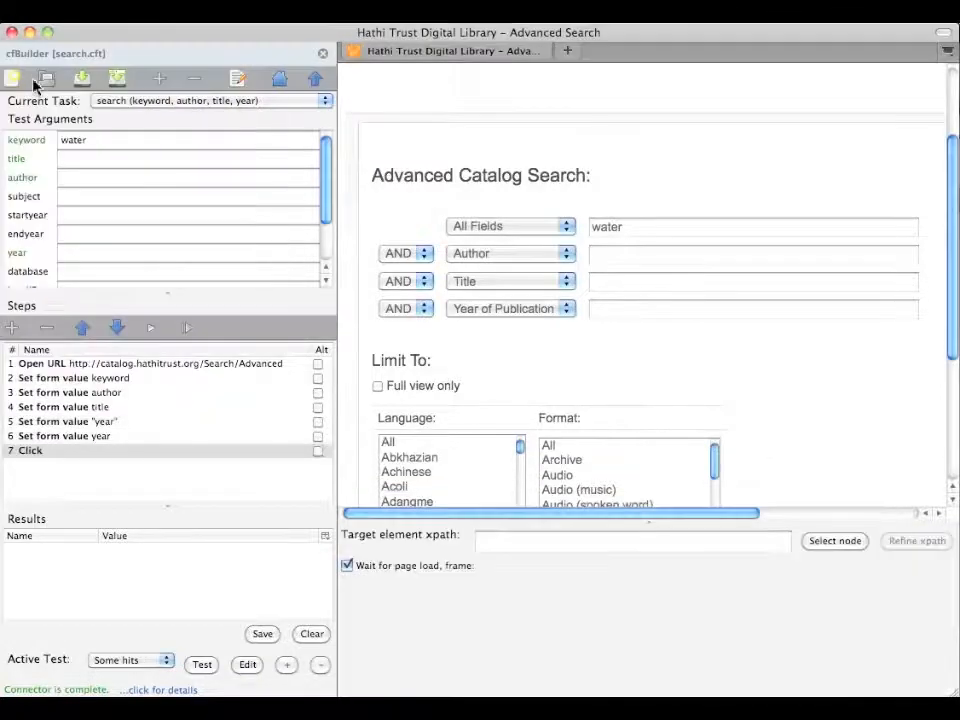
click(836, 540)
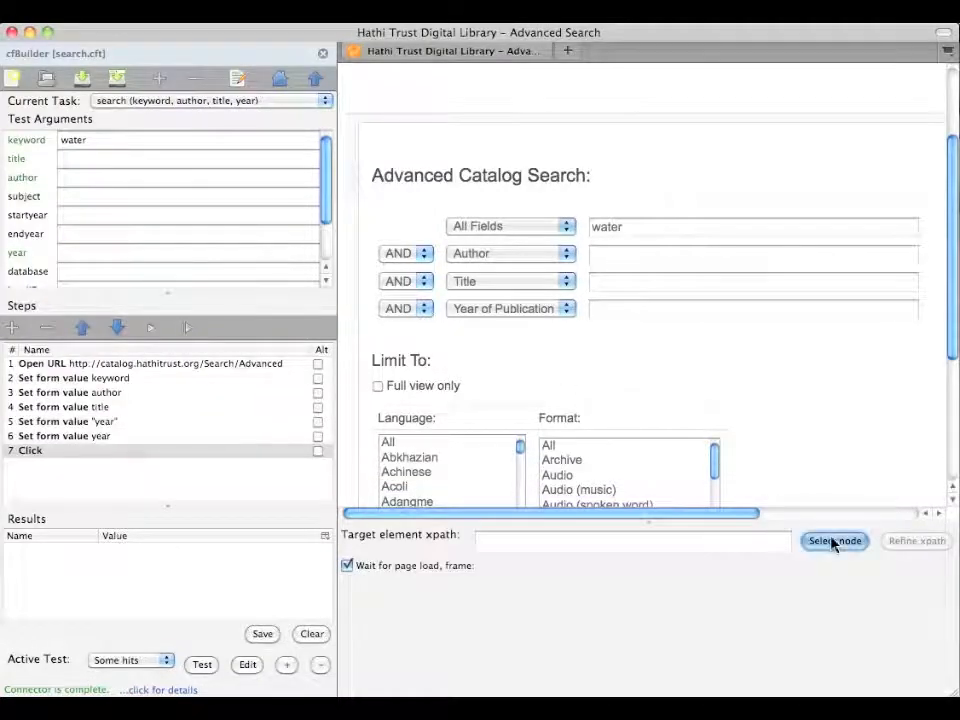
click(376, 390)
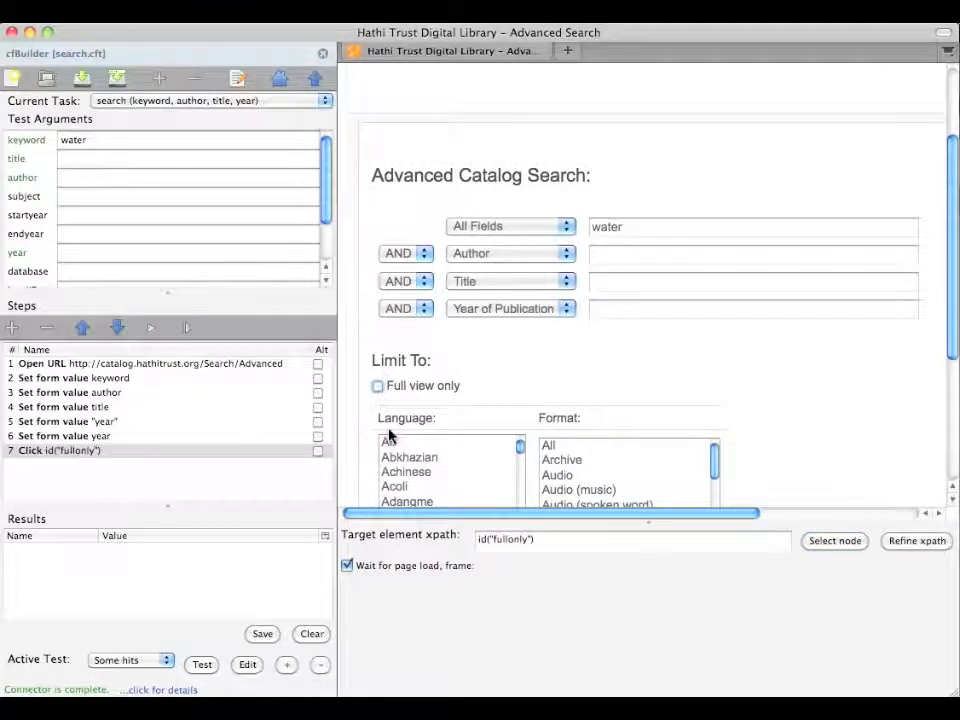
click(347, 567)
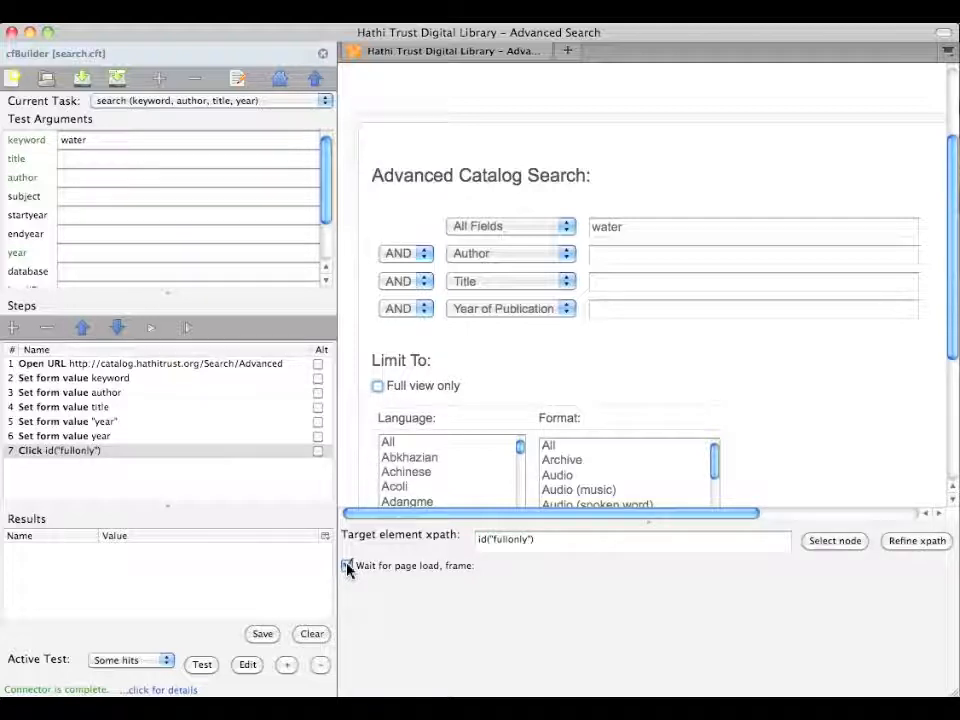
click(347, 567)
click(185, 330)
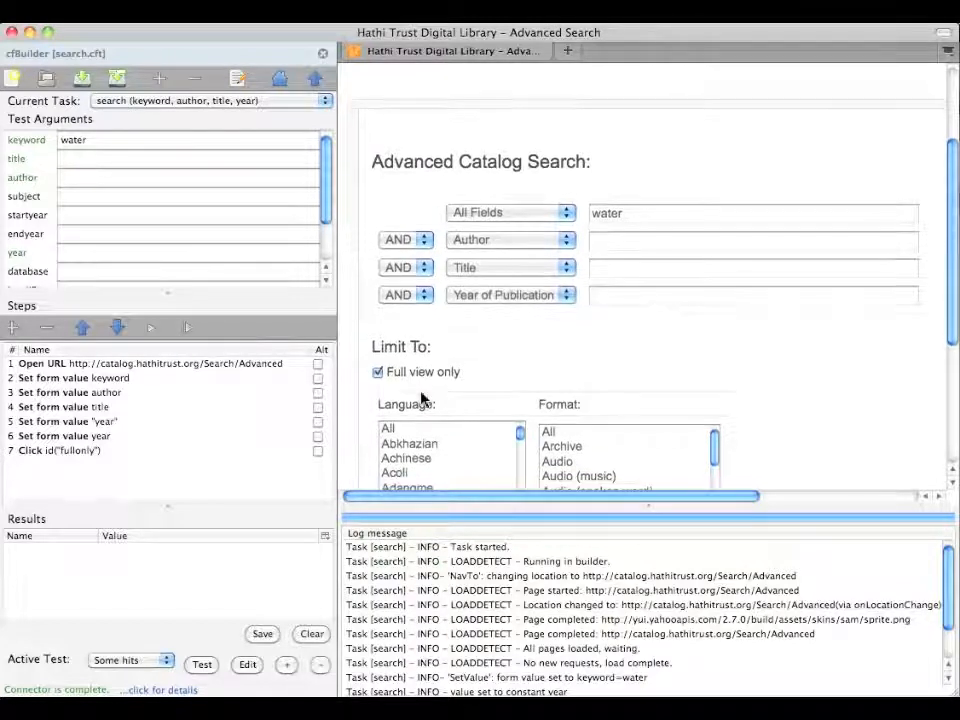
Step: Add a Click step targeting the search form's Find button, and run the whole task to submit the search
scroll(421, 399, down, 5)
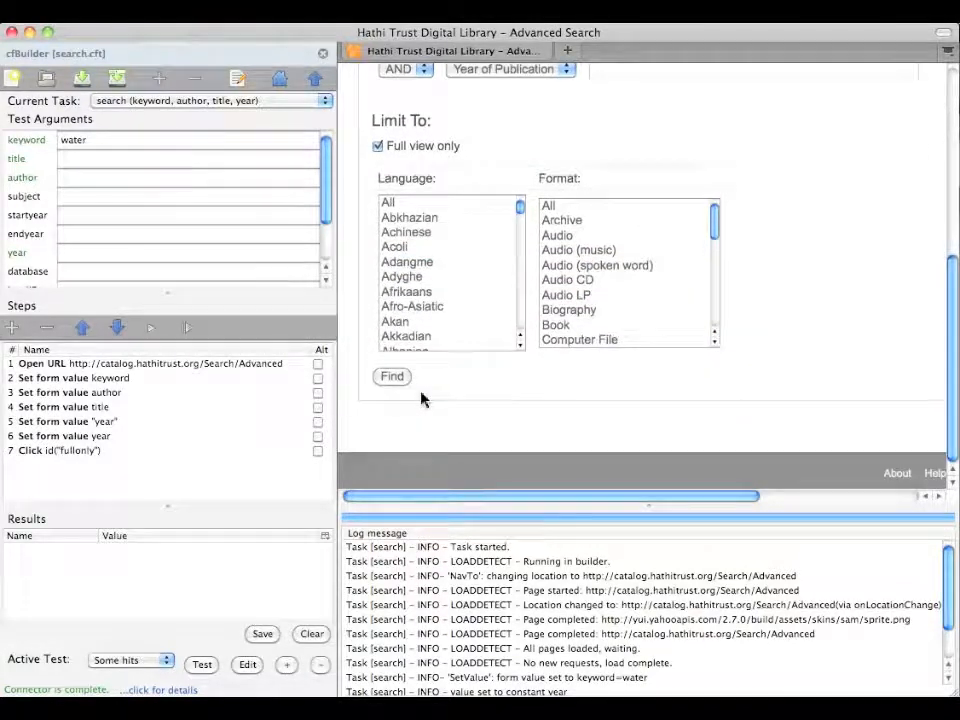
click(13, 329)
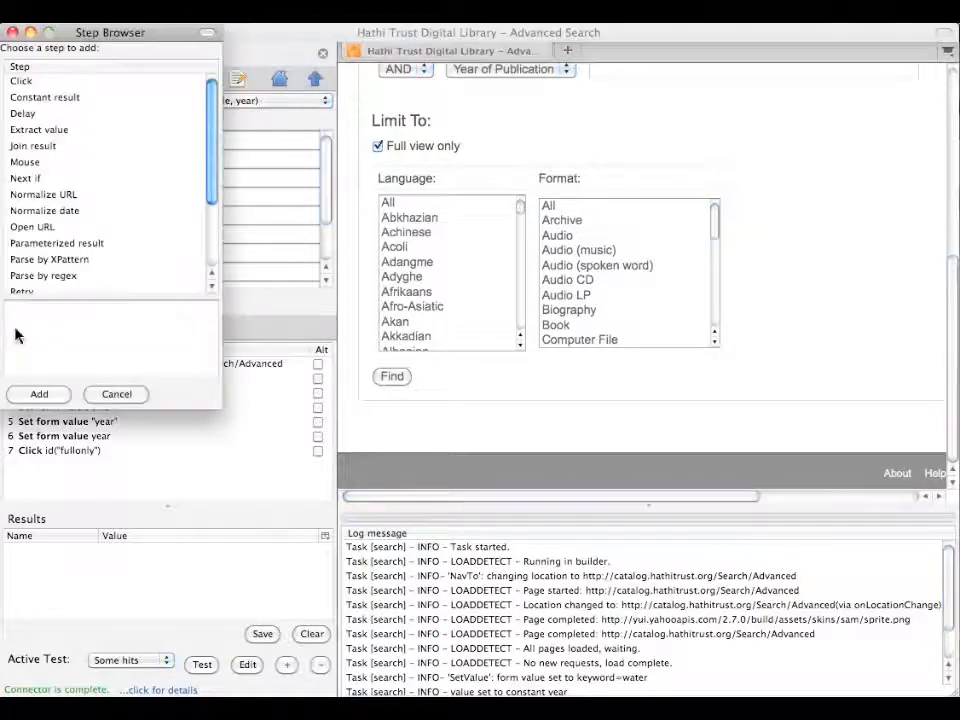
double_click(28, 84)
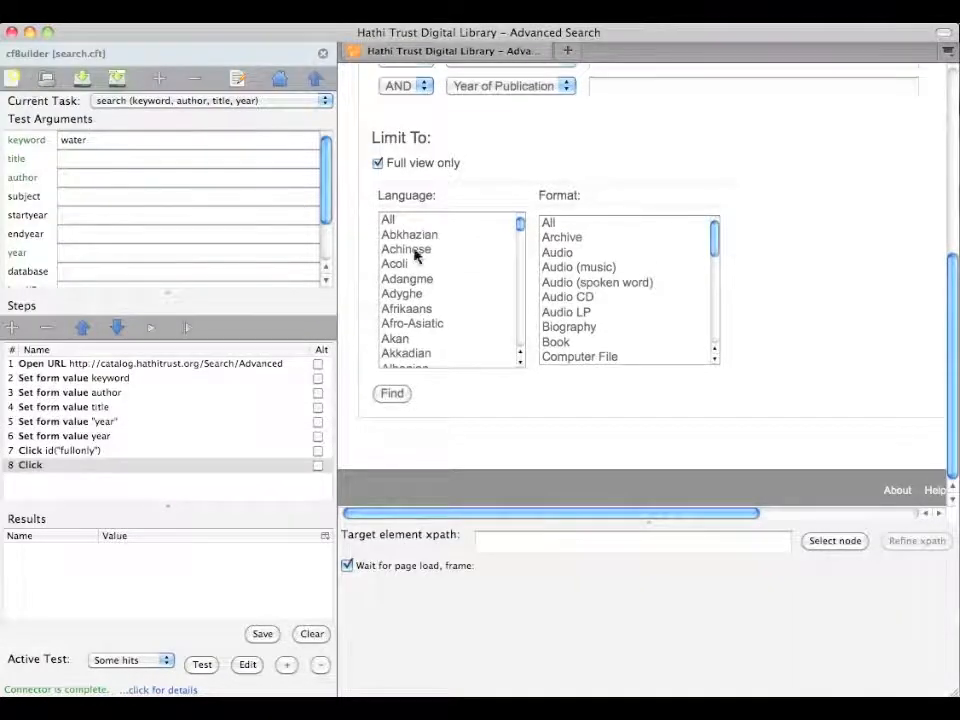
click(838, 541)
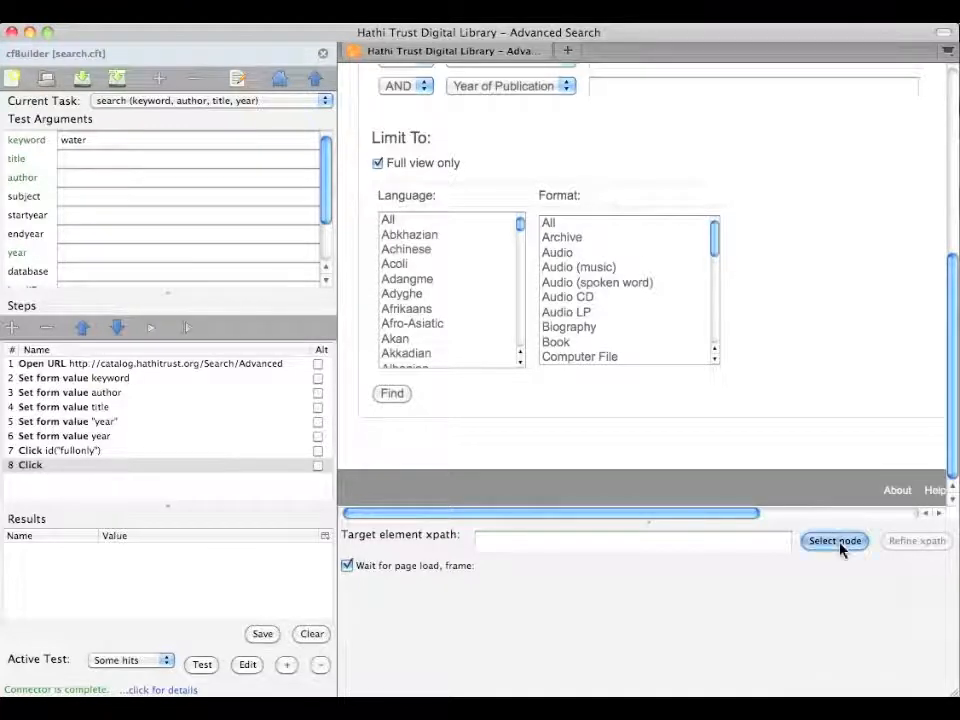
click(396, 398)
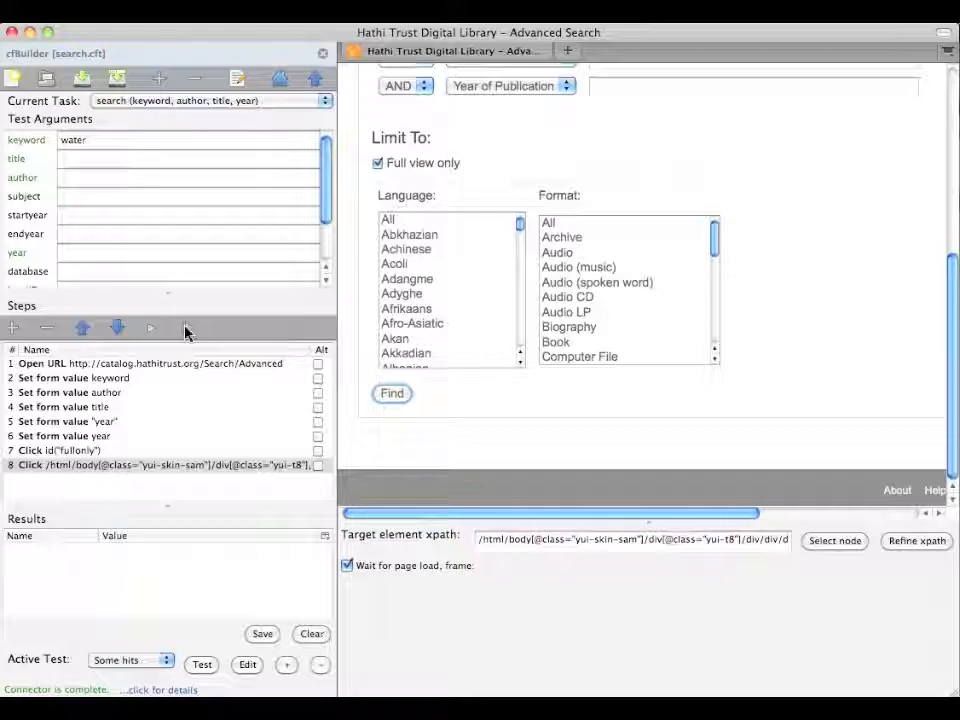
click(185, 330)
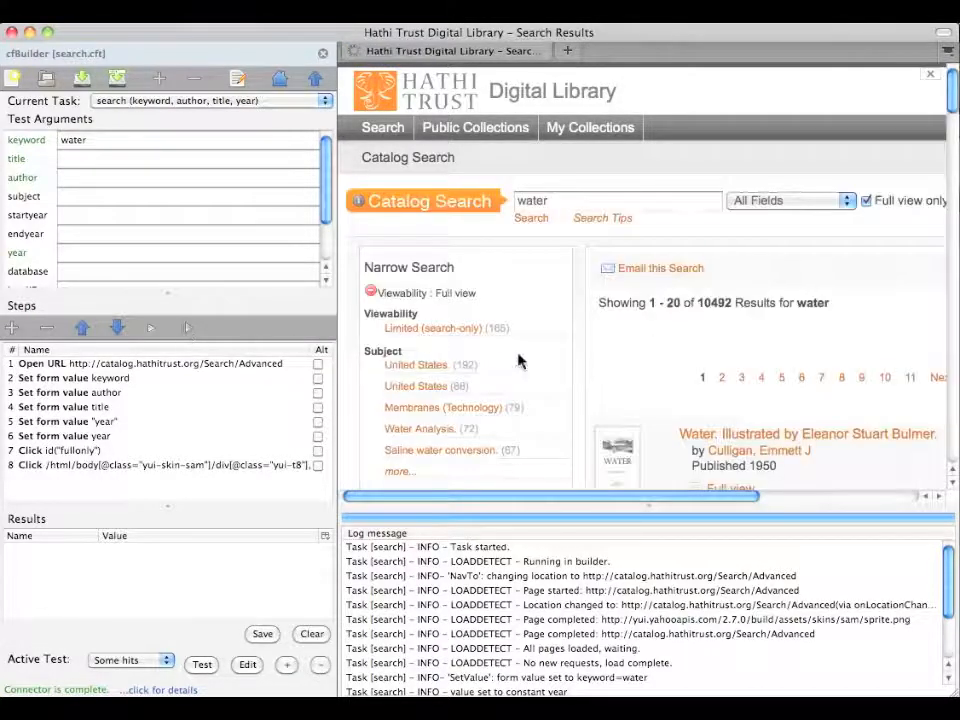
Step: Add an Extract value step that reads the total result count's text on the results page into the hits result, and run that step
scroll(536, 360, right, 3)
scroll(536, 360, right, 3)
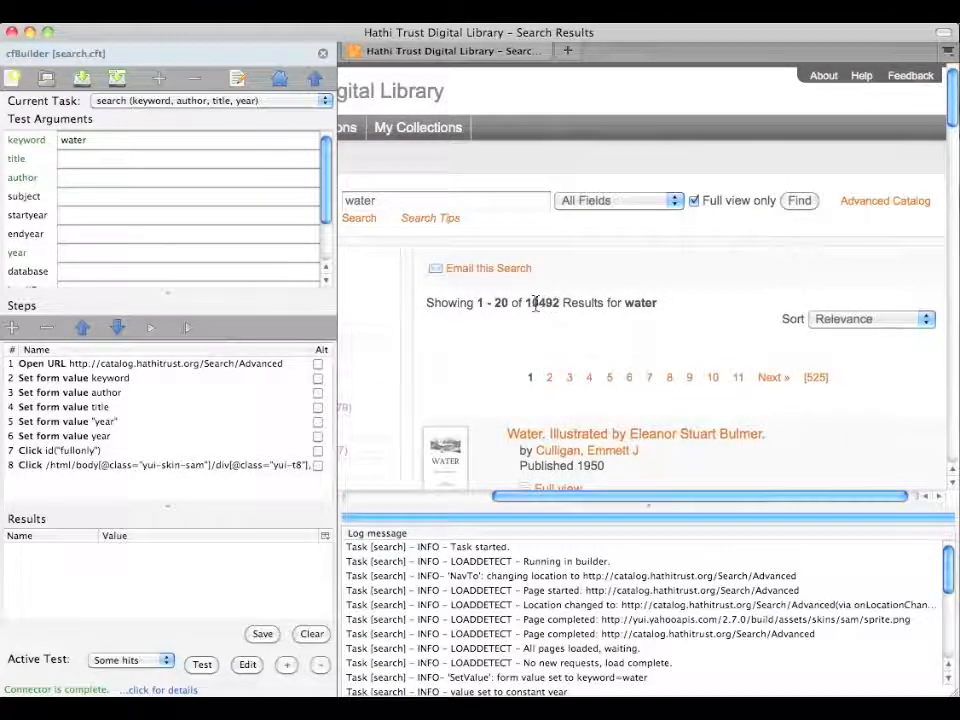
scroll(536, 305, down, 3)
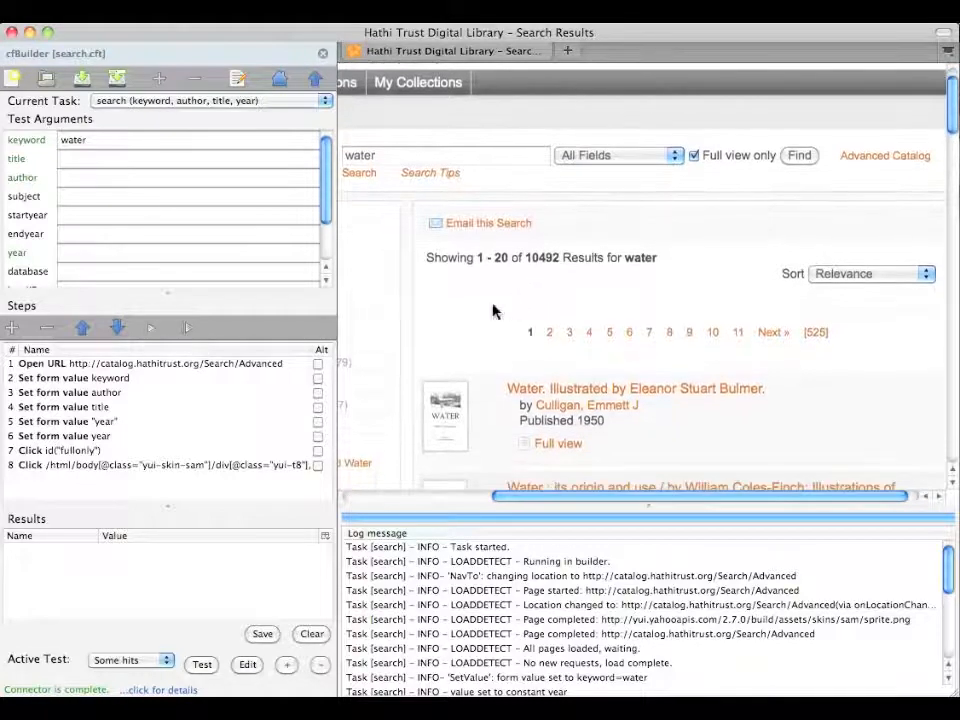
scroll(493, 310, down, 4)
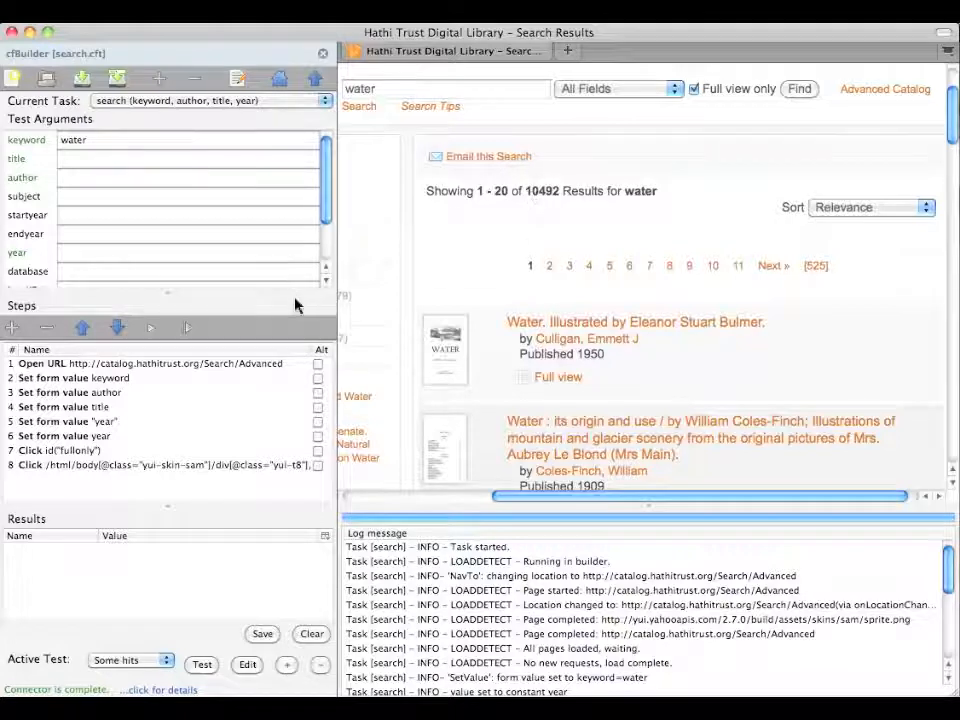
click(12, 327)
scroll(20, 180, down, 5)
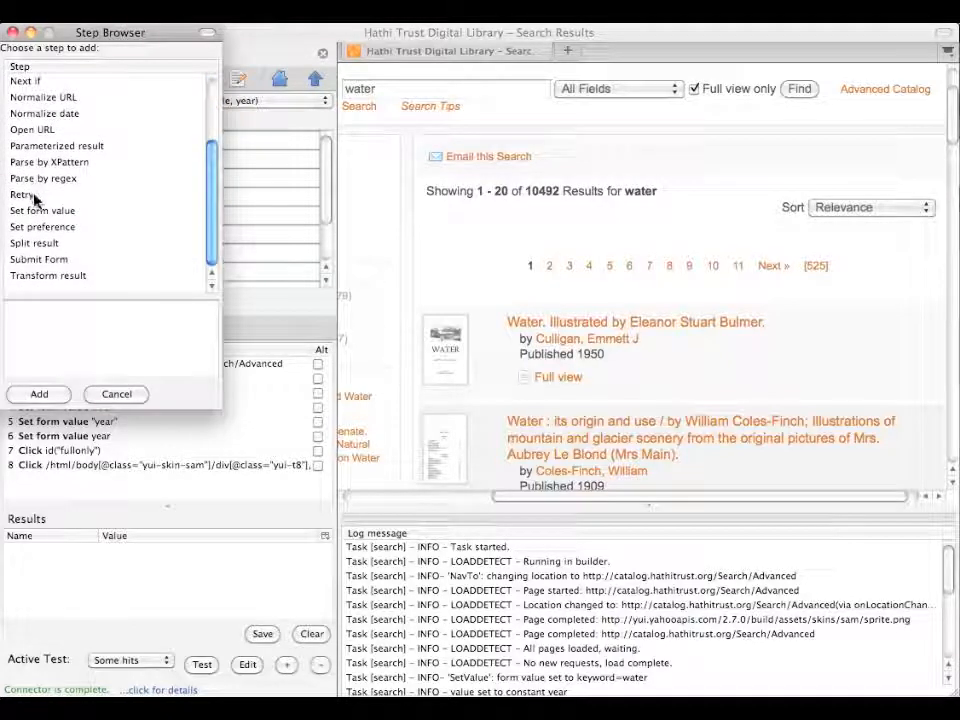
scroll(33, 180, up, 1)
scroll(33, 165, up, 2)
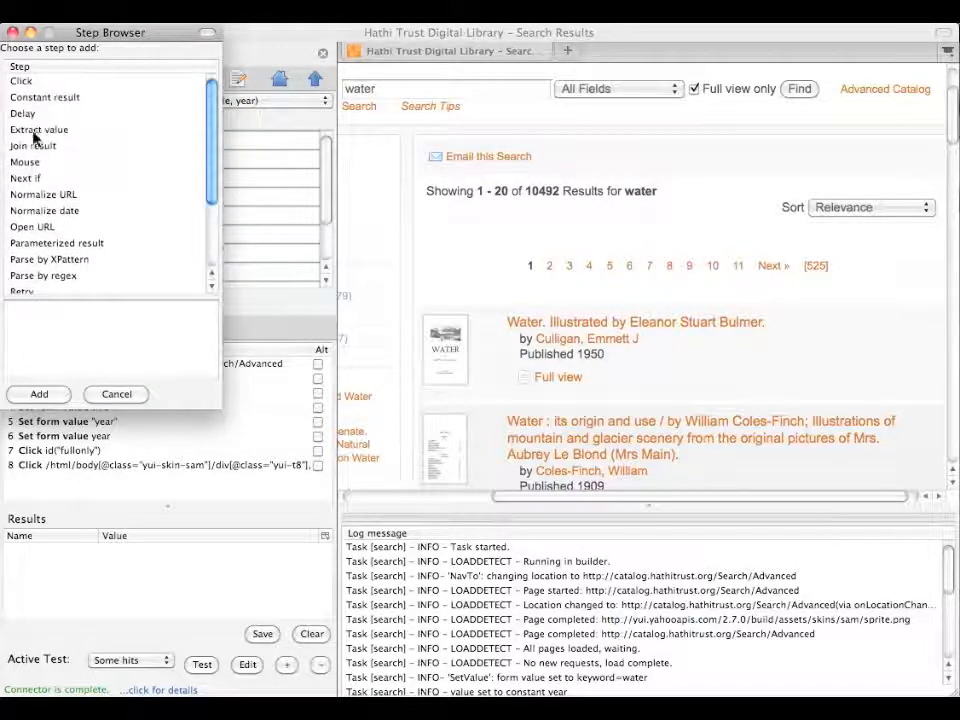
double_click(33, 129)
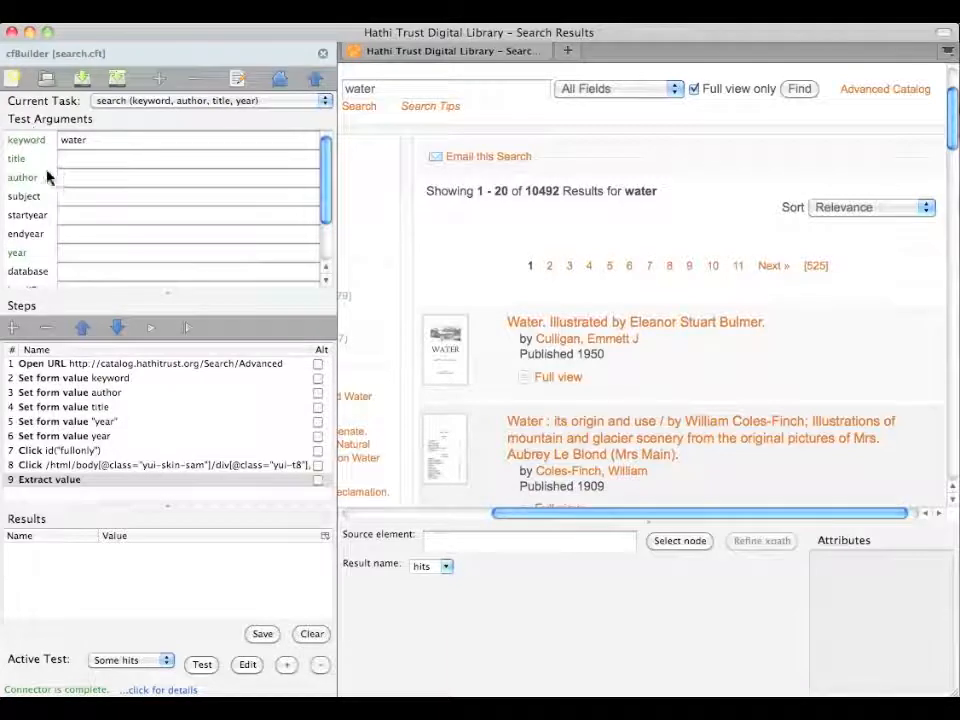
click(675, 542)
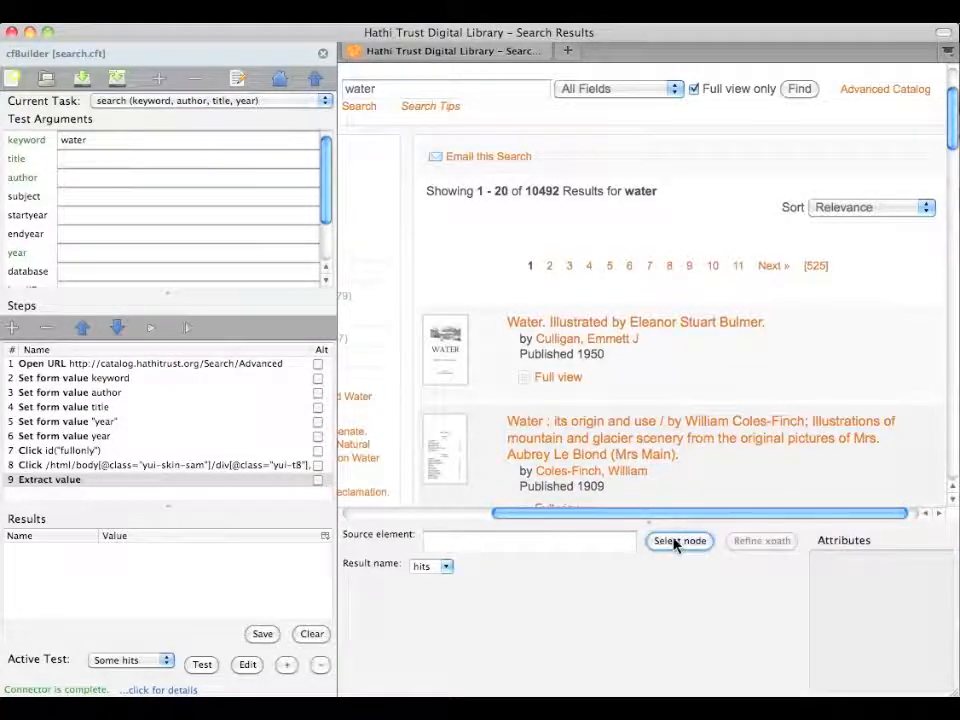
click(541, 196)
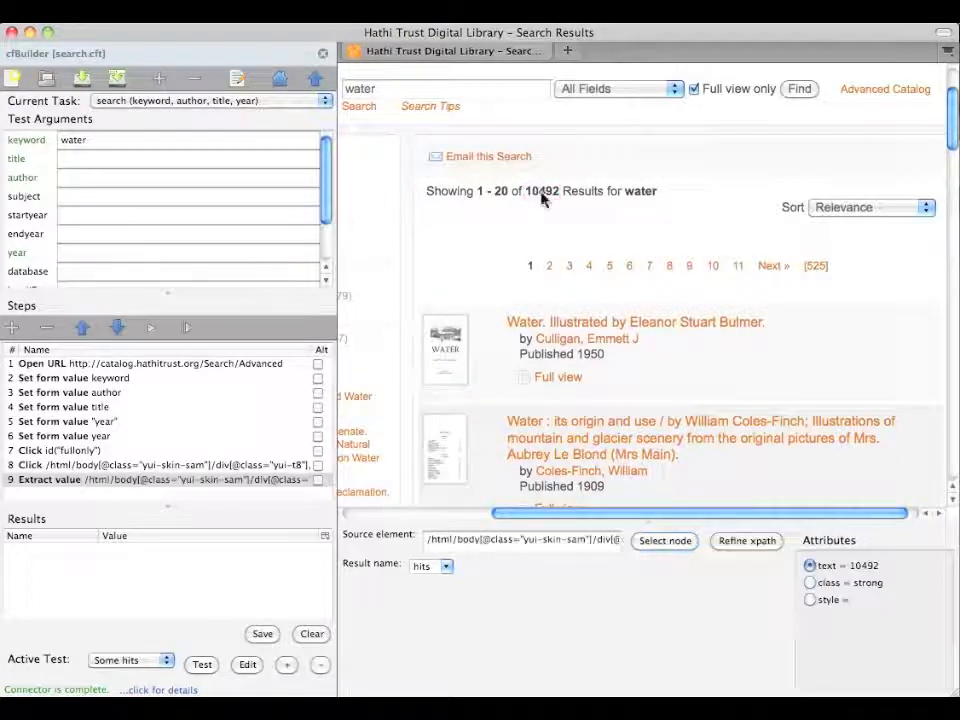
click(151, 330)
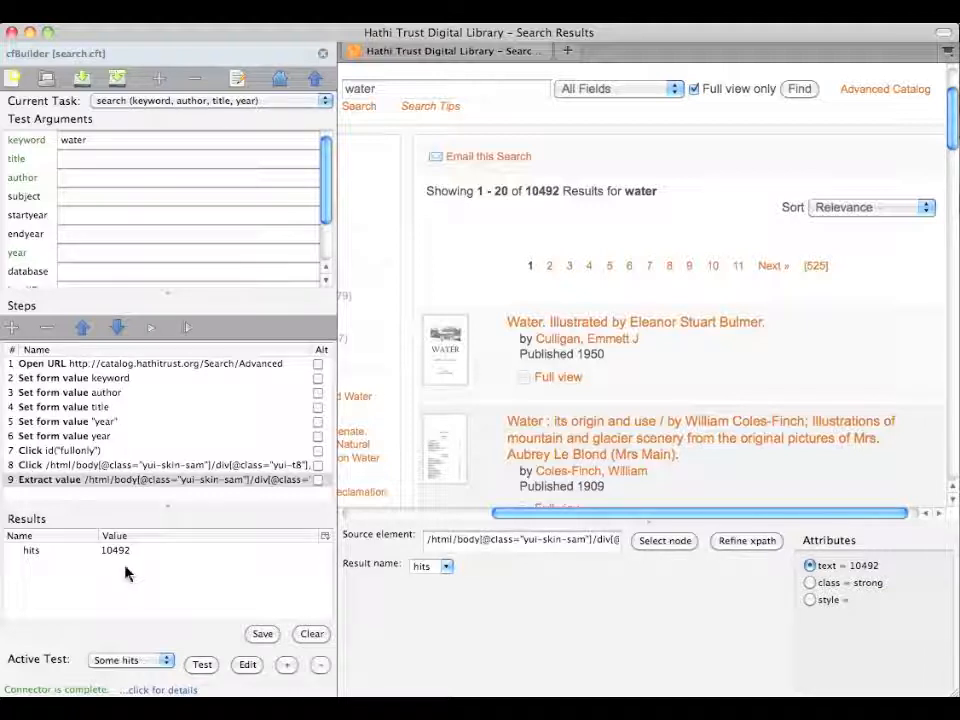
click(390, 477)
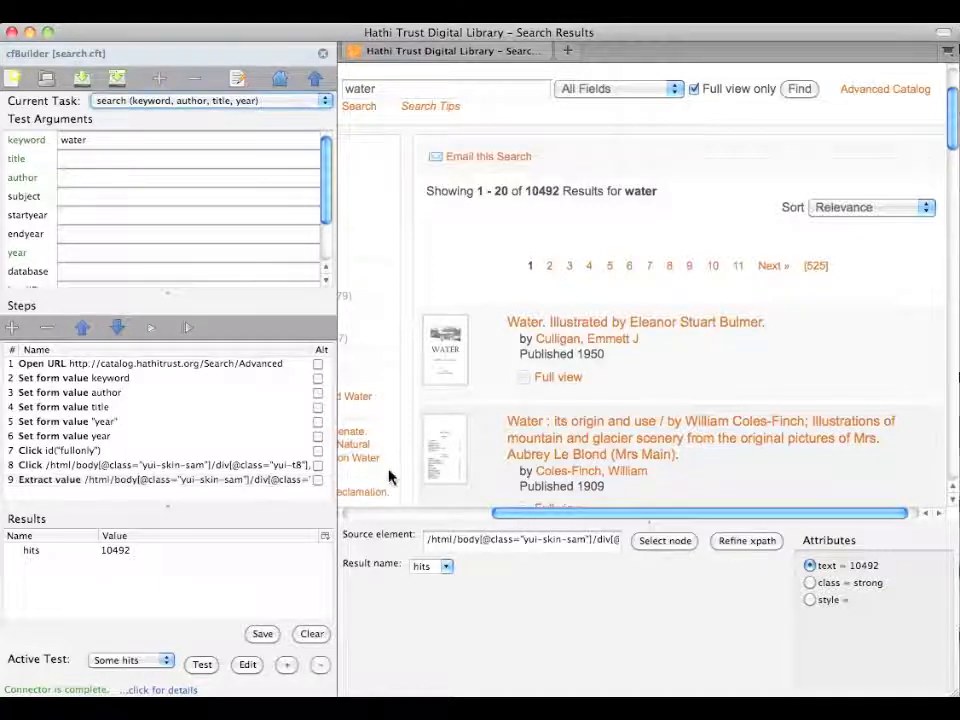
Step: Switch the current task to parse and add a Parse by XPattern step
click(281, 104)
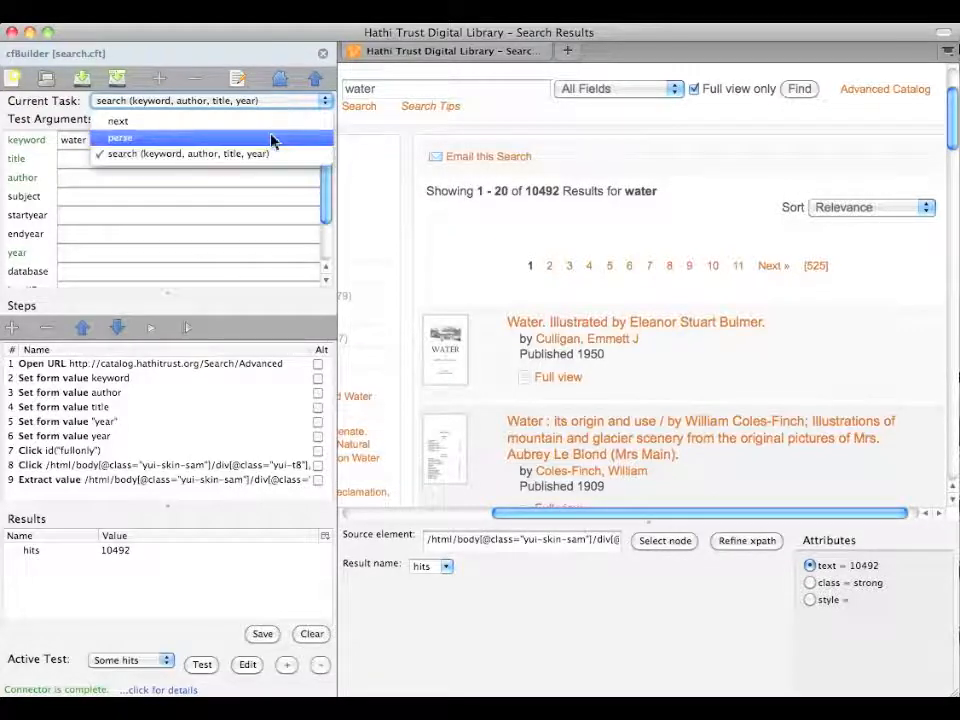
click(271, 139)
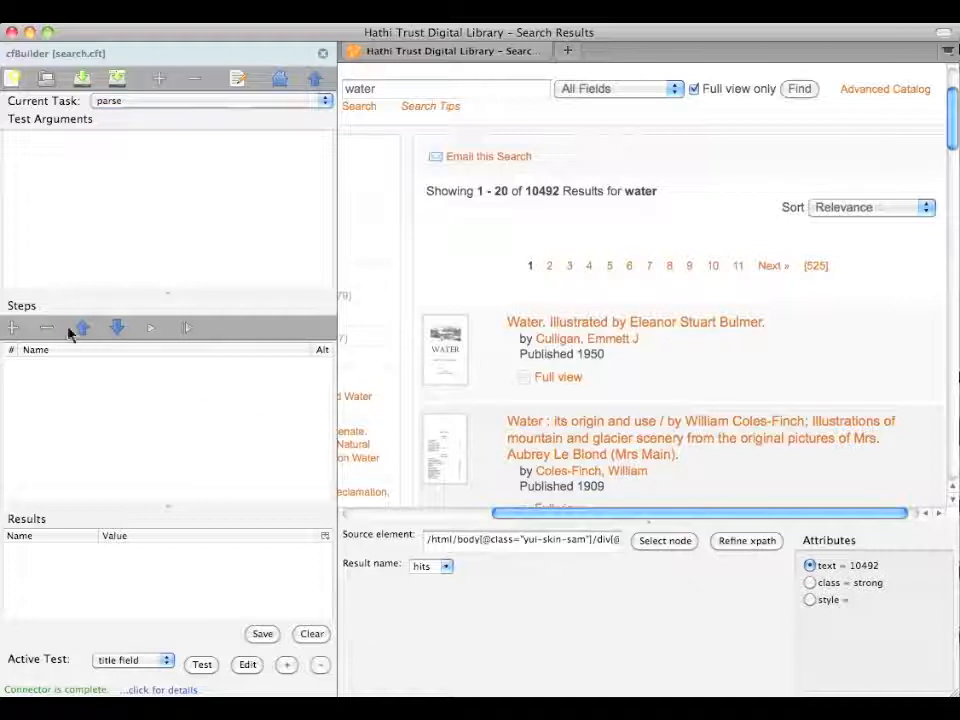
click(12, 332)
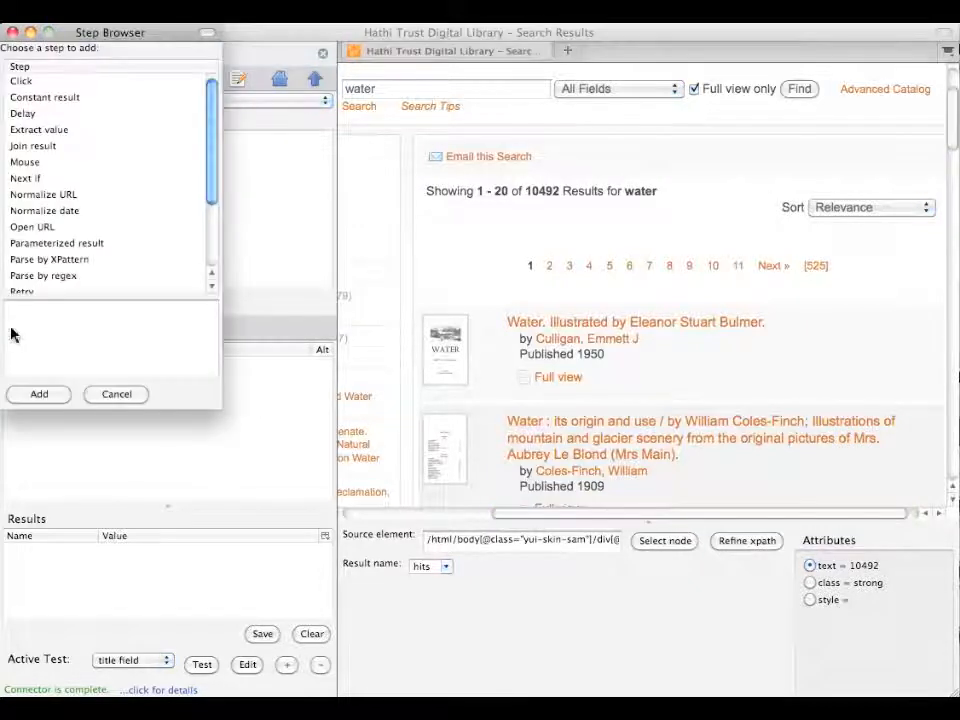
click(47, 261)
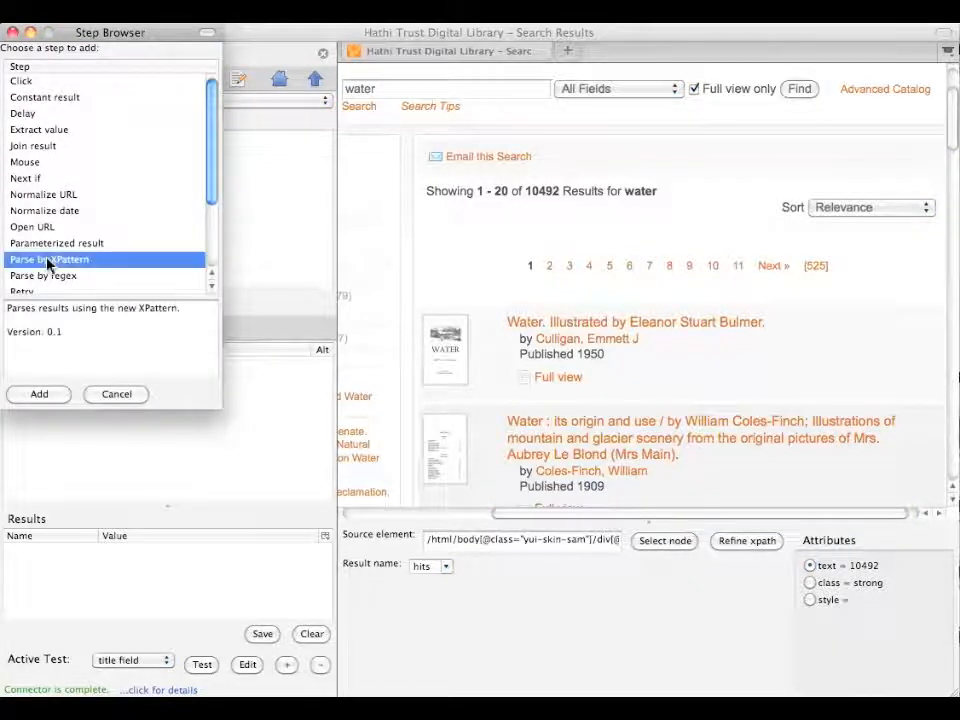
double_click(47, 261)
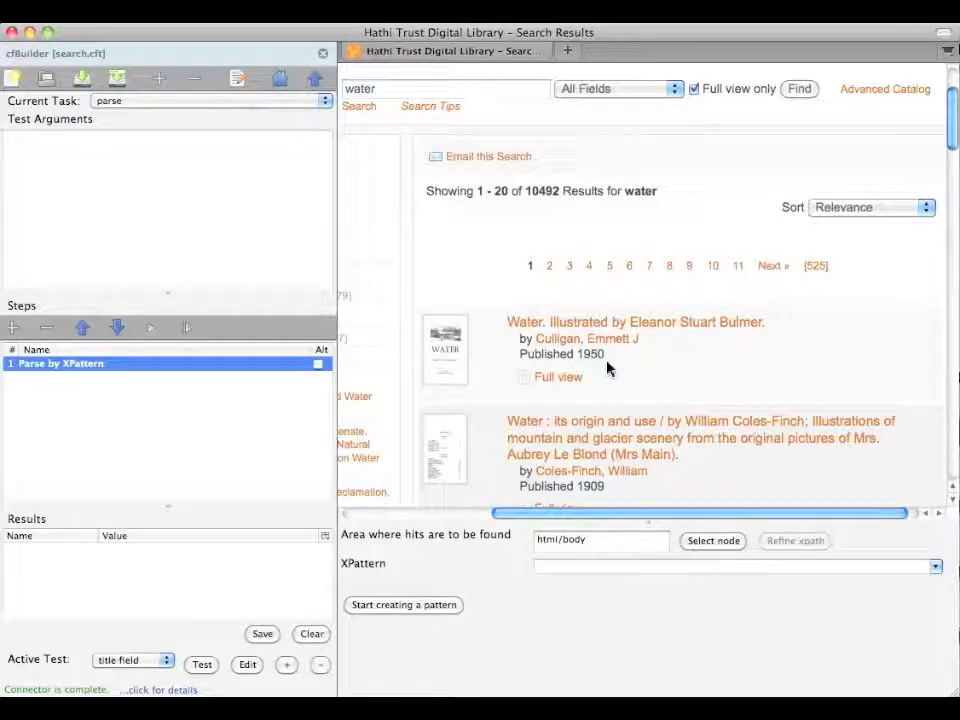
Step: Start creating a pattern and add the first hit's title link as a node assigned to the title field
scroll(607, 369, down, 2)
scroll(607, 369, down, 1)
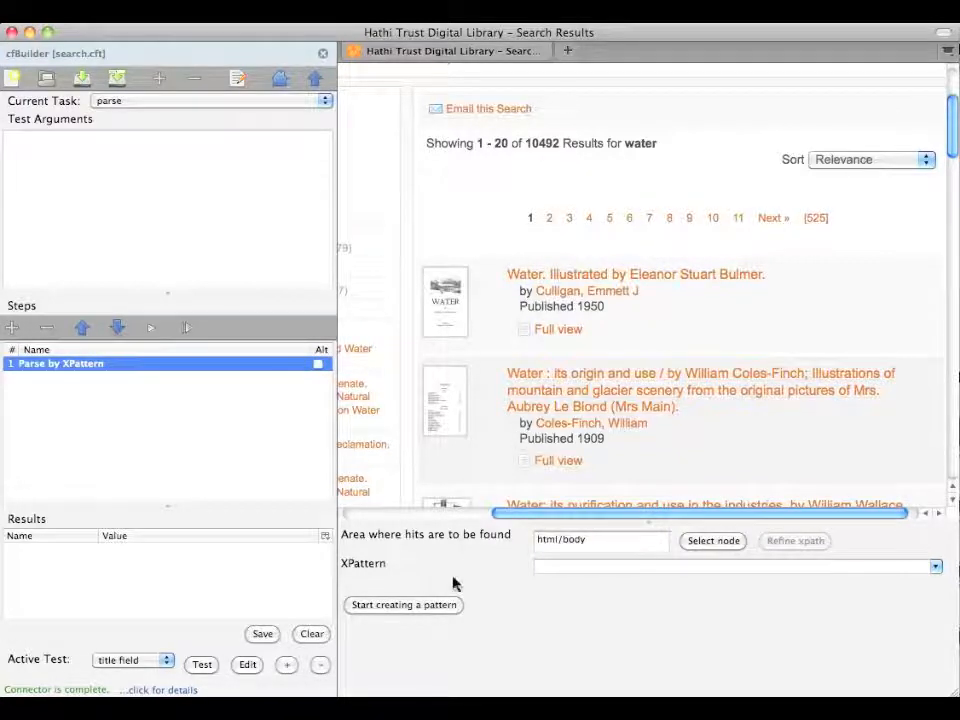
click(440, 605)
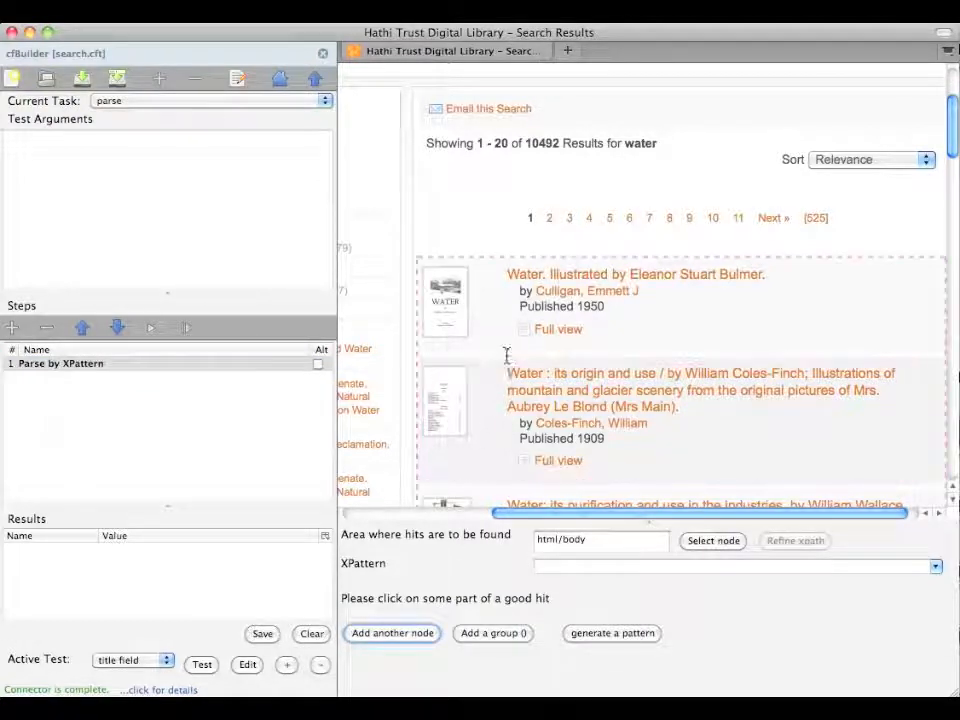
click(559, 279)
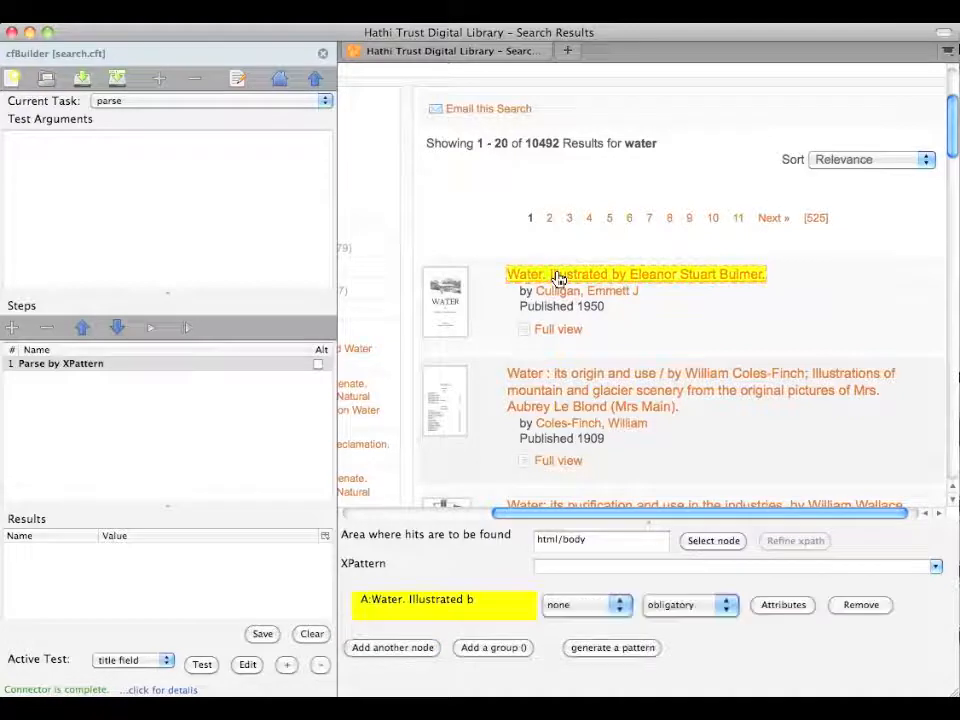
click(606, 606)
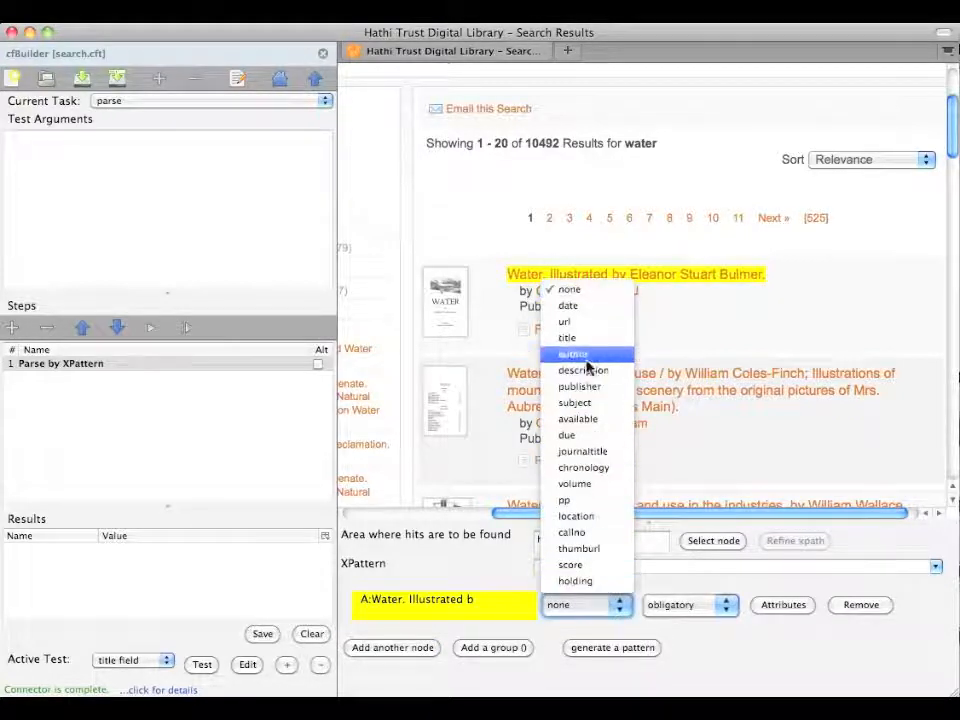
click(568, 337)
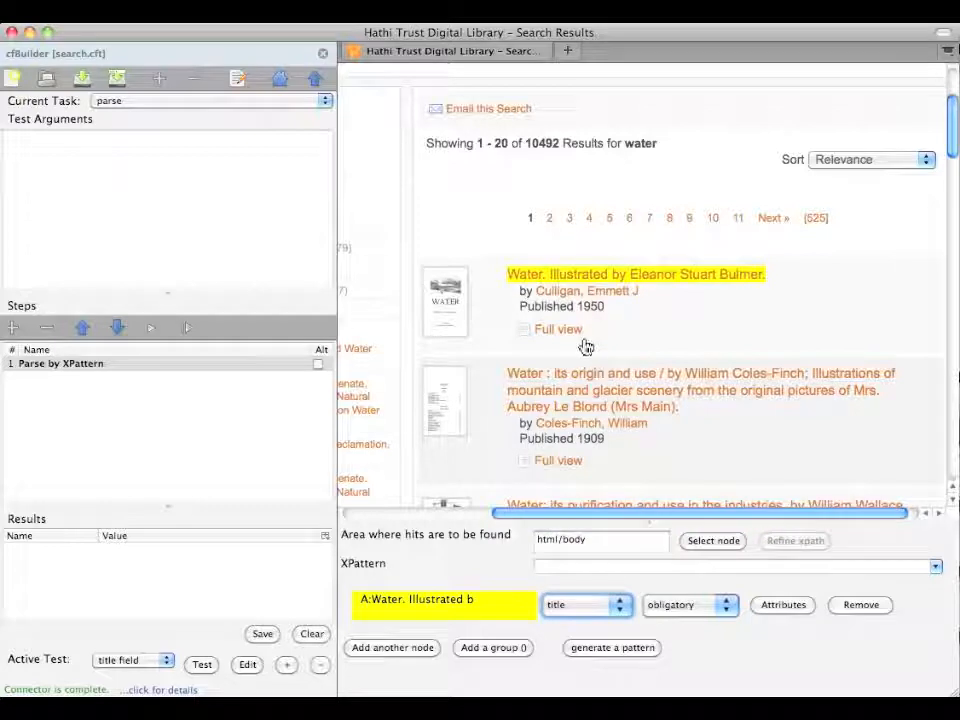
Step: Add an attribute to the title node that requires href and sends its value into url
click(770, 605)
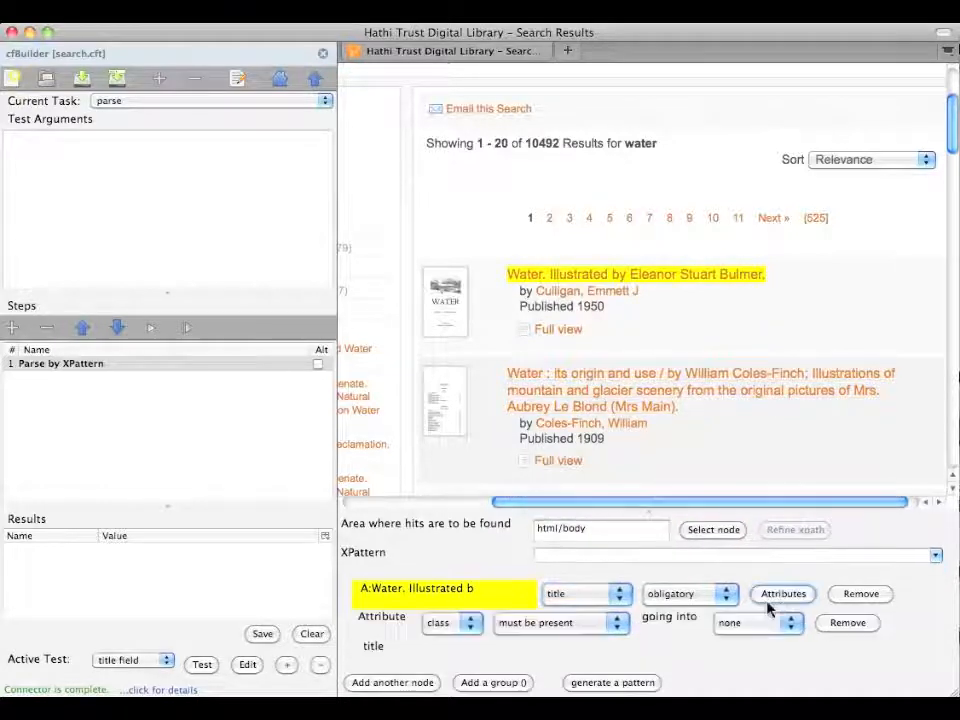
click(462, 623)
click(458, 666)
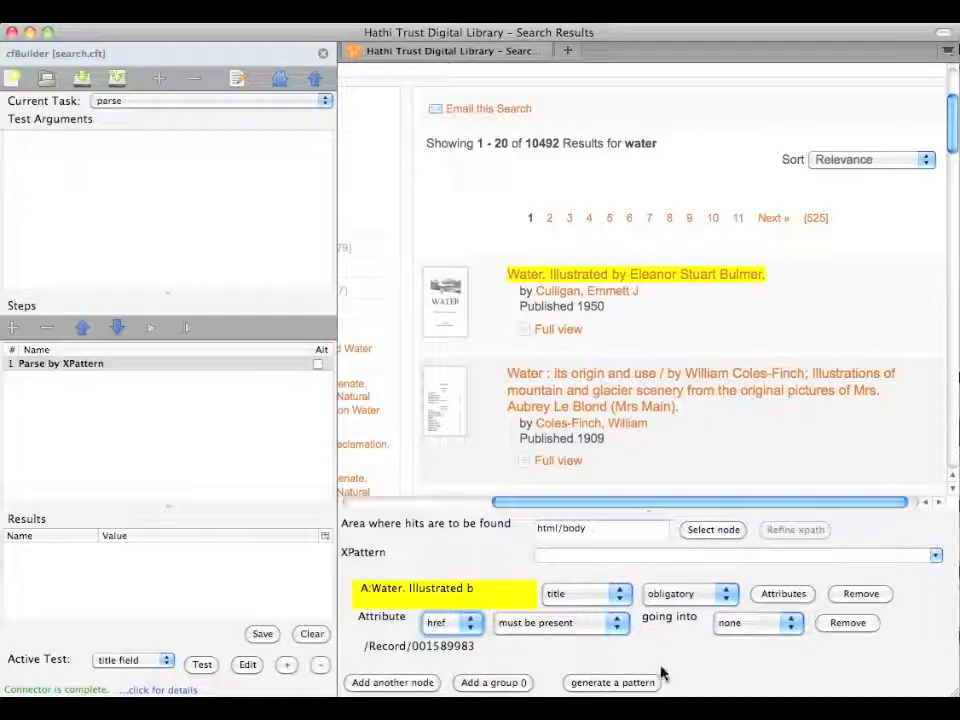
click(753, 630)
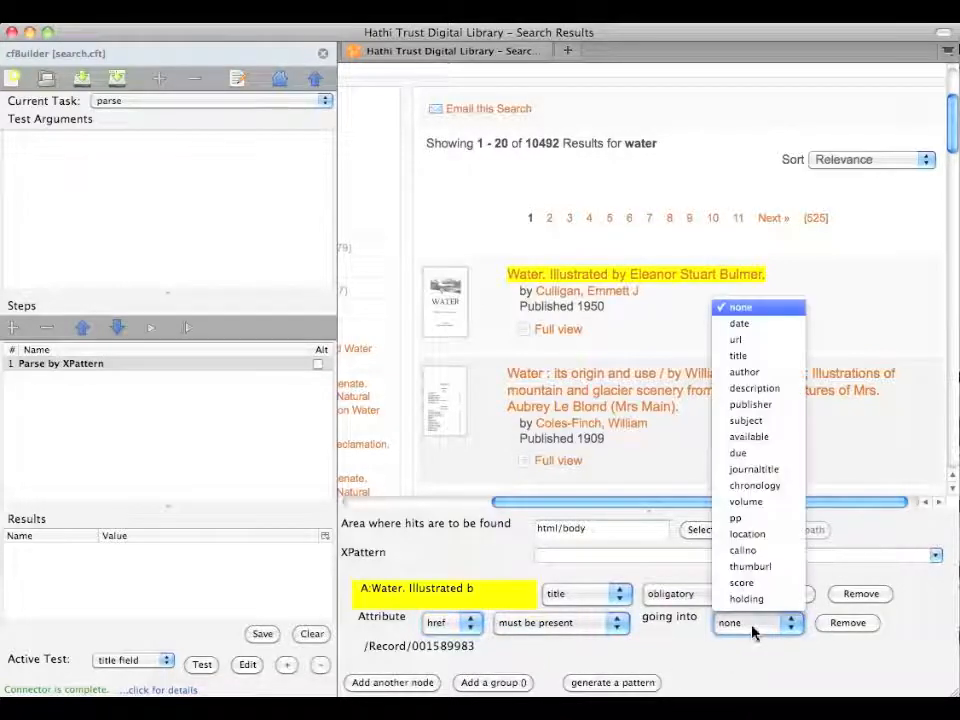
click(737, 342)
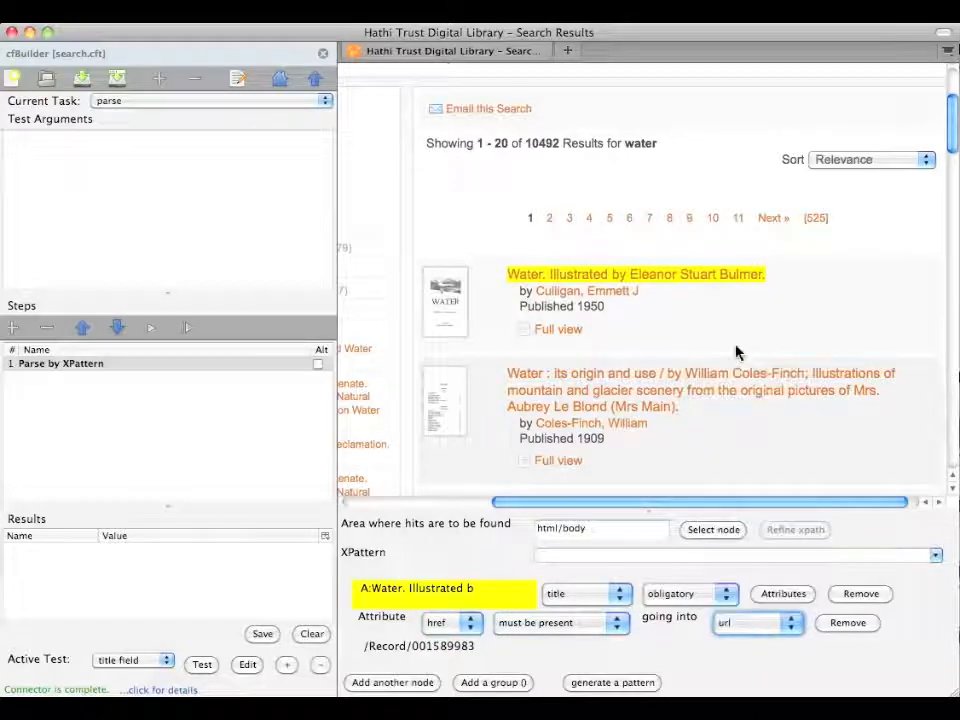
Step: Add the first hit's author link as another pattern node assigned to author
click(420, 683)
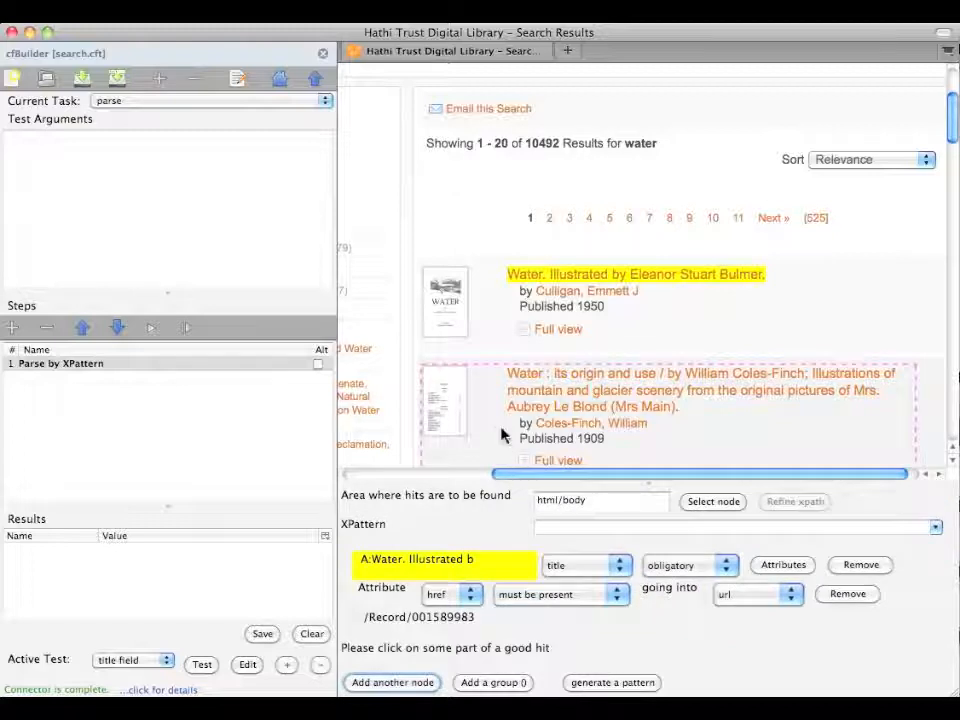
click(565, 297)
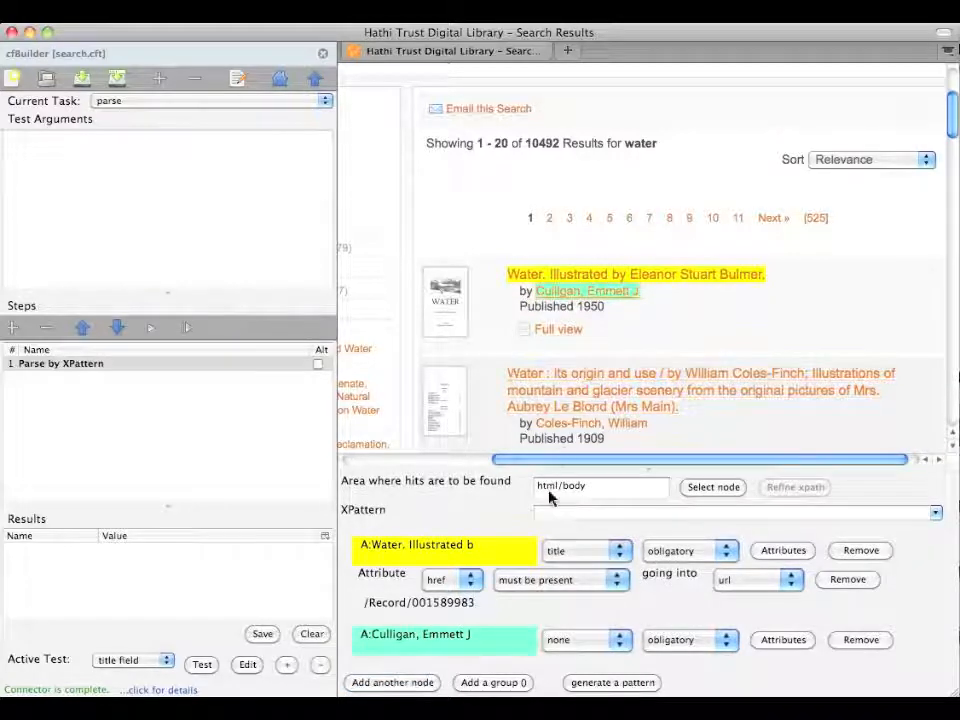
click(573, 634)
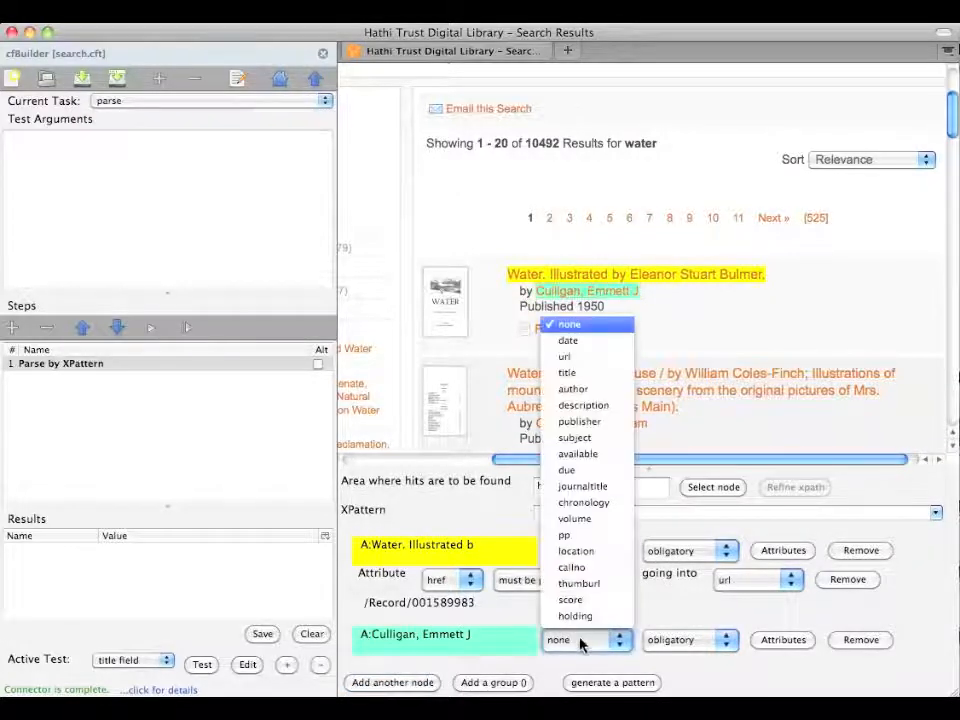
click(573, 391)
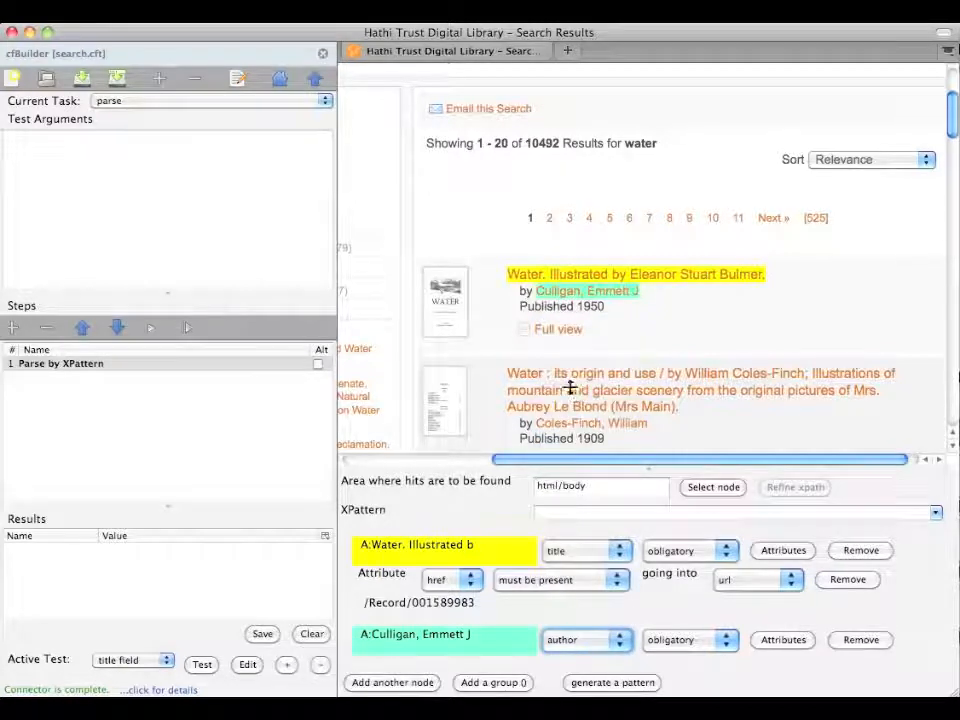
Step: Add the first hit's "Published 1950" line as another pattern node assigned to date
click(418, 683)
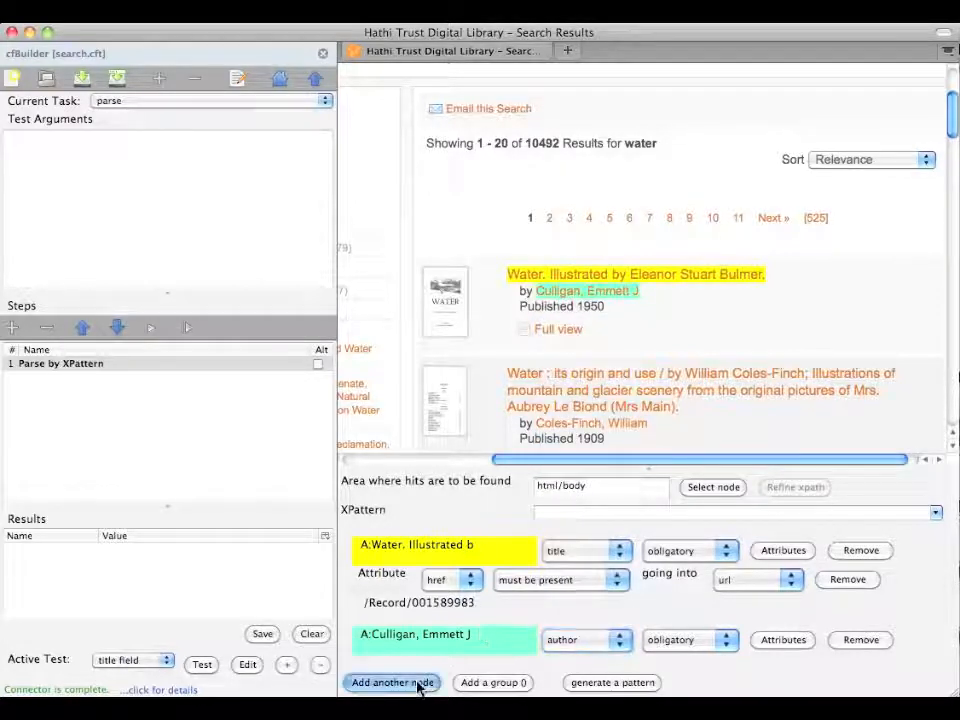
click(565, 307)
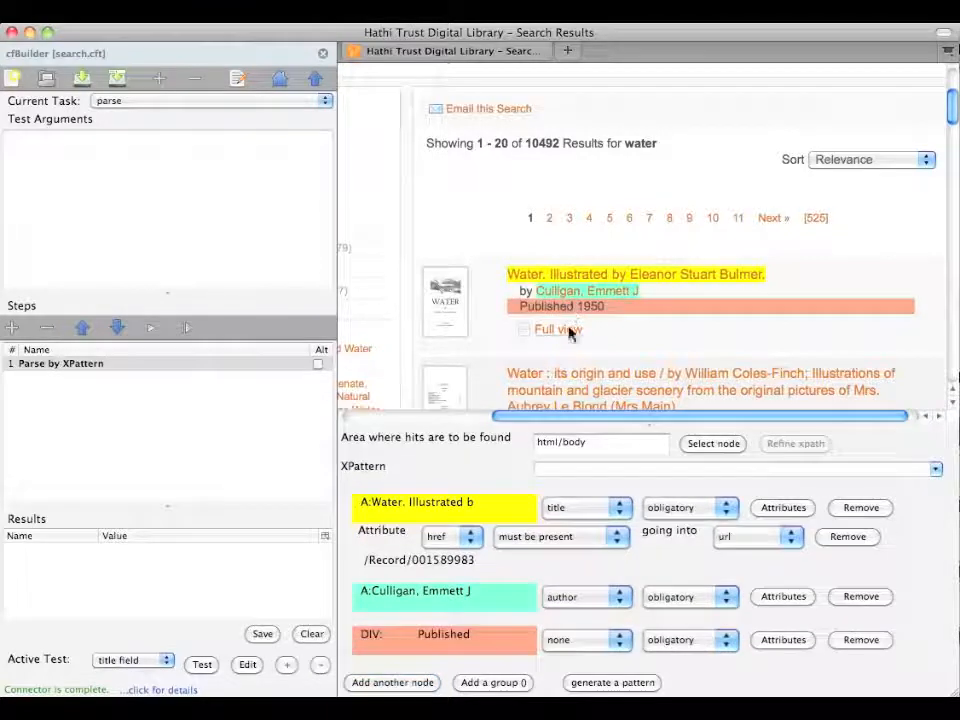
click(590, 641)
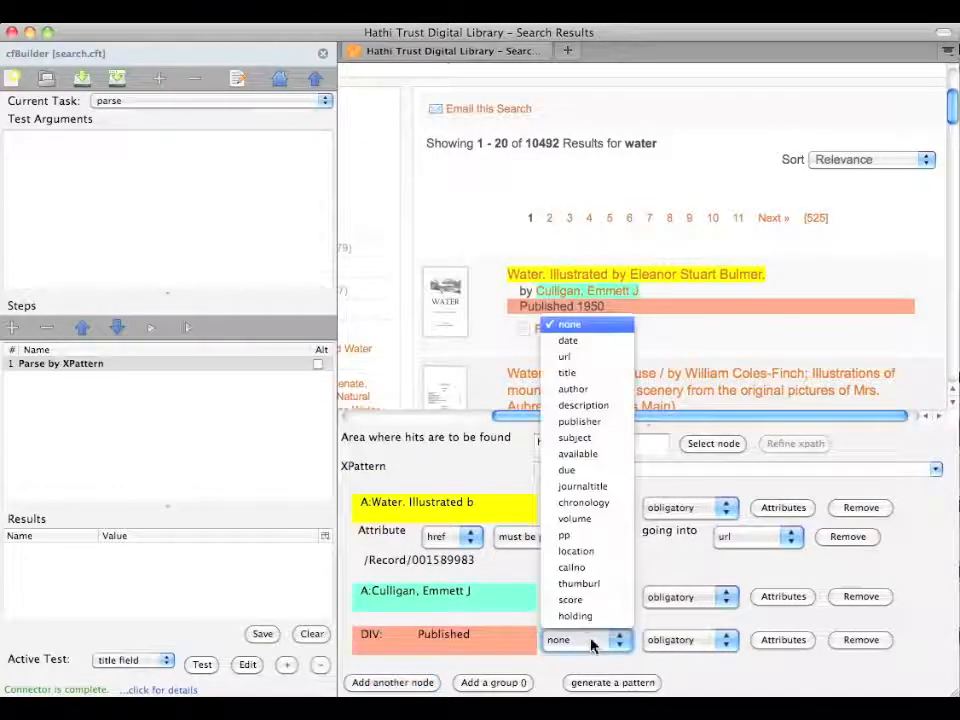
click(575, 341)
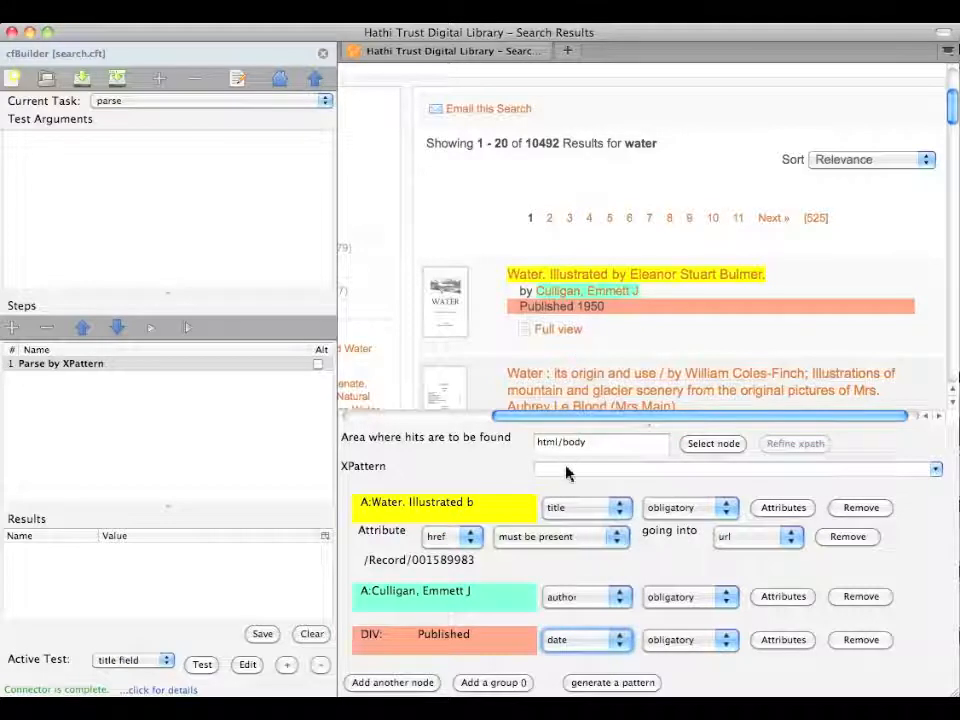
Step: Add the first hit's cover image as a pattern node with its src attribute going into thumburl
click(414, 686)
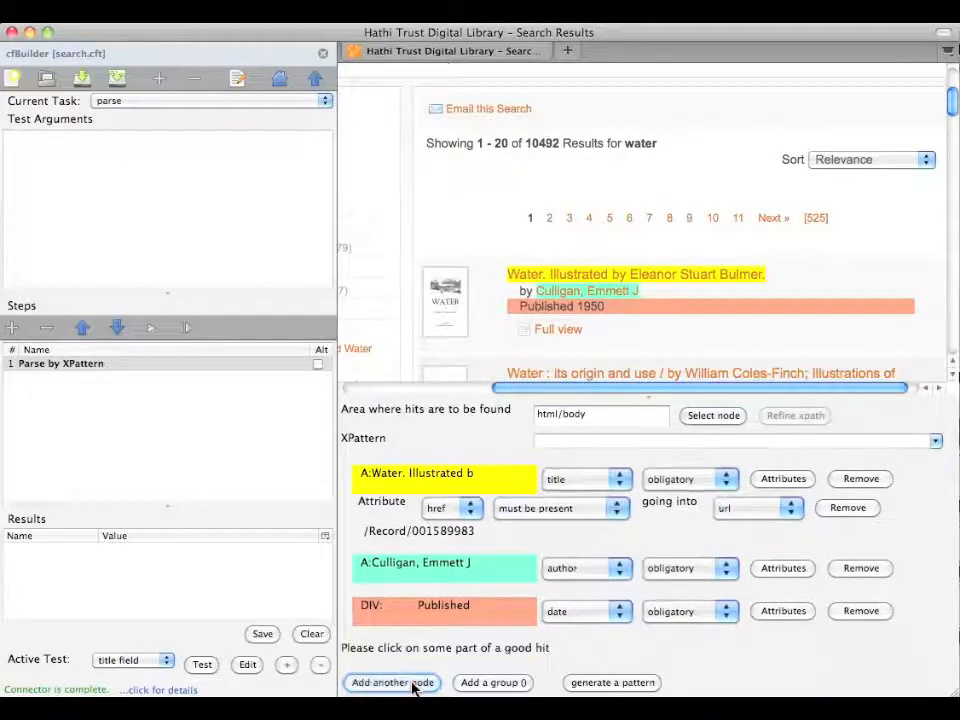
click(448, 330)
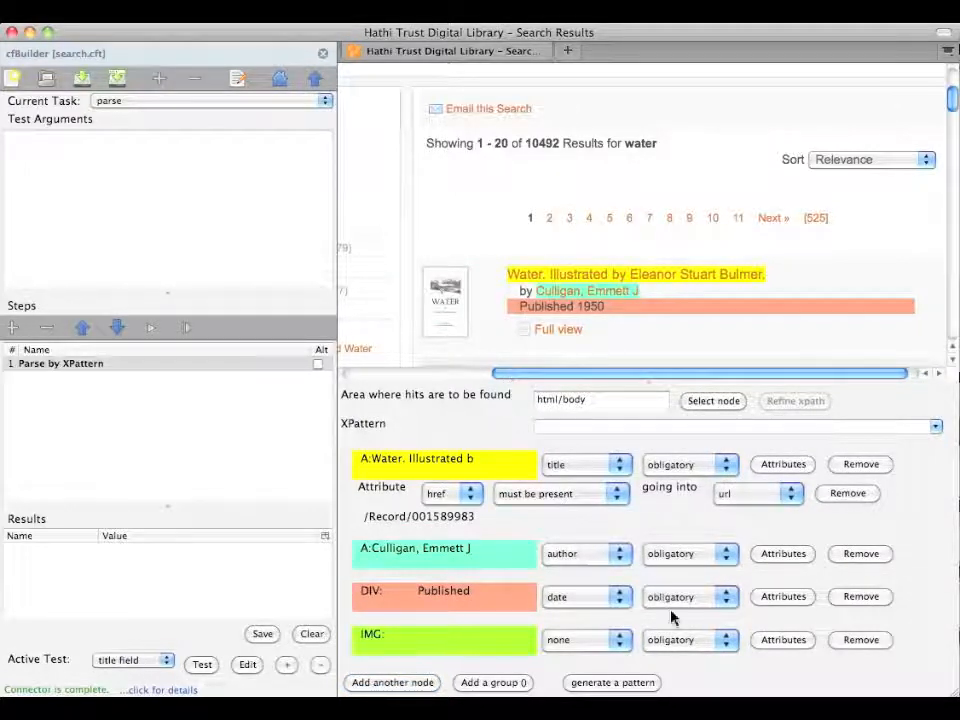
click(775, 646)
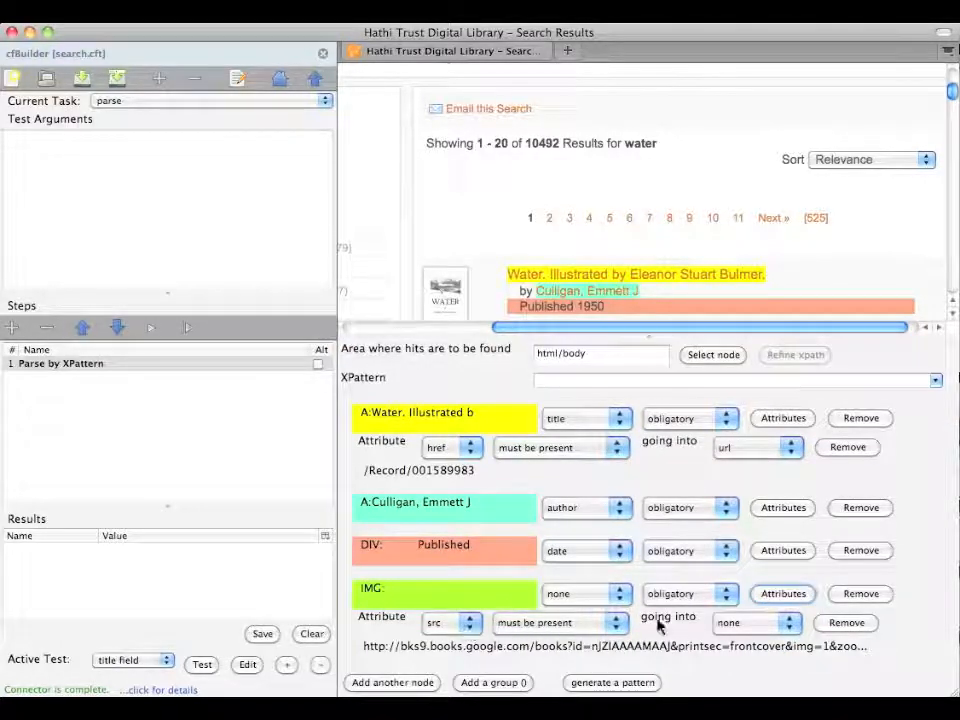
click(744, 623)
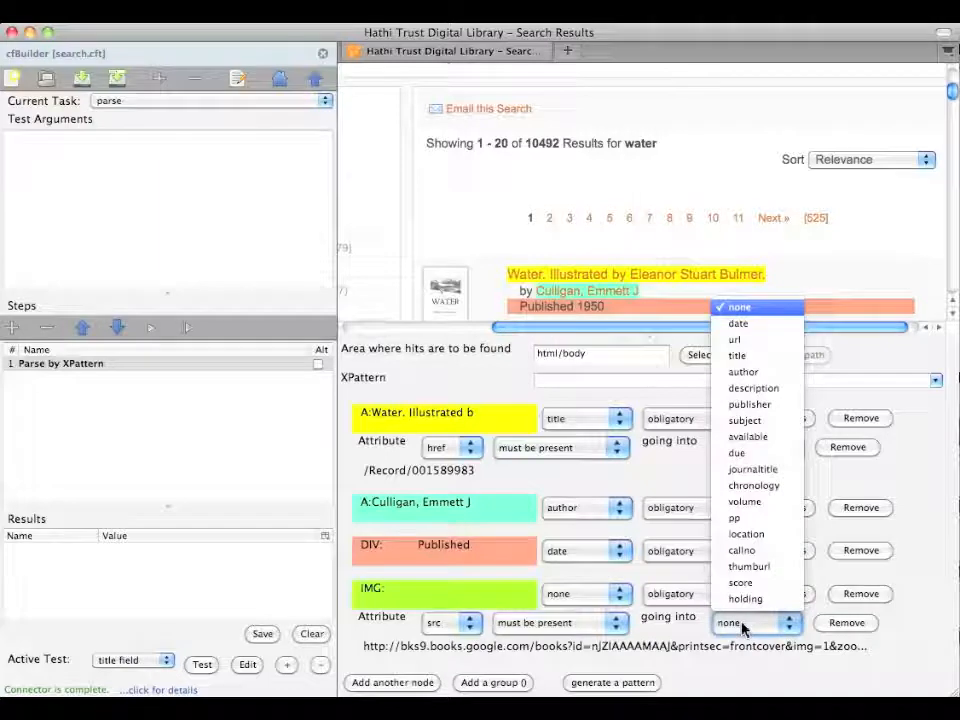
click(745, 567)
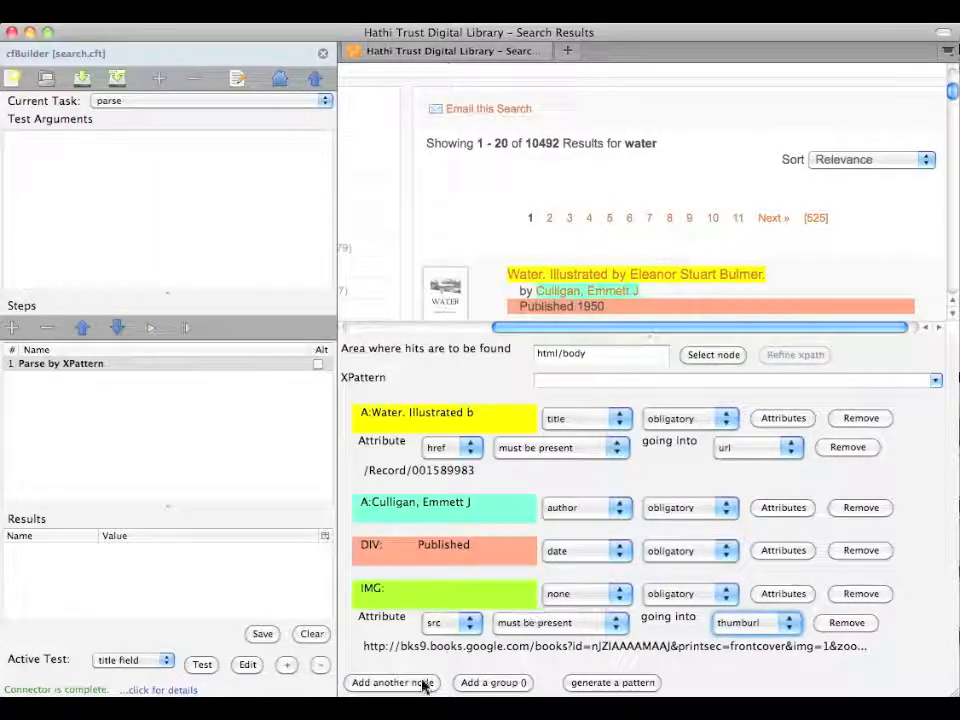
Step: Generate the XPattern from the chosen nodes, review its full text, and run the whole parse task
click(583, 684)
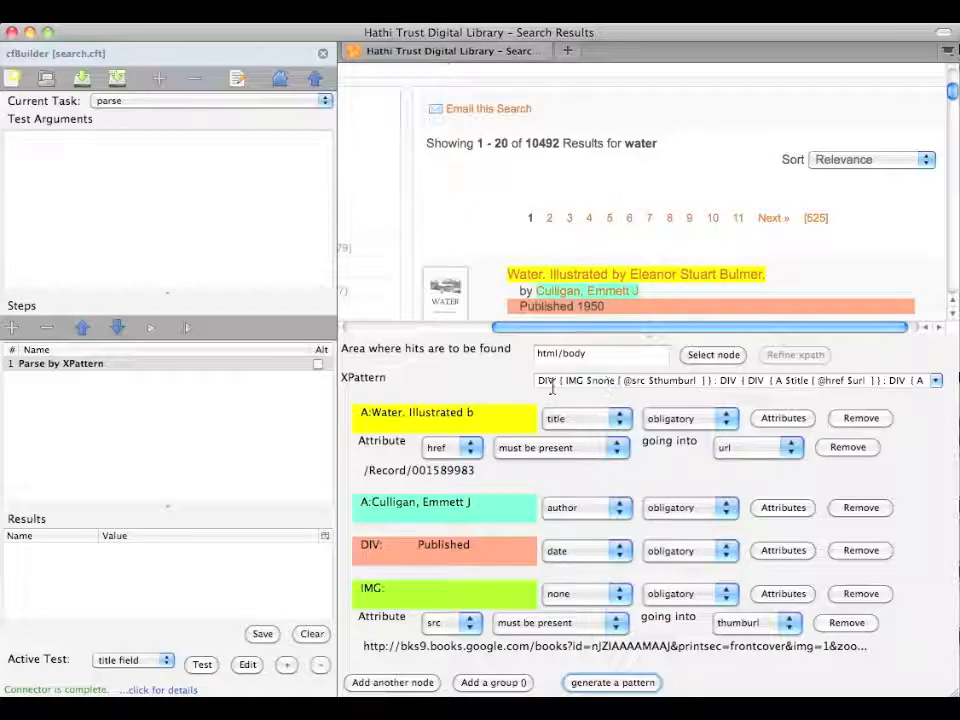
scroll(548, 385, right, 2)
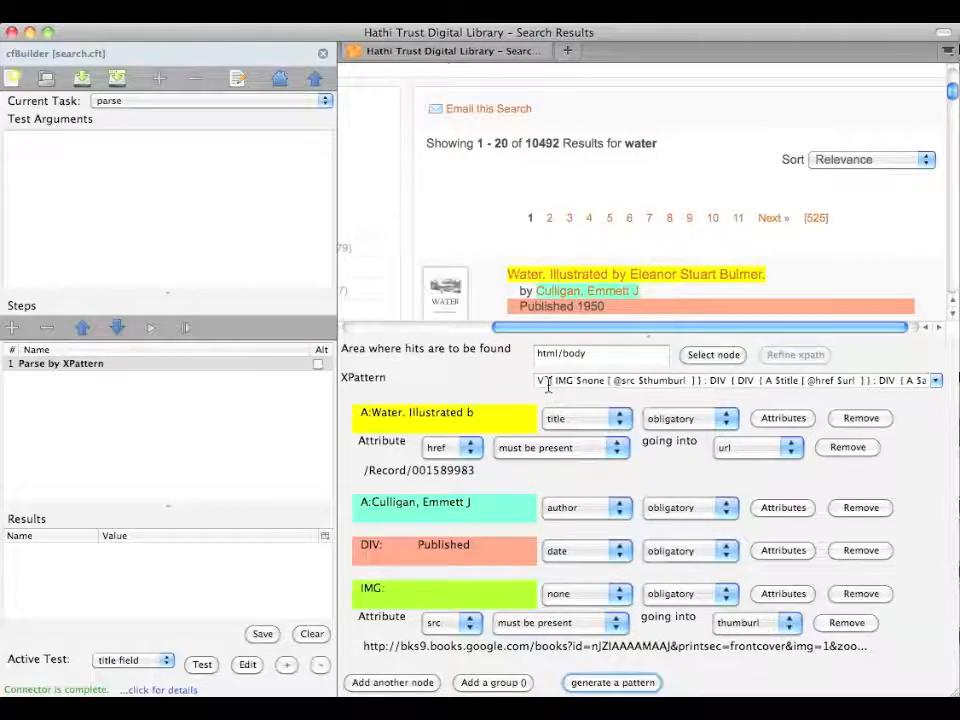
scroll(548, 385, right, 6)
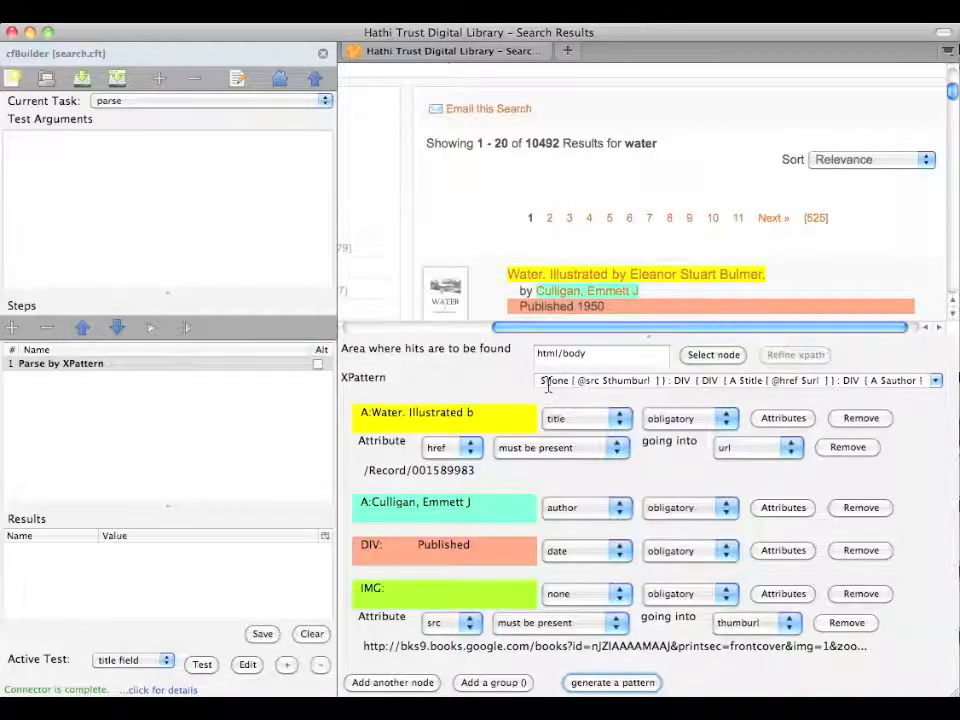
scroll(548, 385, right, 1)
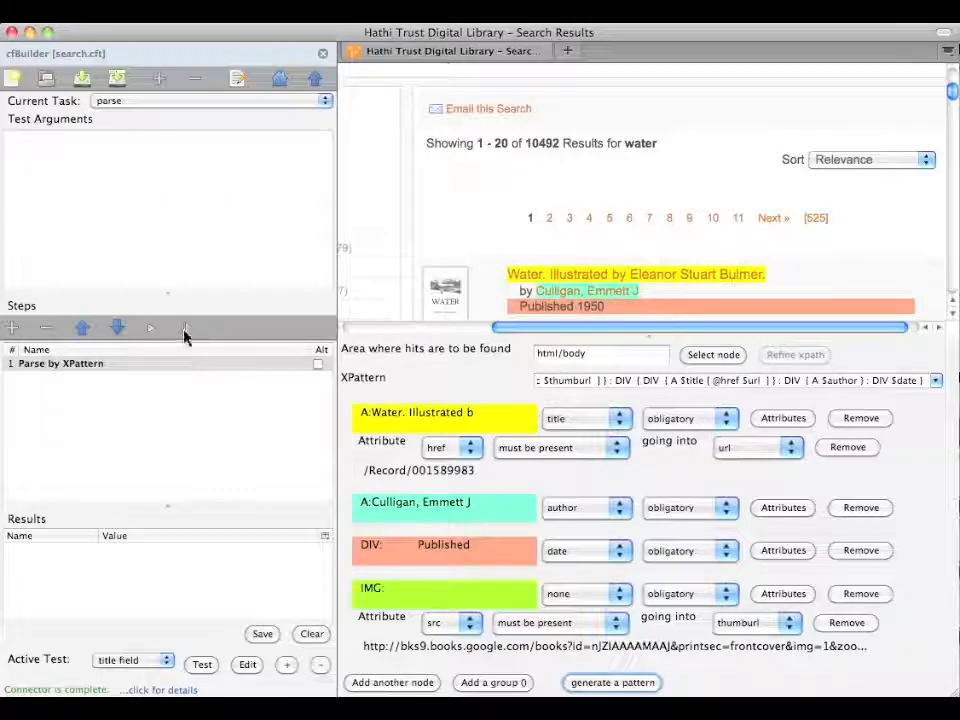
click(186, 329)
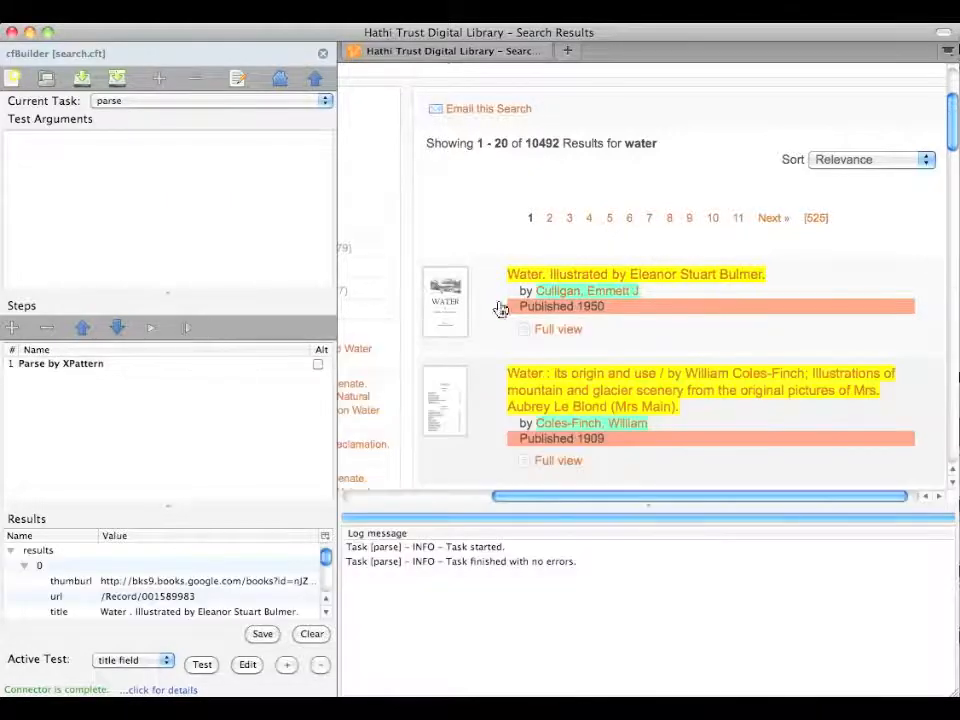
Step: Examine the highlighted hits down the results page for records or fields that the pattern misses
scroll(570, 297, down, 5)
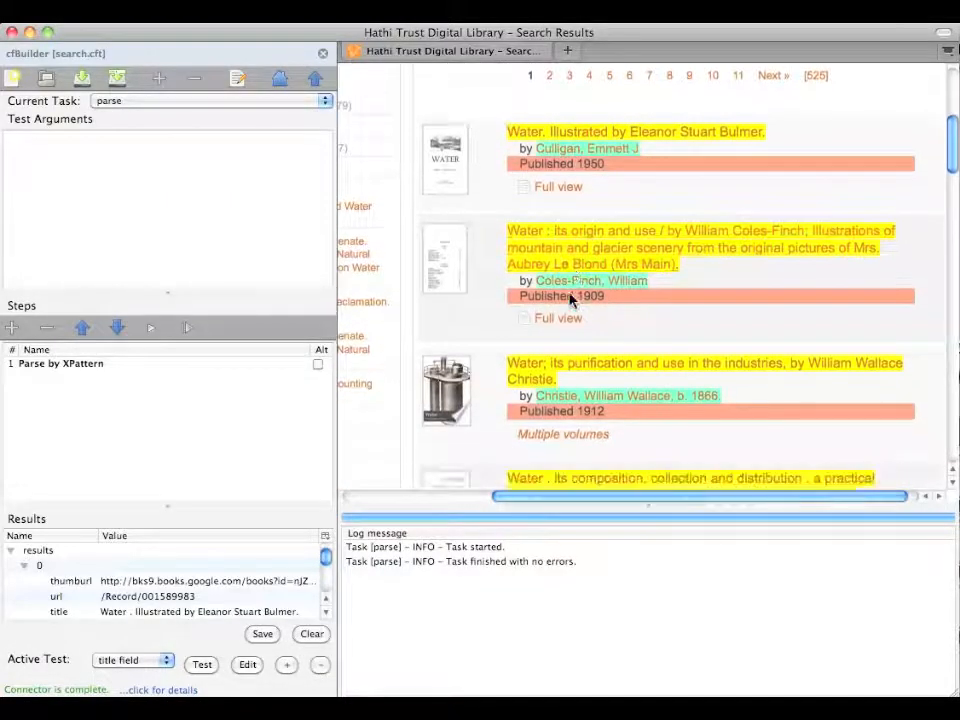
scroll(570, 297, down, 4)
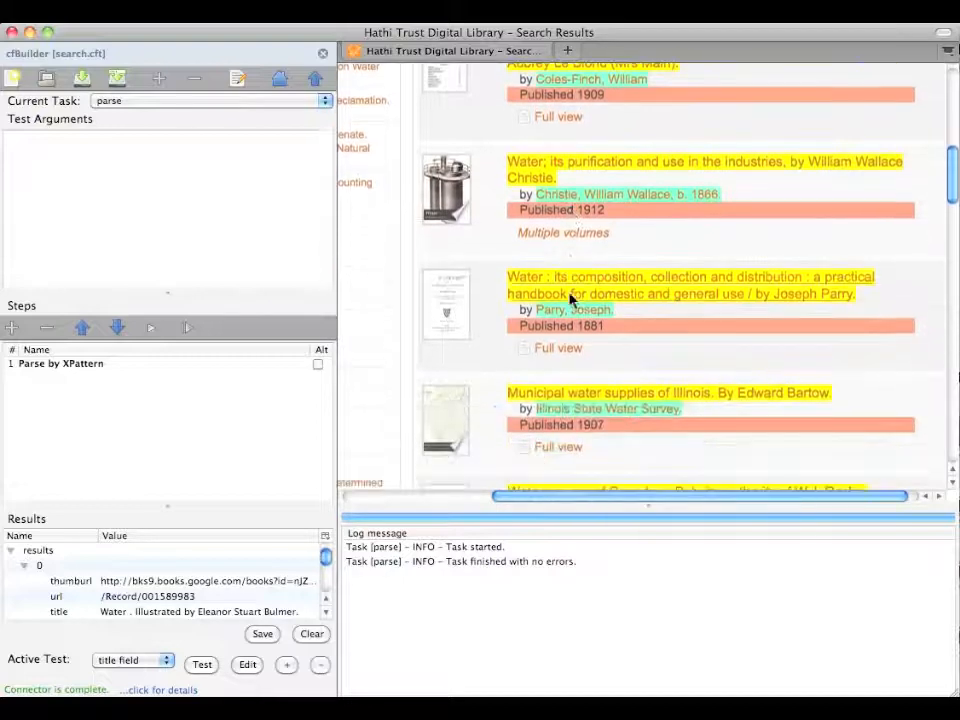
scroll(572, 297, down, 1)
scroll(570, 297, down, 5)
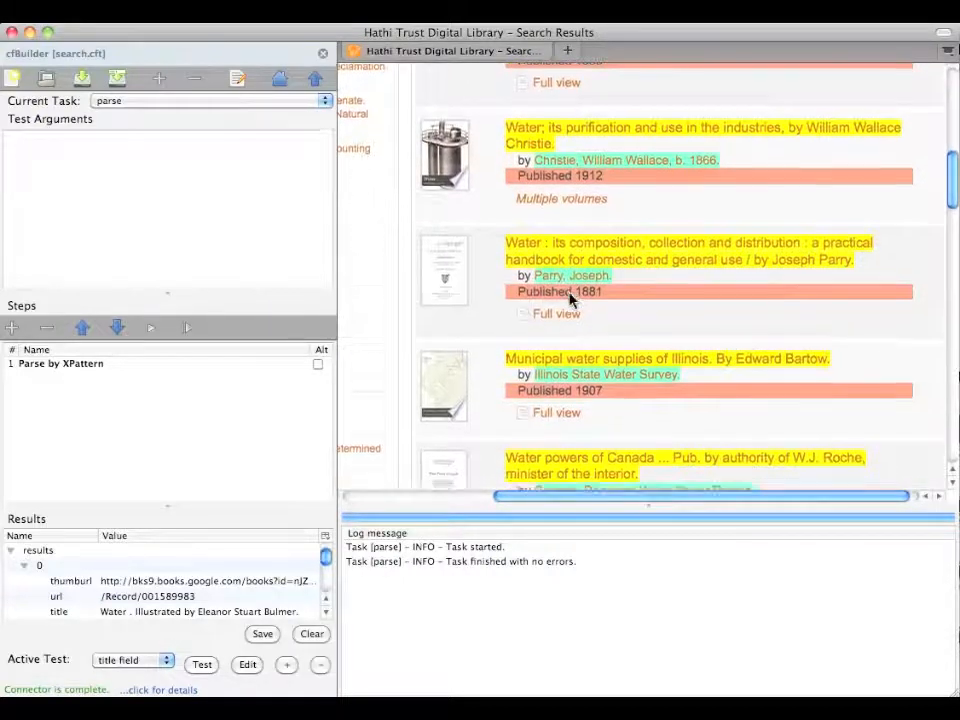
scroll(570, 298, down, 9)
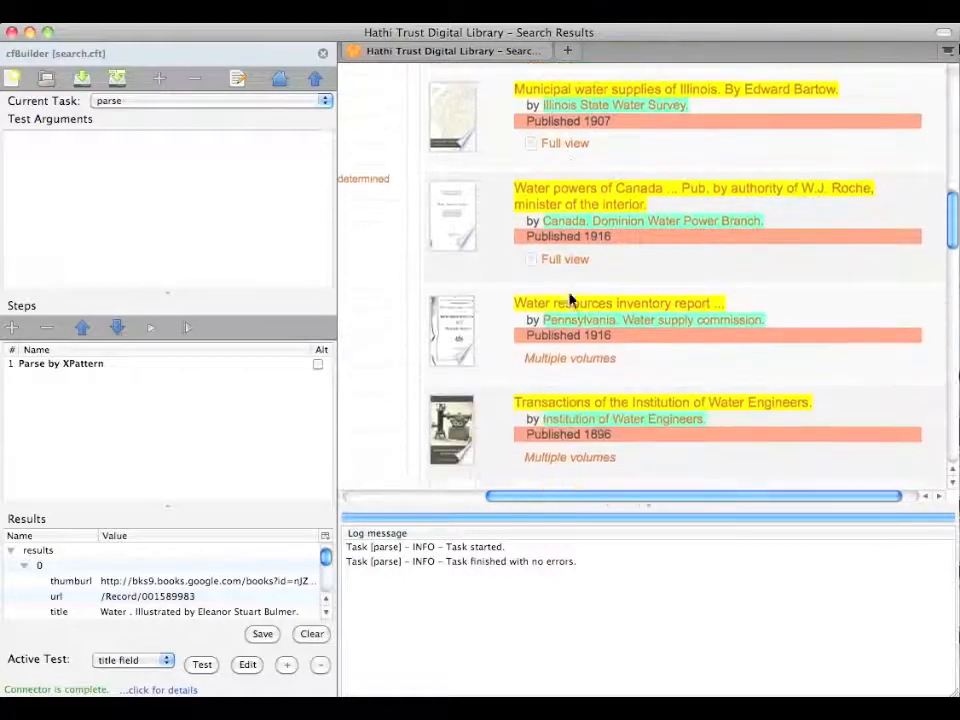
scroll(570, 298, down, 13)
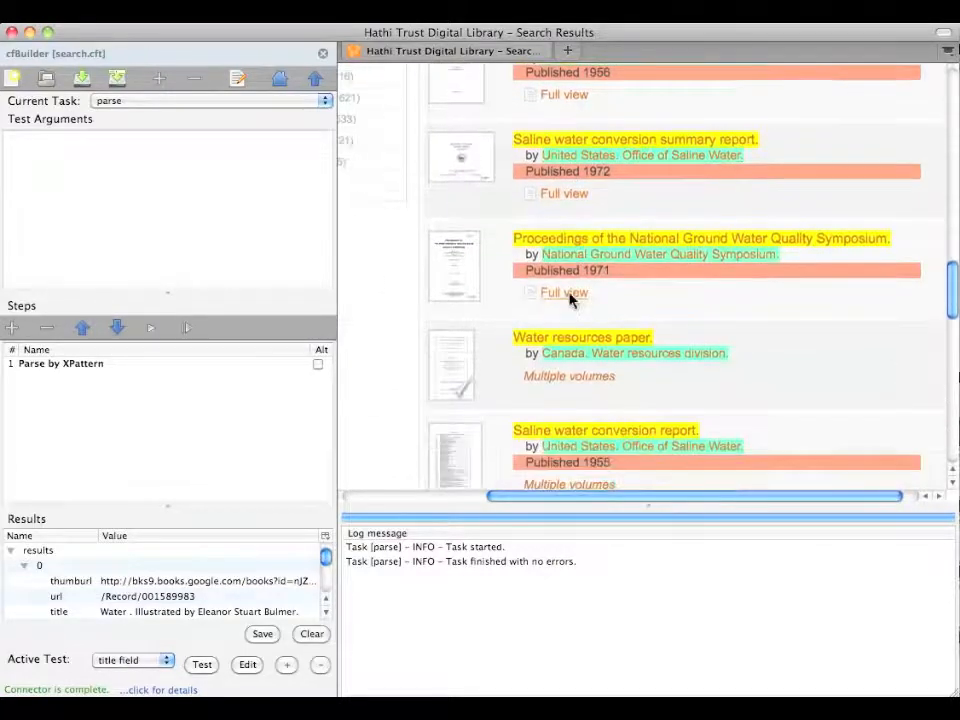
scroll(570, 298, down, 8)
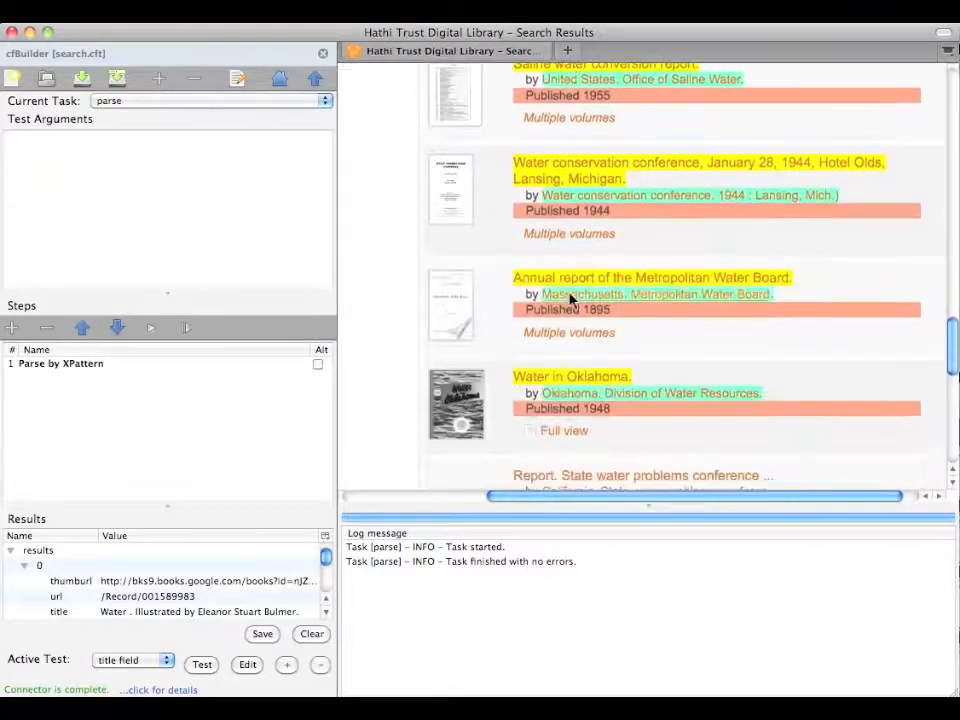
scroll(570, 298, down, 2)
scroll(570, 299, up, 2)
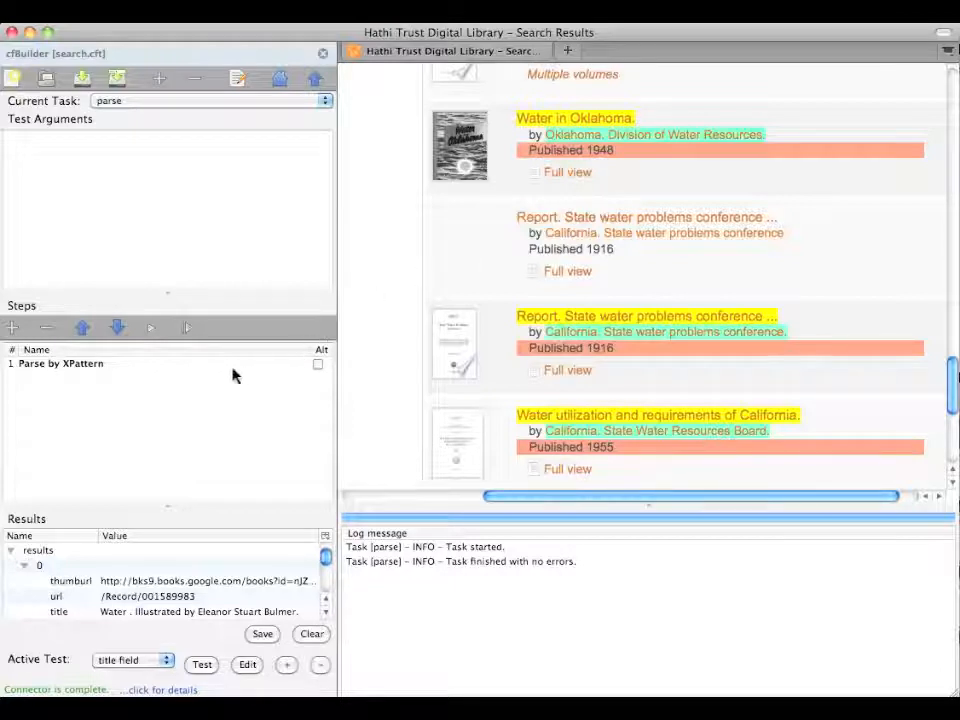
Step: Make the thumbnail's DIV optional in the XPattern by changing it to "DIV?", rerun the step, and check the highlighted hits
click(113, 369)
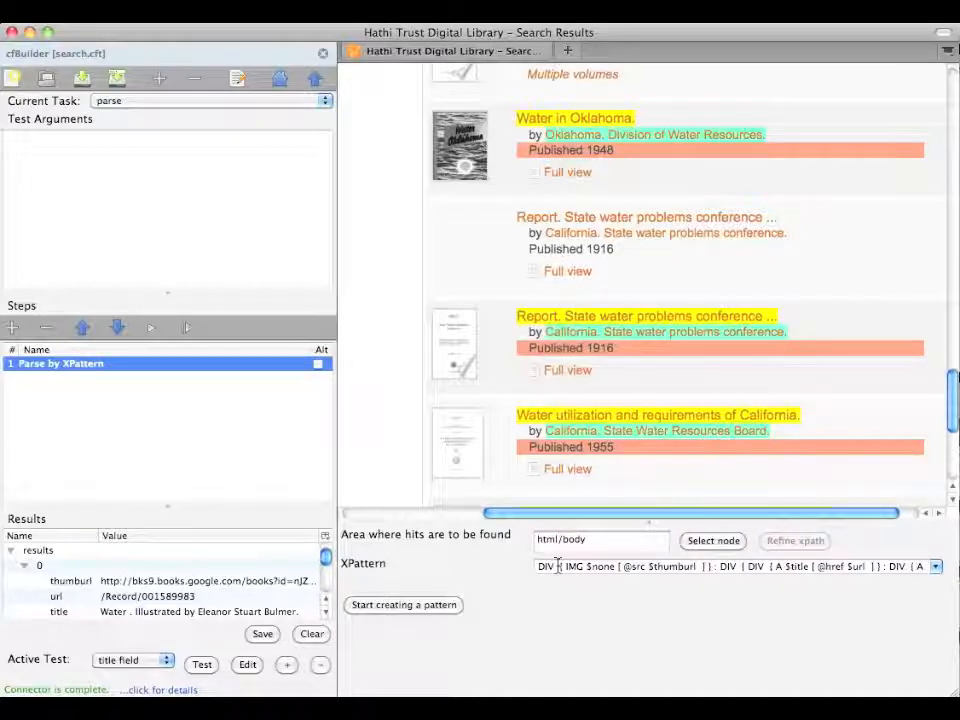
click(556, 566)
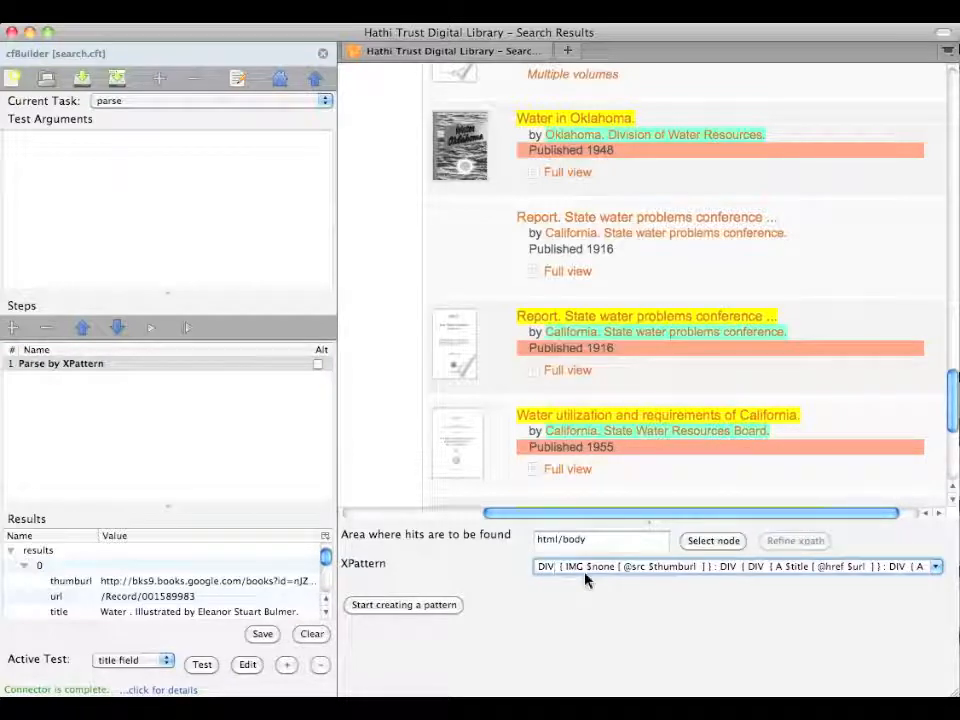
text(?)
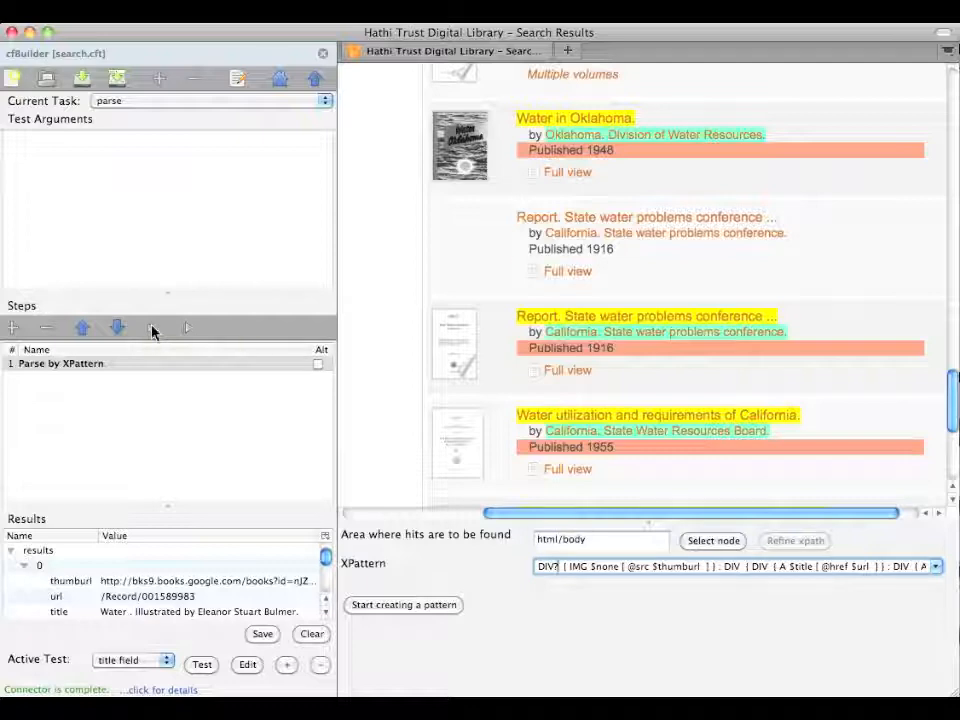
scroll(489, 266, down, 4)
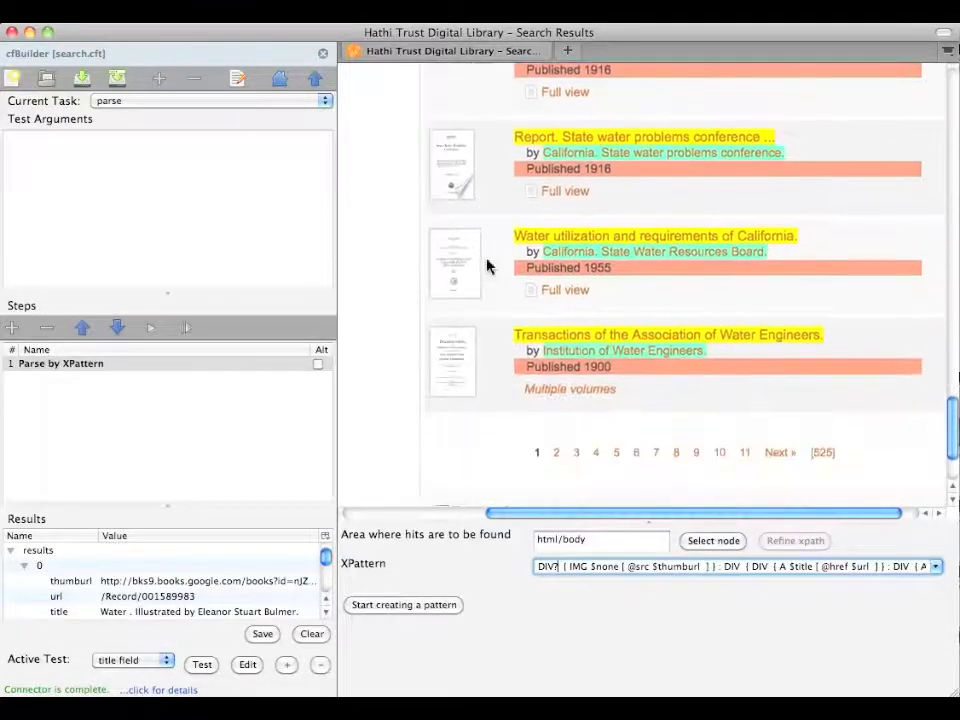
scroll(489, 266, up, 6)
scroll(489, 266, down, 3)
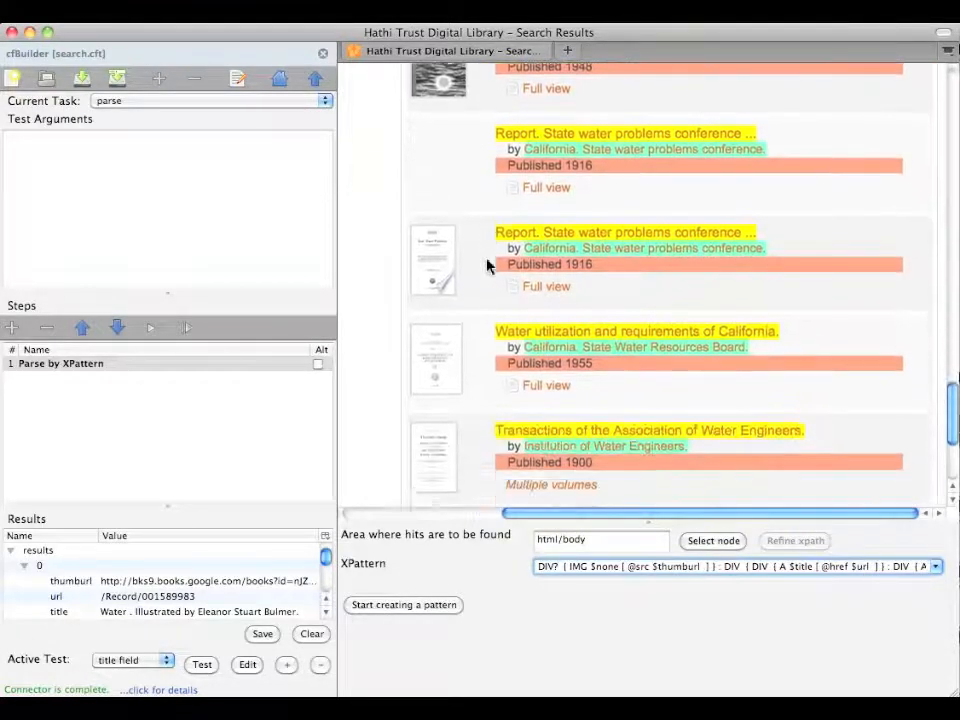
scroll(489, 266, down, 2)
scroll(489, 266, up, 7)
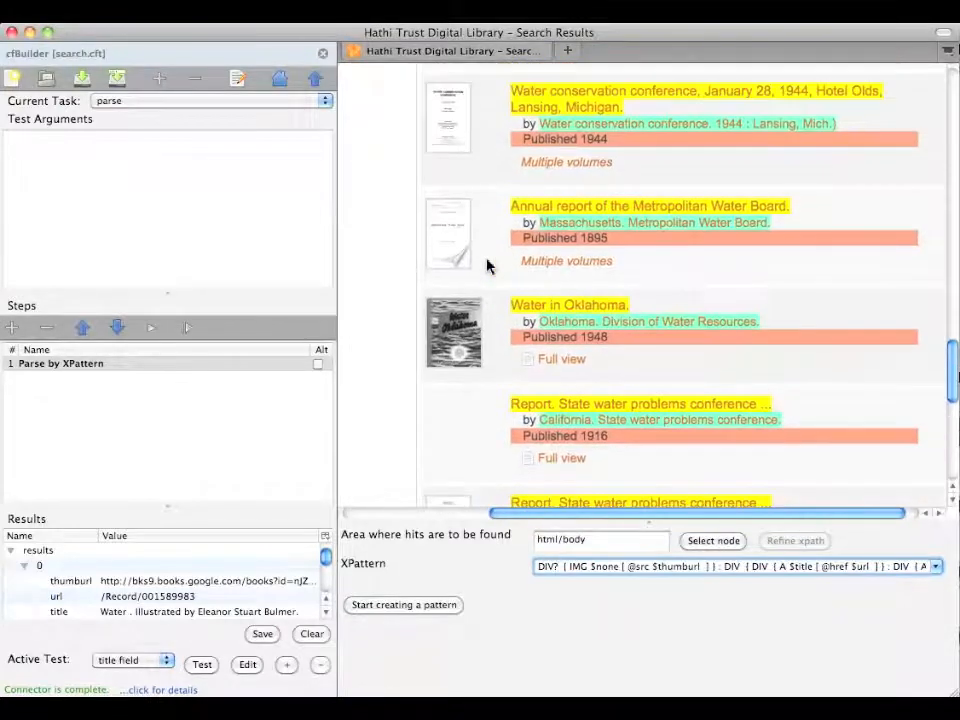
Step: Enlarge the results area and review the extracted fields of the first records for values needing cleanup
drag(165, 507, 165, 426)
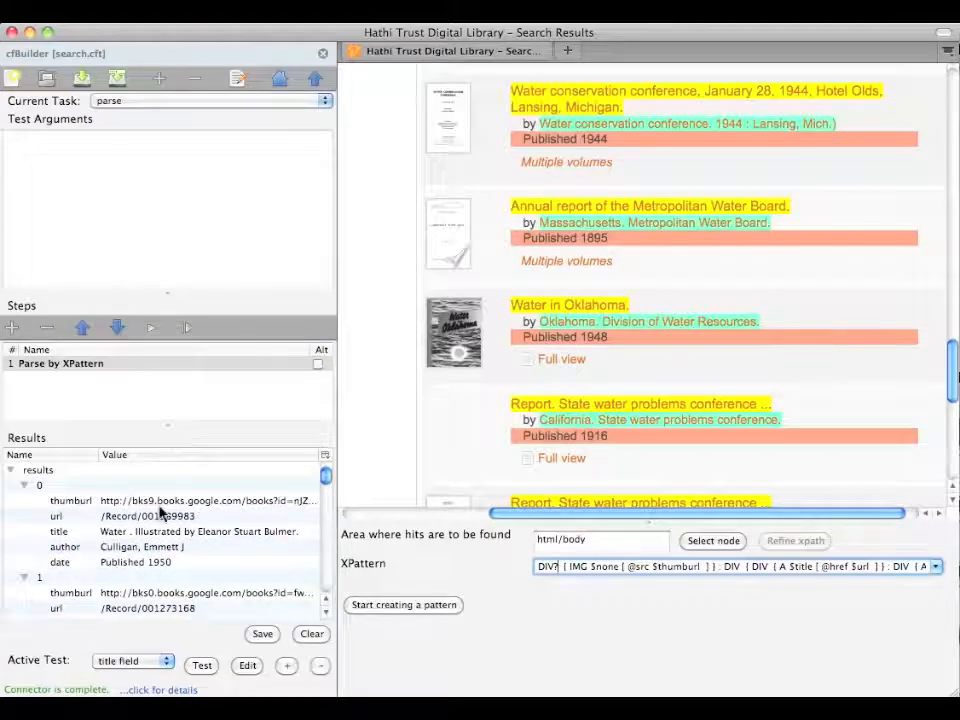
scroll(160, 513, down, 3)
scroll(160, 513, down, 2)
scroll(160, 513, up, 5)
scroll(160, 513, down, 4)
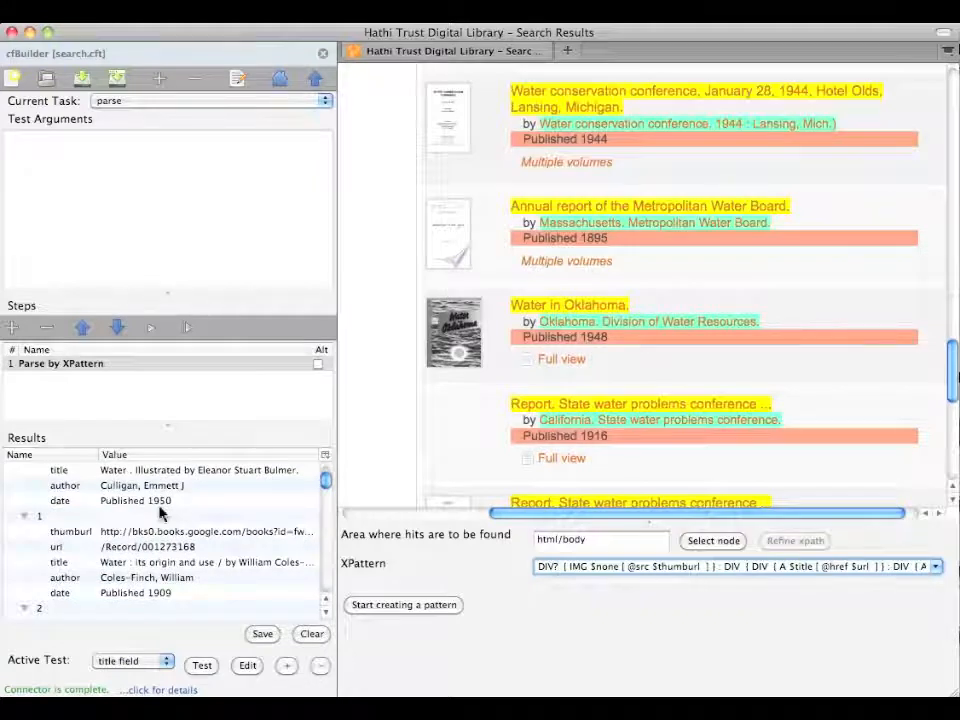
scroll(160, 513, up, 4)
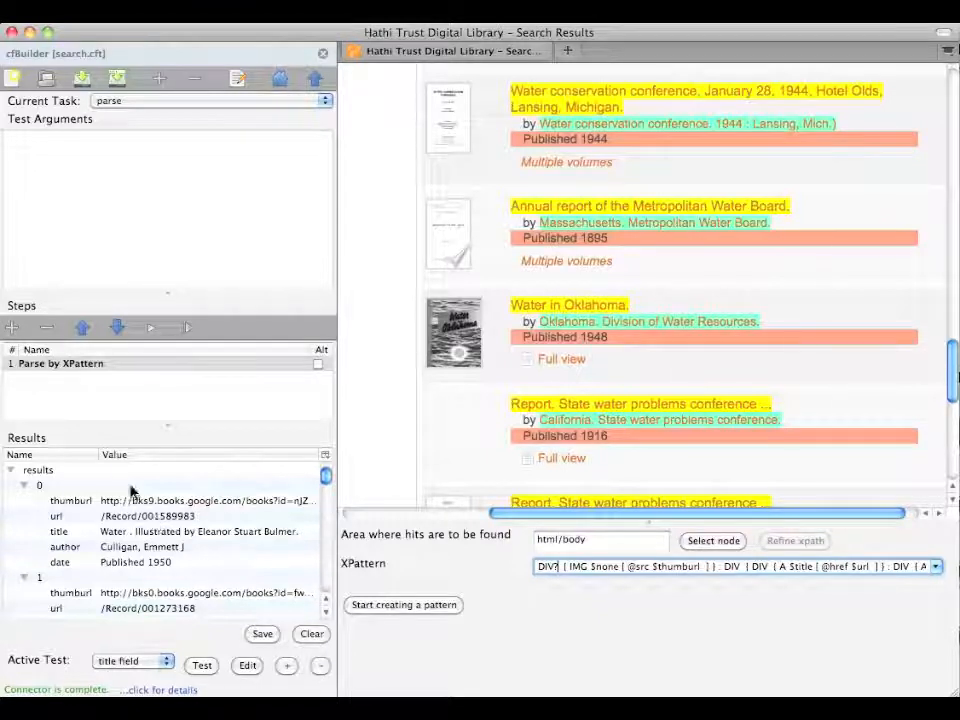
Step: Add a Normalize URL step to the parse task and run it with no configuration
click(12, 328)
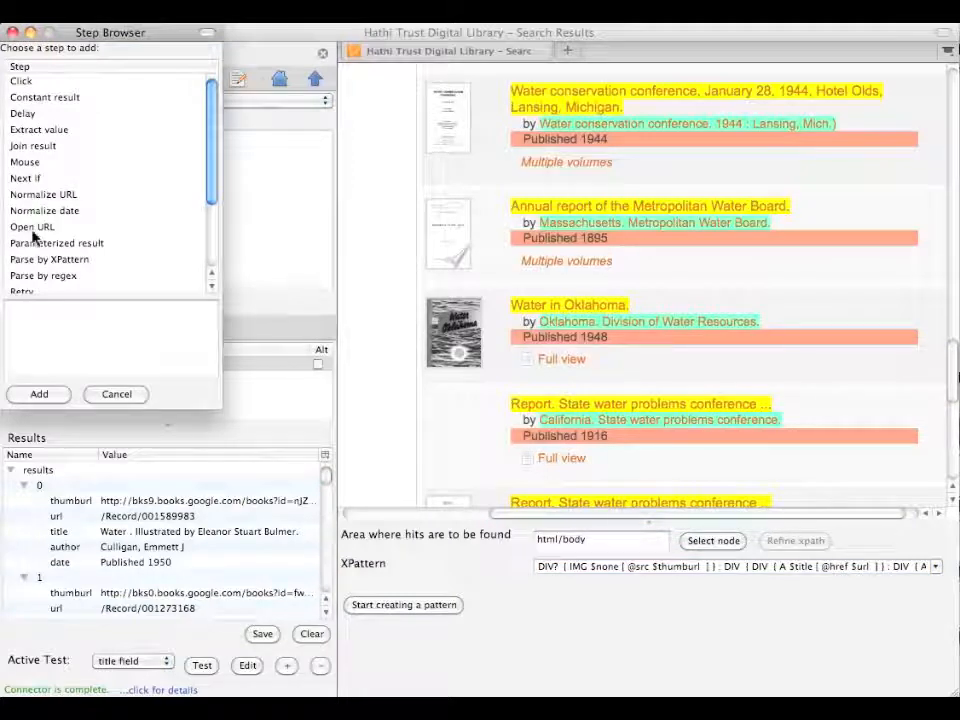
scroll(33, 236, down, 3)
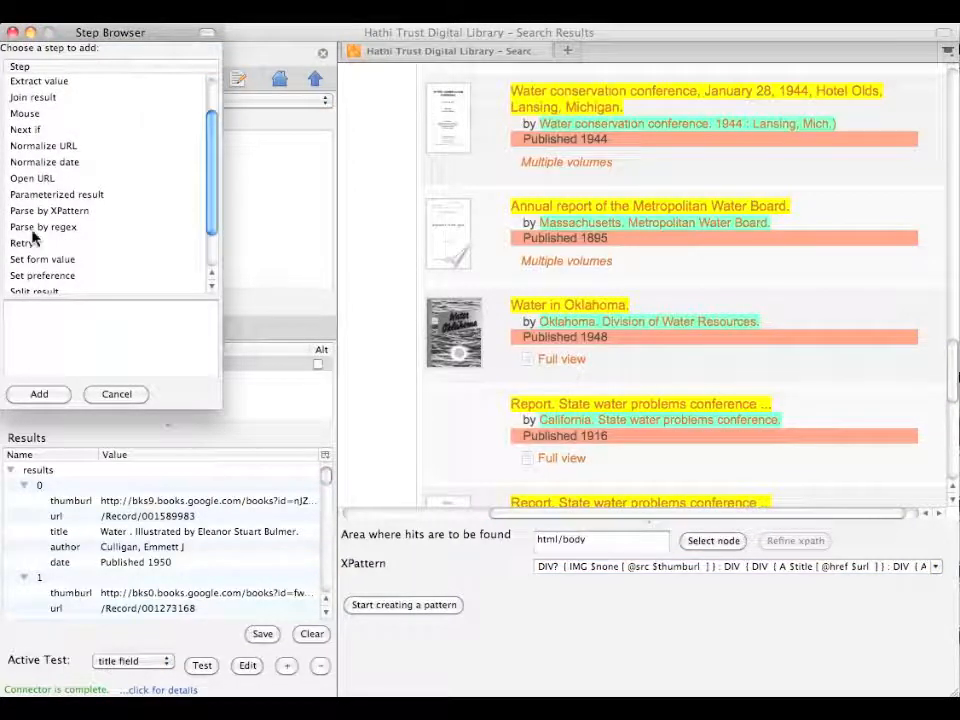
double_click(43, 146)
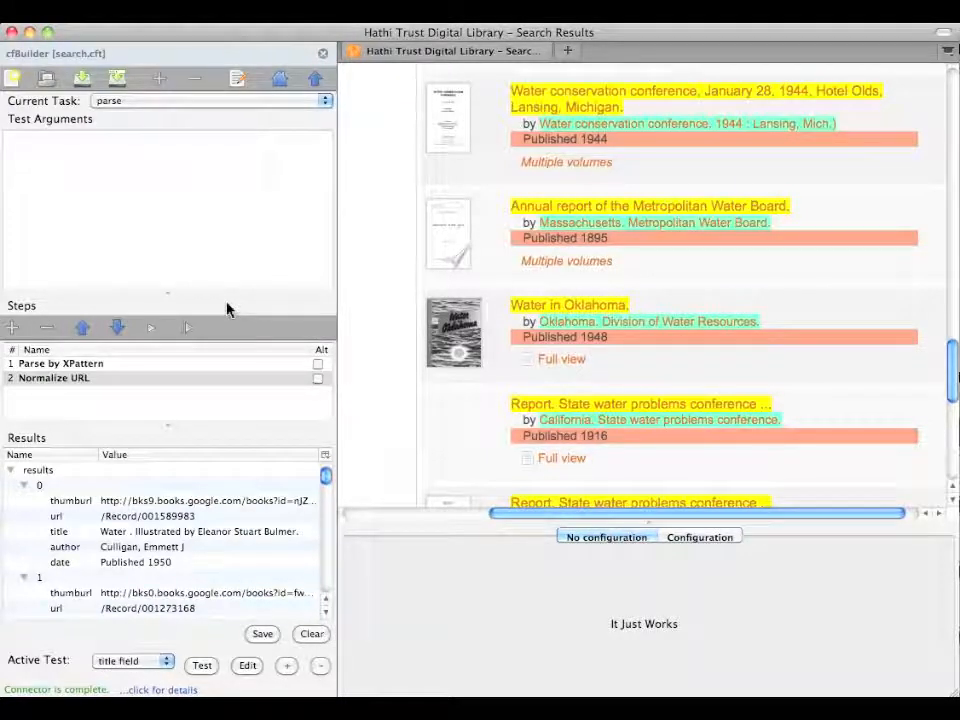
click(150, 333)
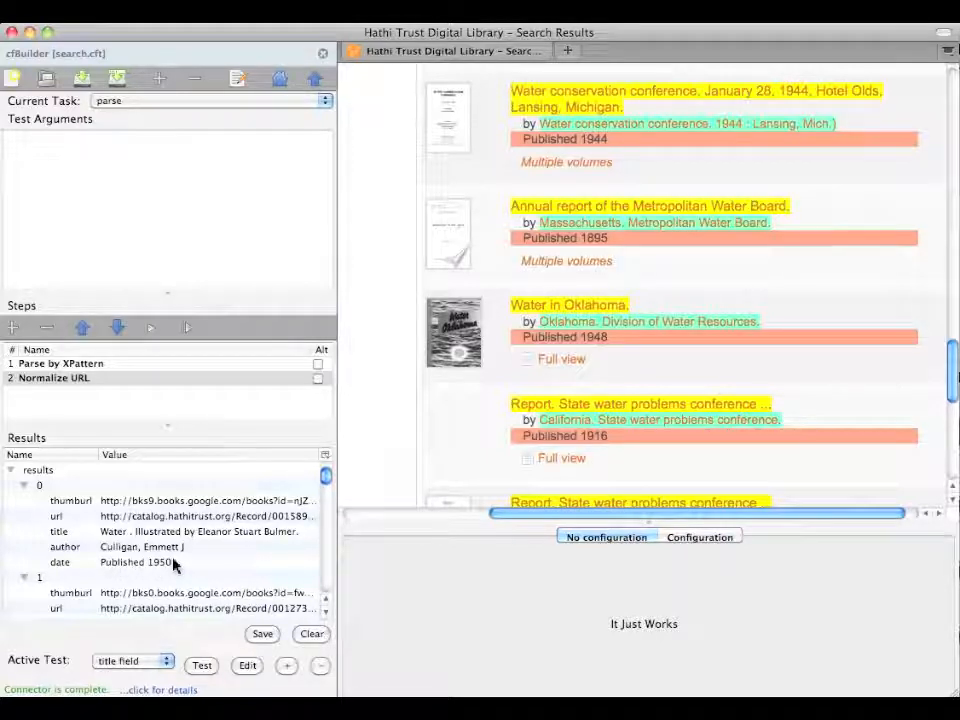
Step: Add a Transform result step to the parse task and fill it with the Last number recipe
click(13, 328)
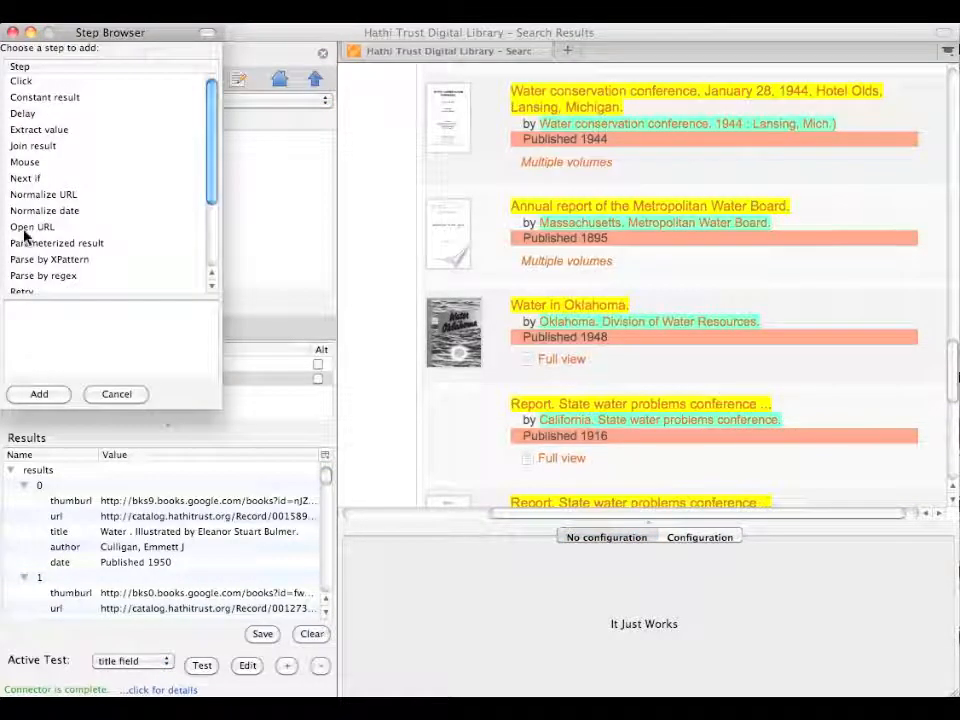
scroll(24, 236, down, 1)
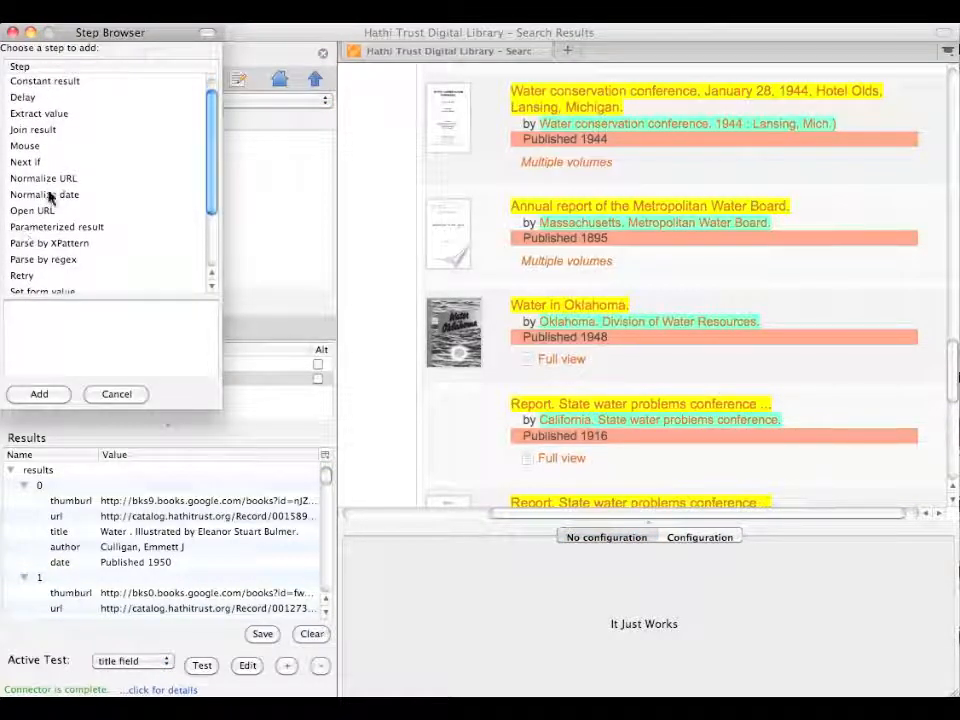
scroll(50, 200, down, 5)
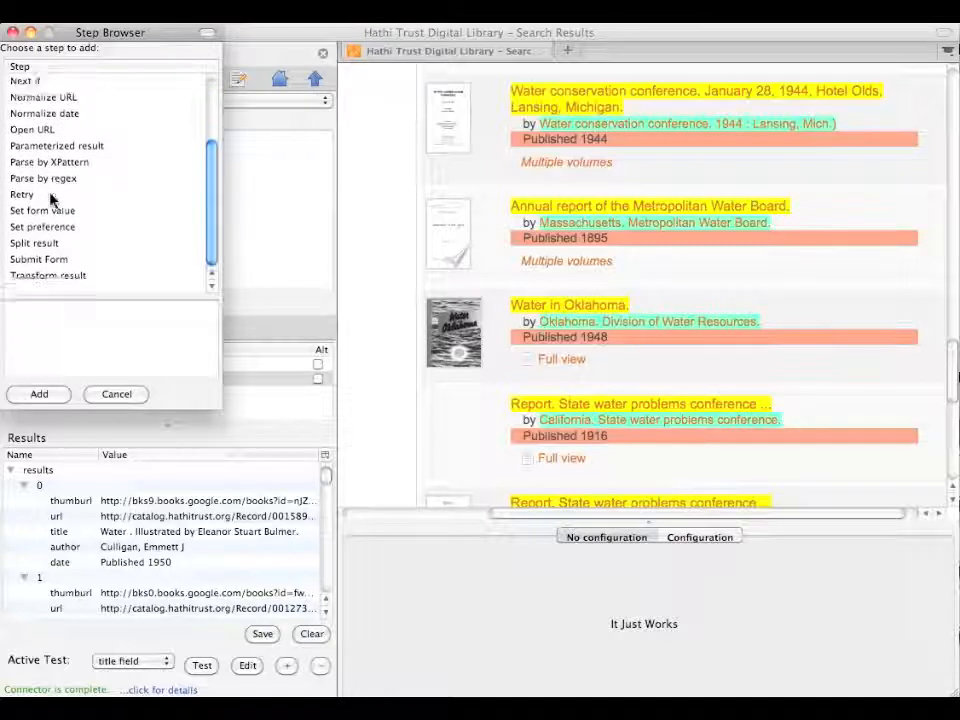
double_click(62, 275)
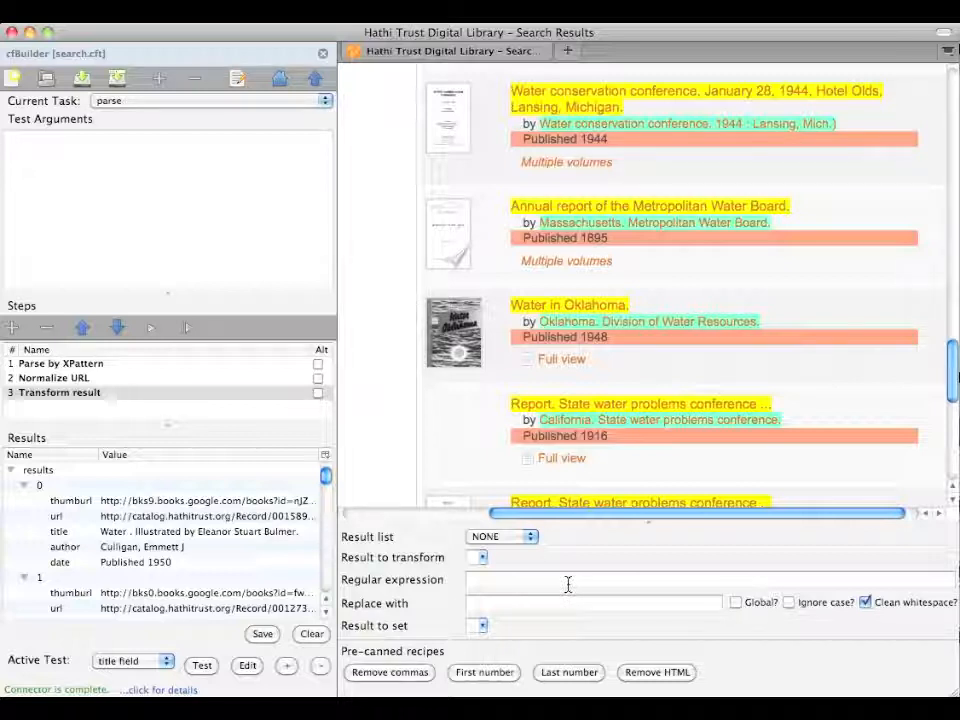
click(569, 672)
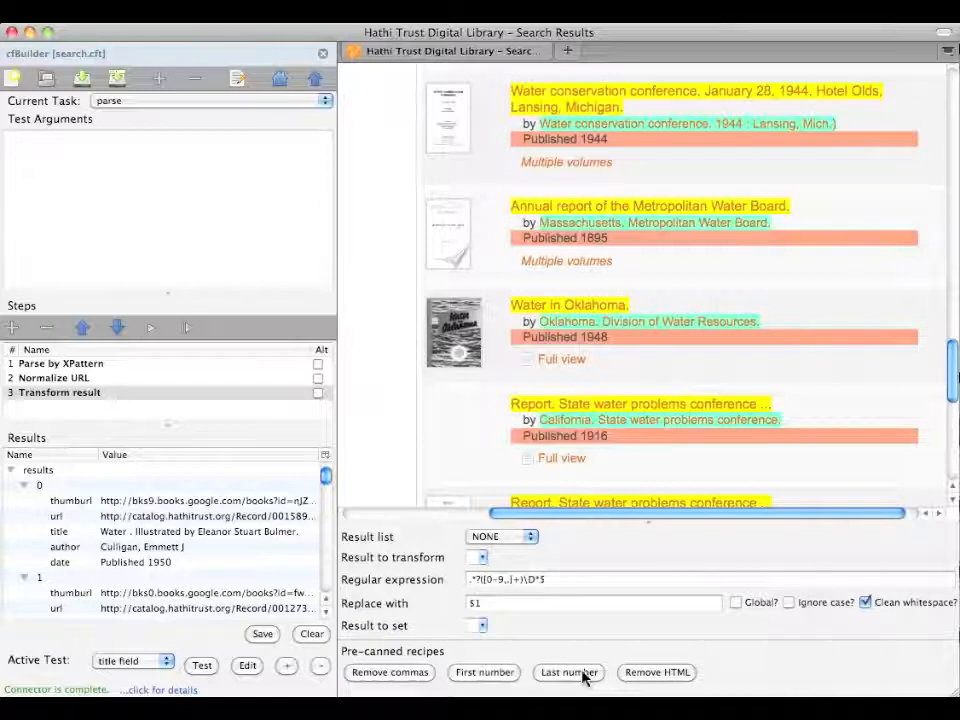
Step: Apply the transform to the date field of the results list, run it, and check the dates in the extracted records
click(513, 542)
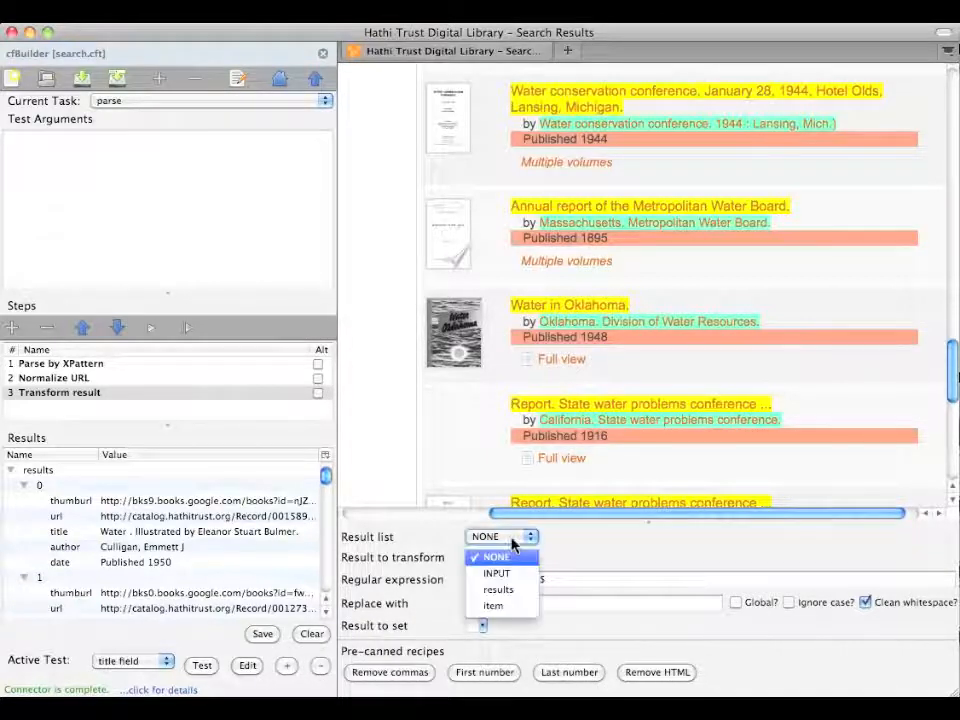
click(515, 597)
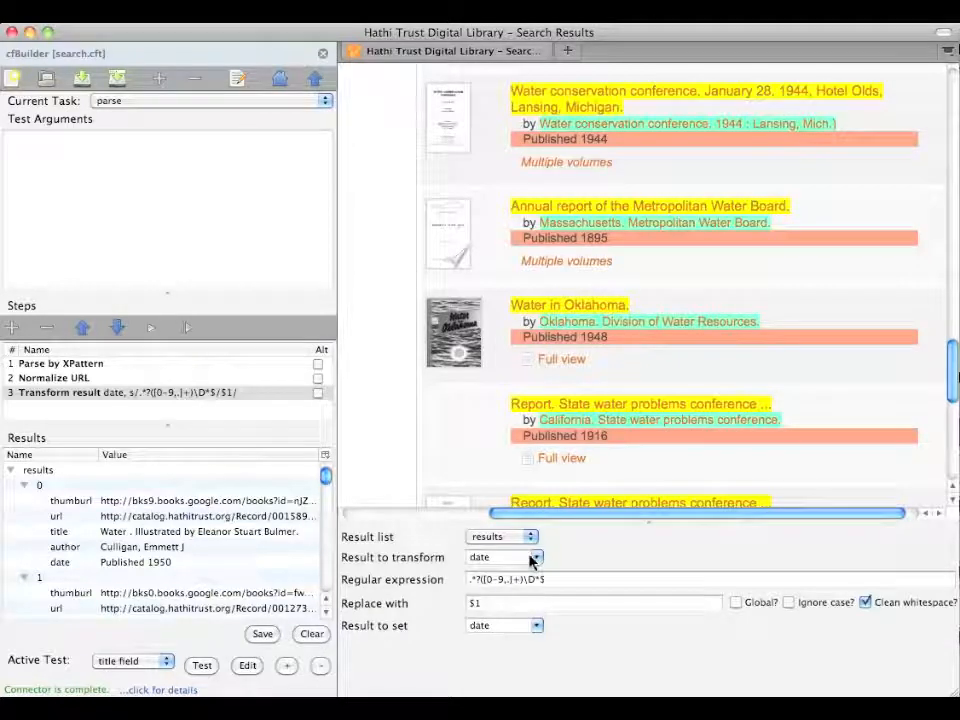
click(533, 558)
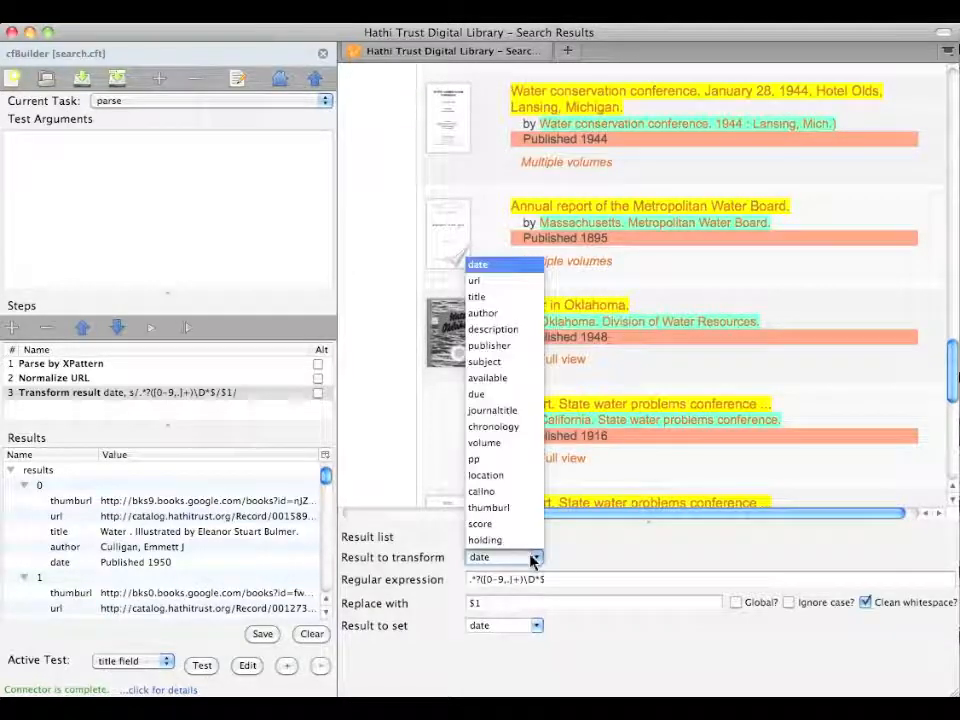
click(533, 560)
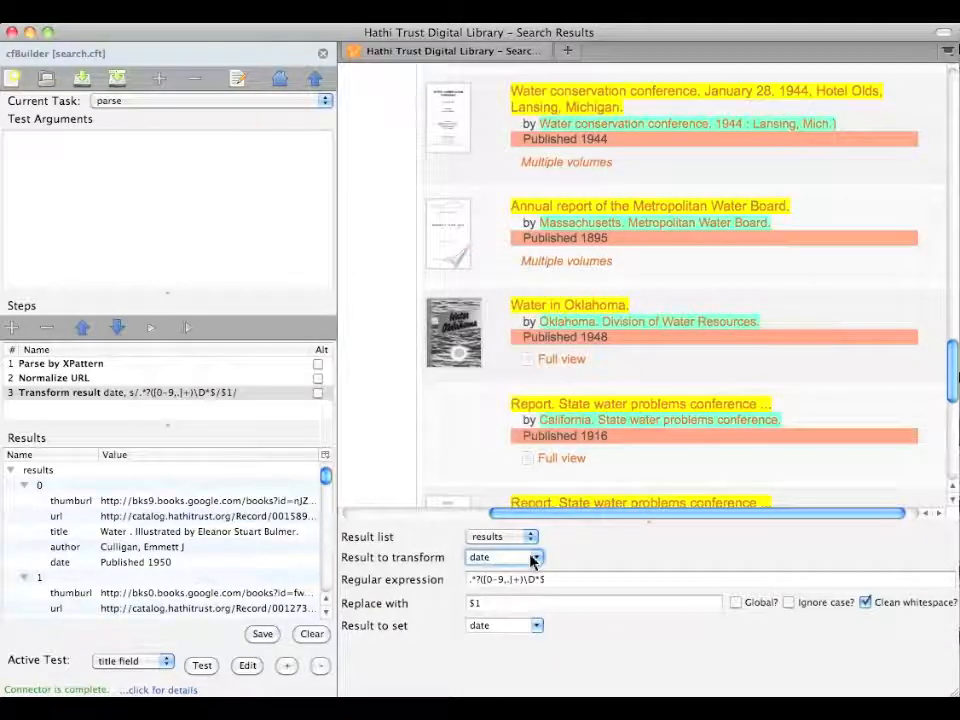
click(150, 329)
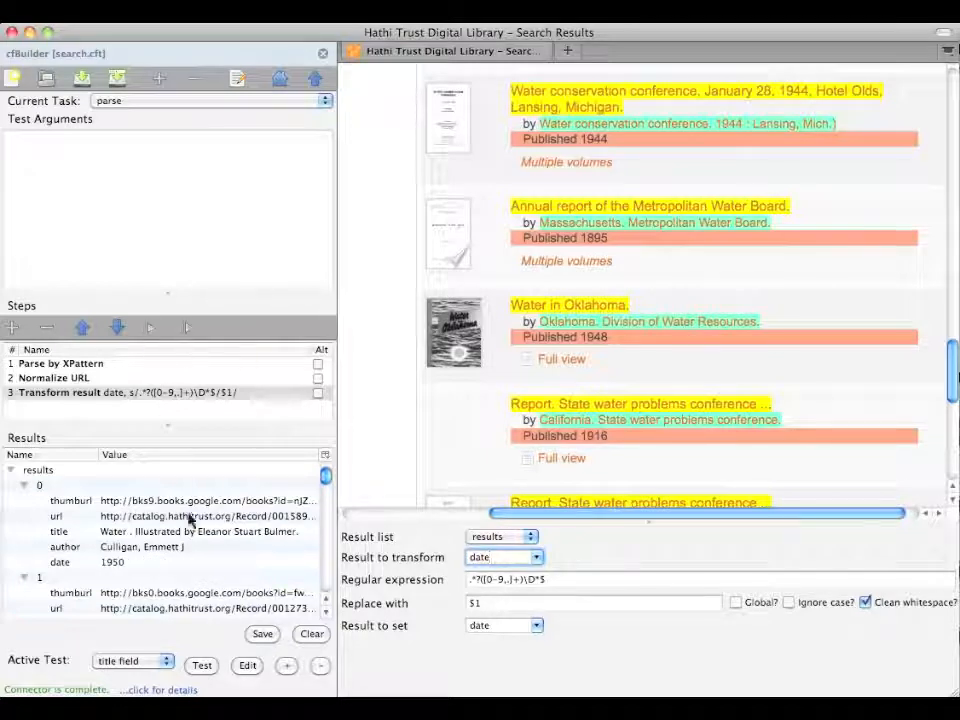
scroll(190, 521, down, 2)
scroll(195, 530, down, 6)
scroll(195, 530, down, 6)
scroll(195, 528, down, 6)
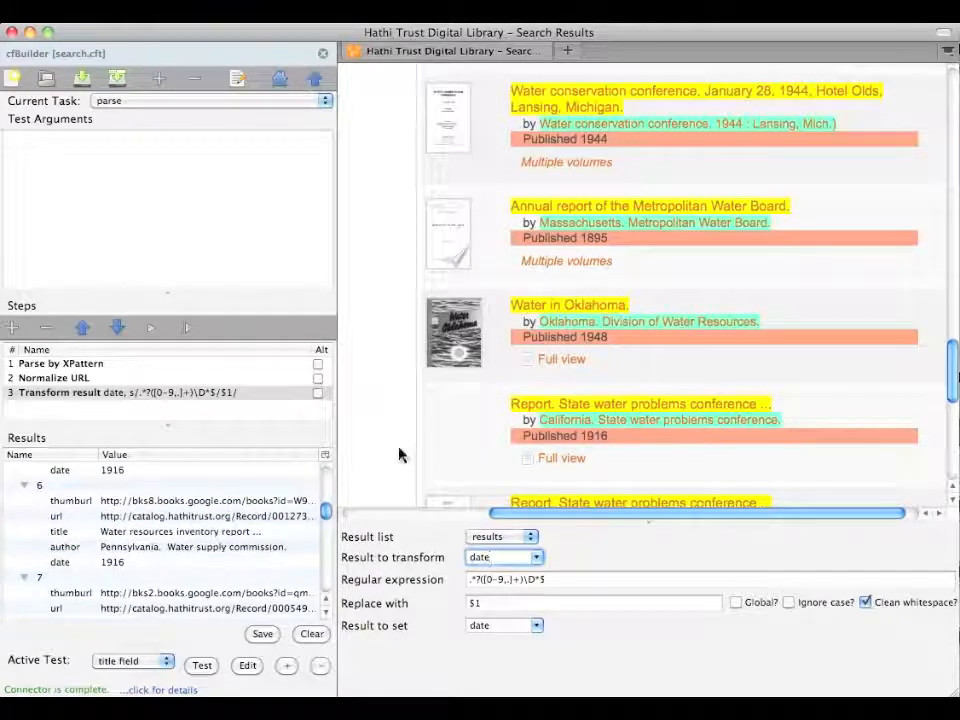
Step: Open the next page of the "water" search results and bring its hits into view
scroll(461, 447, down, 10)
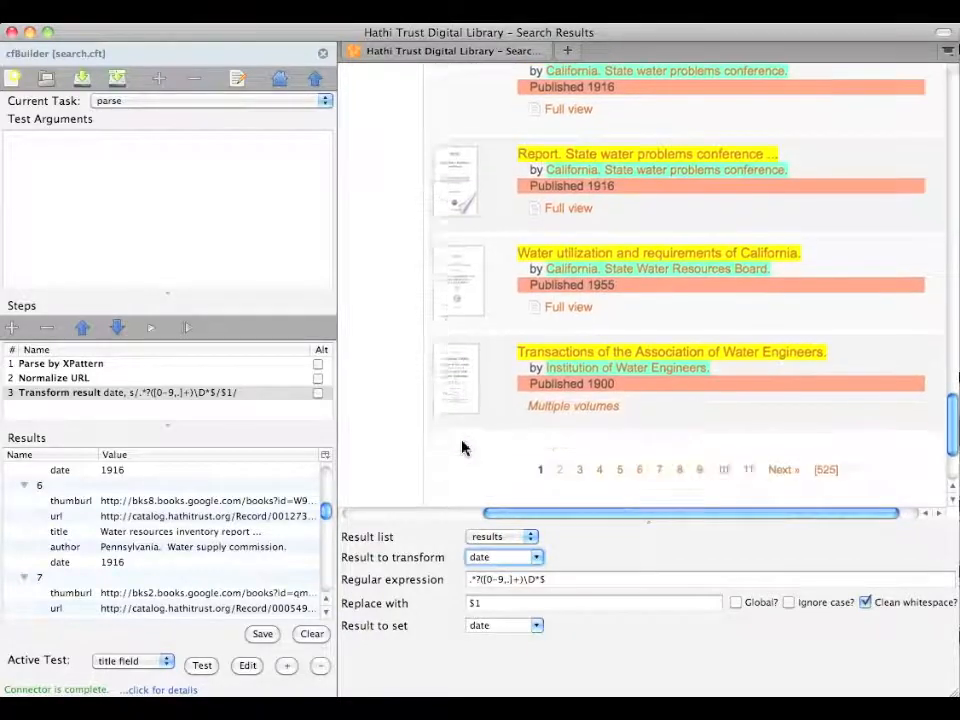
scroll(461, 447, down, 4)
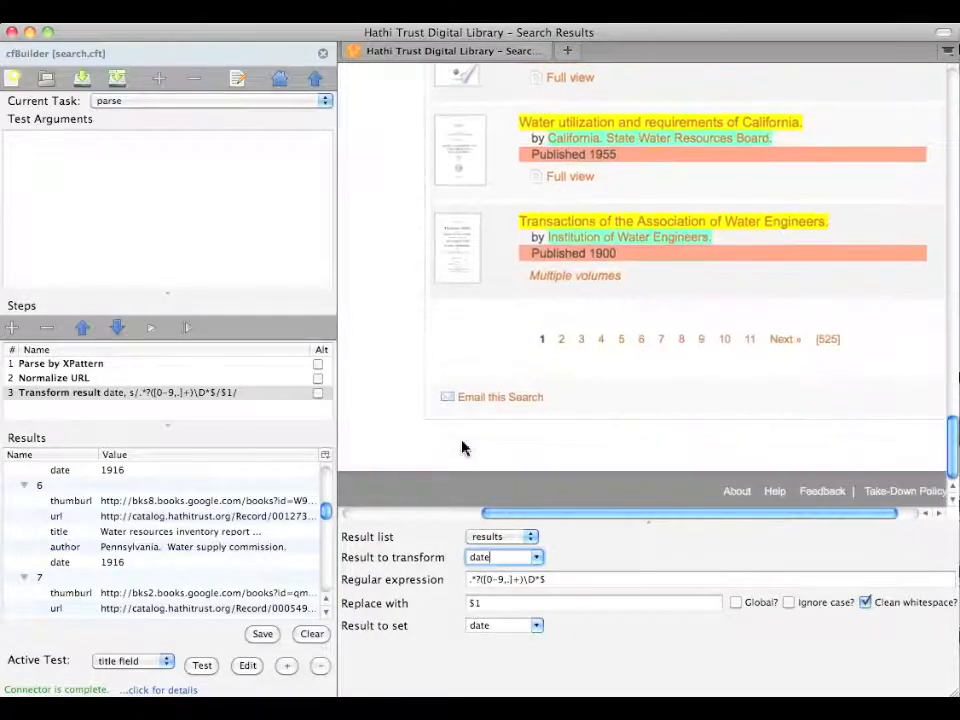
click(782, 341)
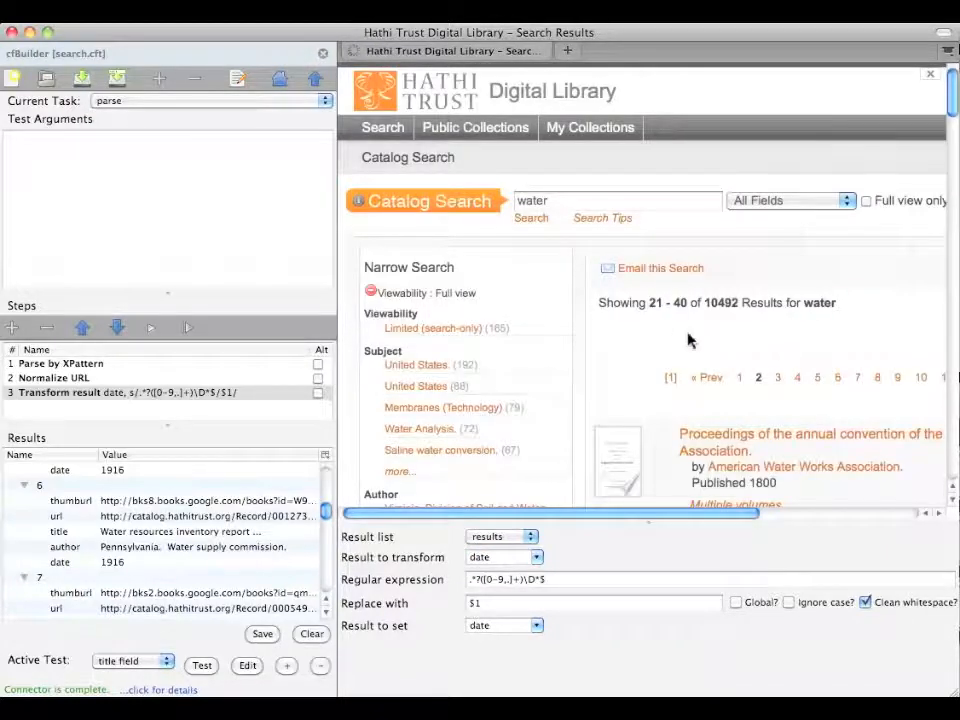
scroll(634, 333, down, 1)
scroll(634, 333, right, 1)
scroll(634, 333, right, 3)
scroll(634, 333, down, 2)
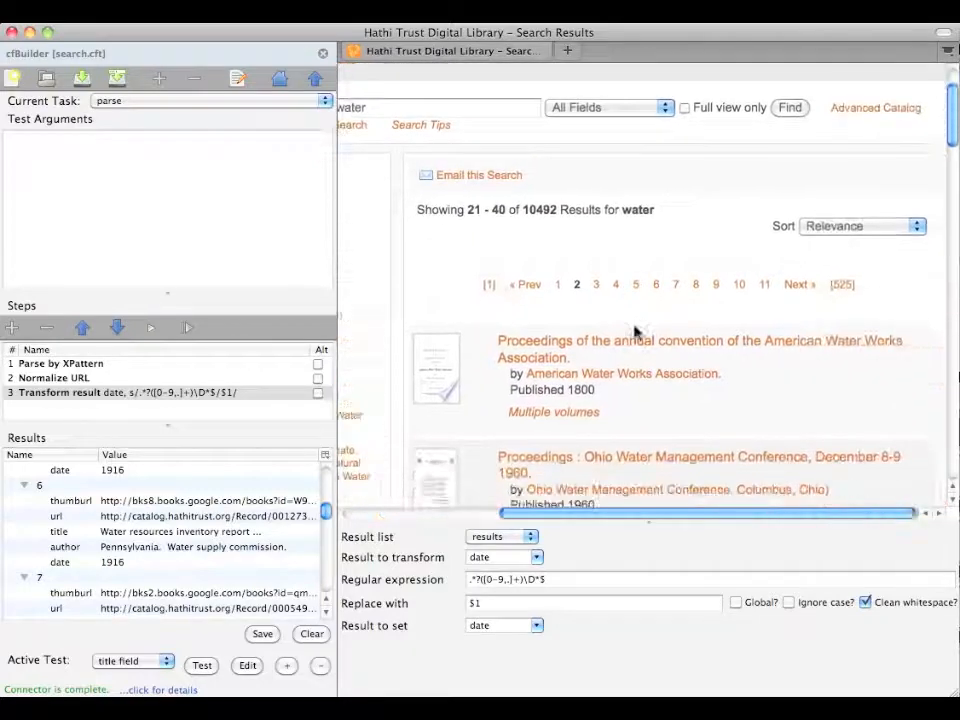
Step: Run the whole parse task on the second results page and examine the highlighted hits down to its end
click(188, 330)
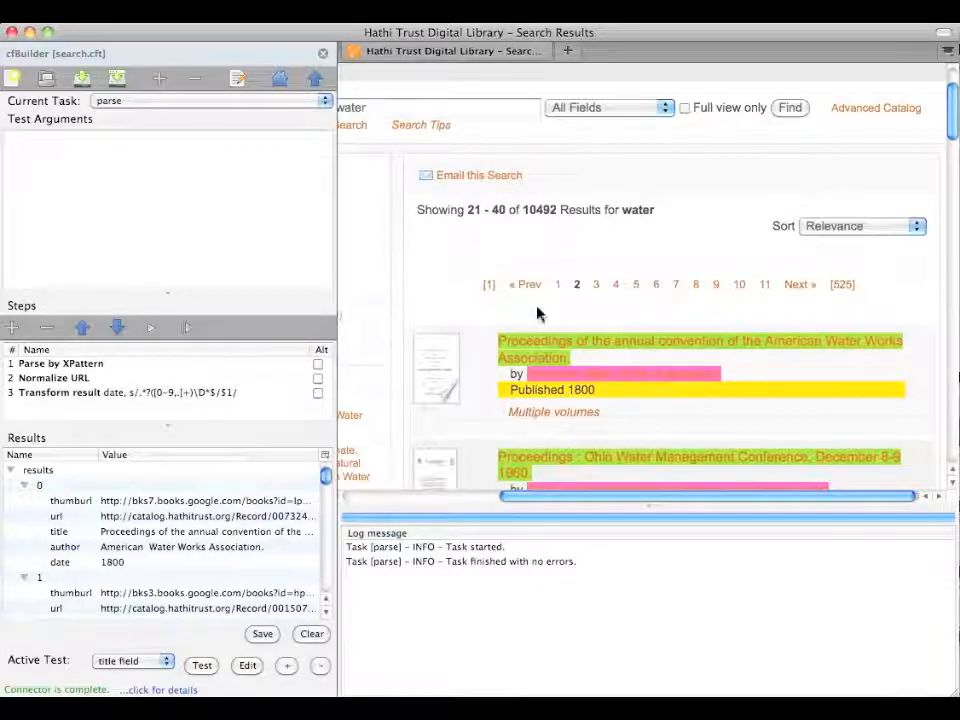
scroll(537, 314, down, 15)
scroll(537, 314, down, 15)
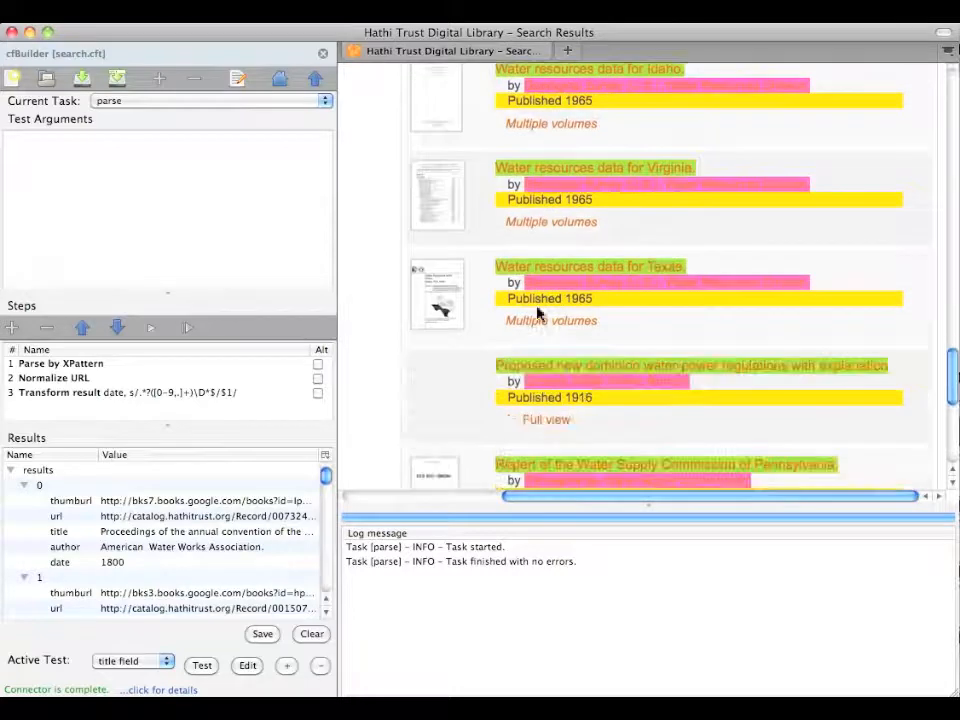
scroll(537, 314, down, 8)
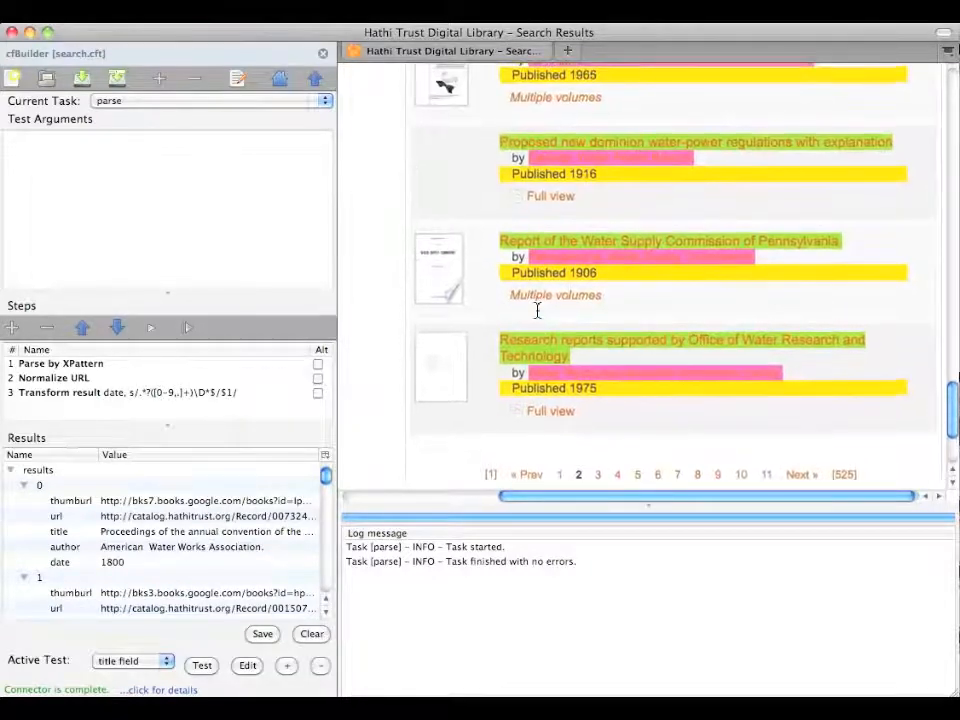
scroll(537, 312, up, 2)
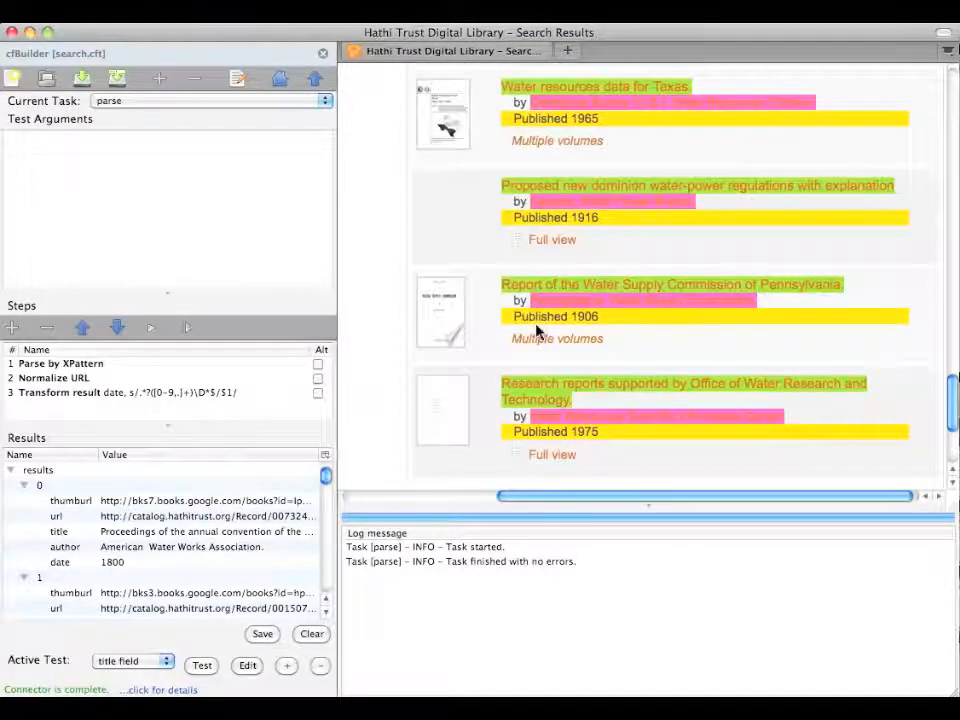
scroll(537, 330, down, 3)
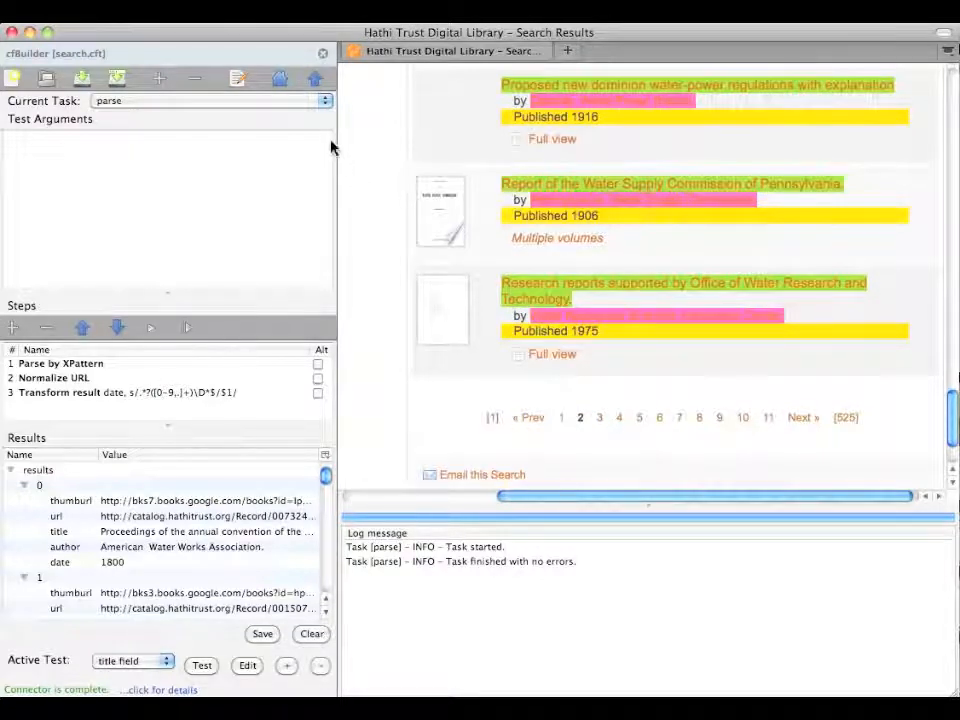
Step: Switch the current task from parse to next
click(324, 101)
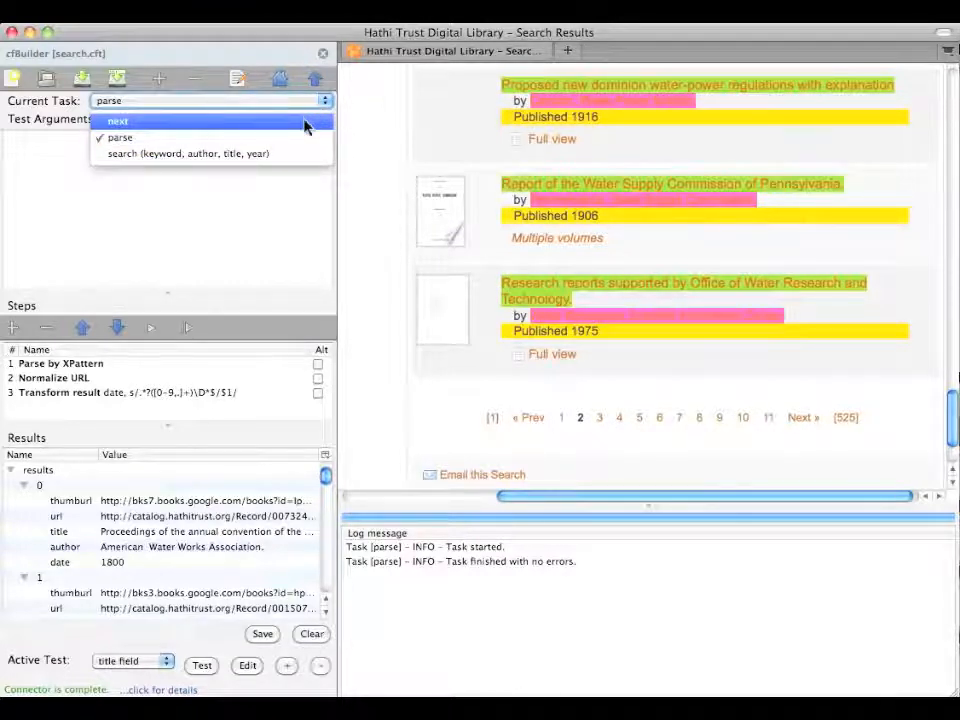
click(306, 121)
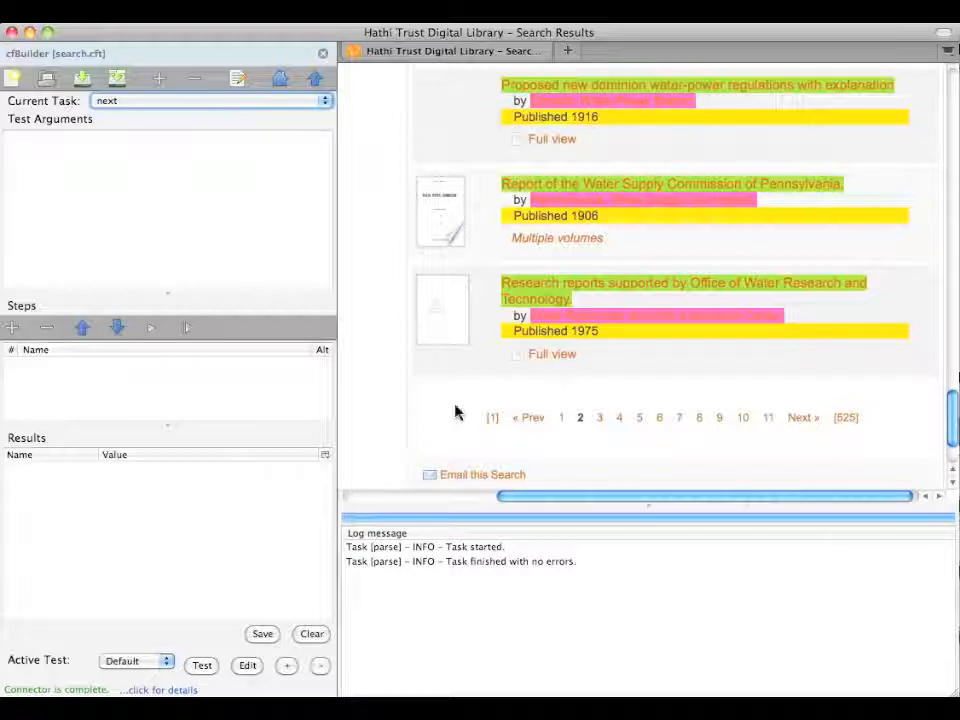
Step: Add a Click step to the next task and target the "Next »" pagination link below the results
click(12, 328)
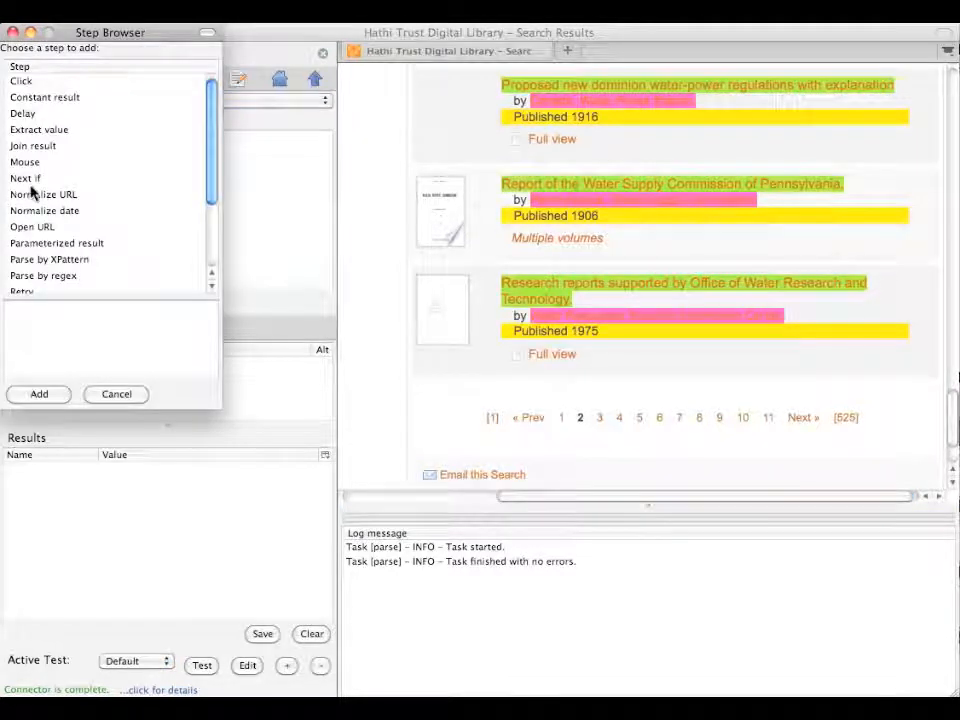
double_click(27, 88)
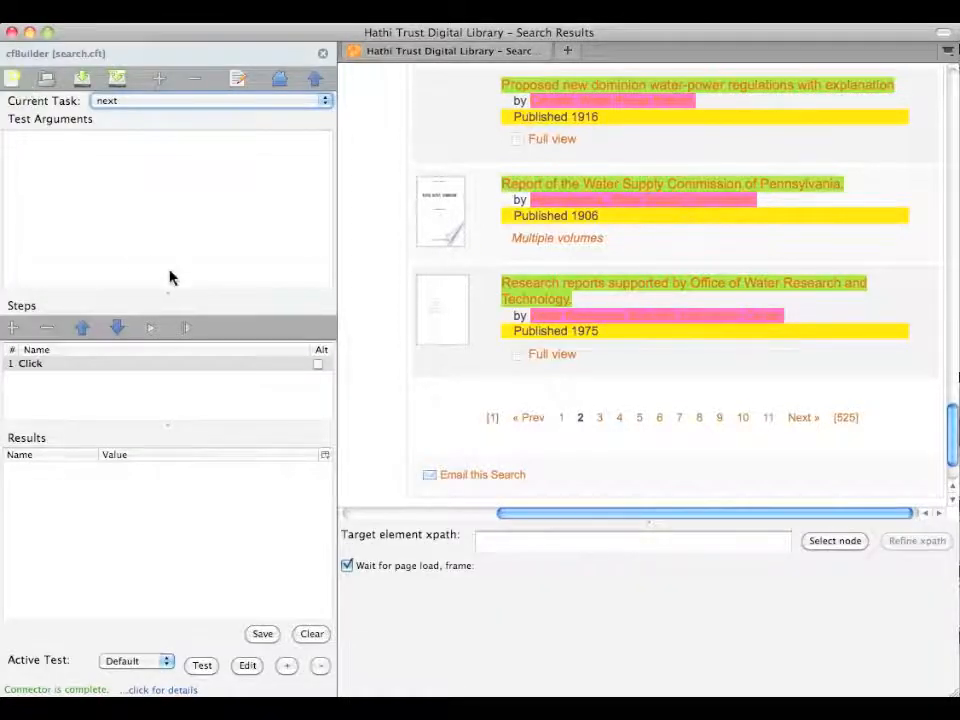
click(832, 545)
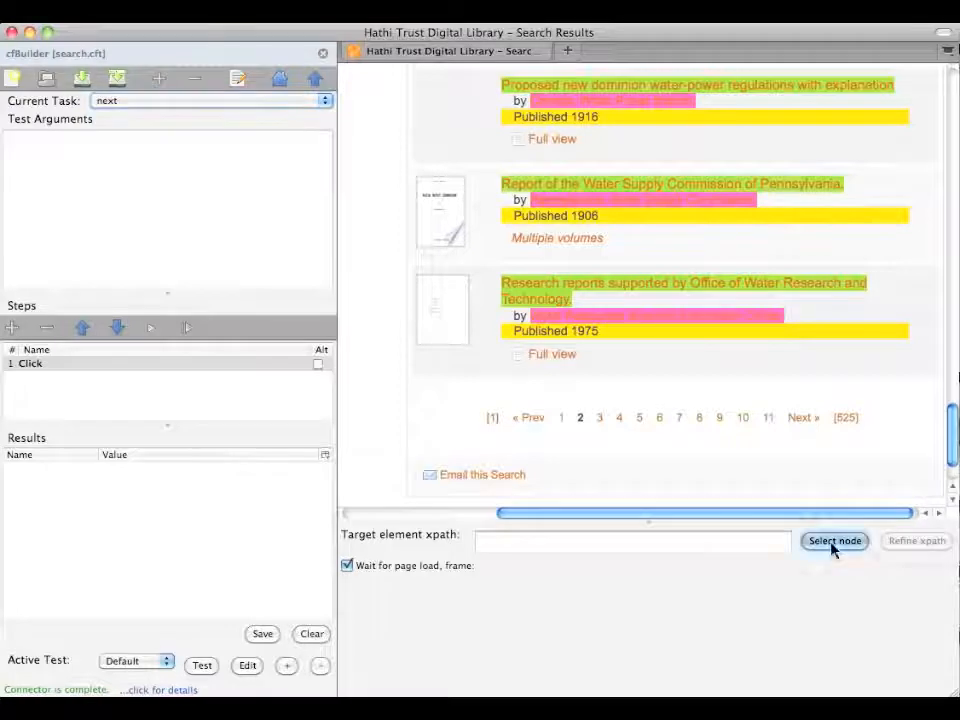
click(804, 425)
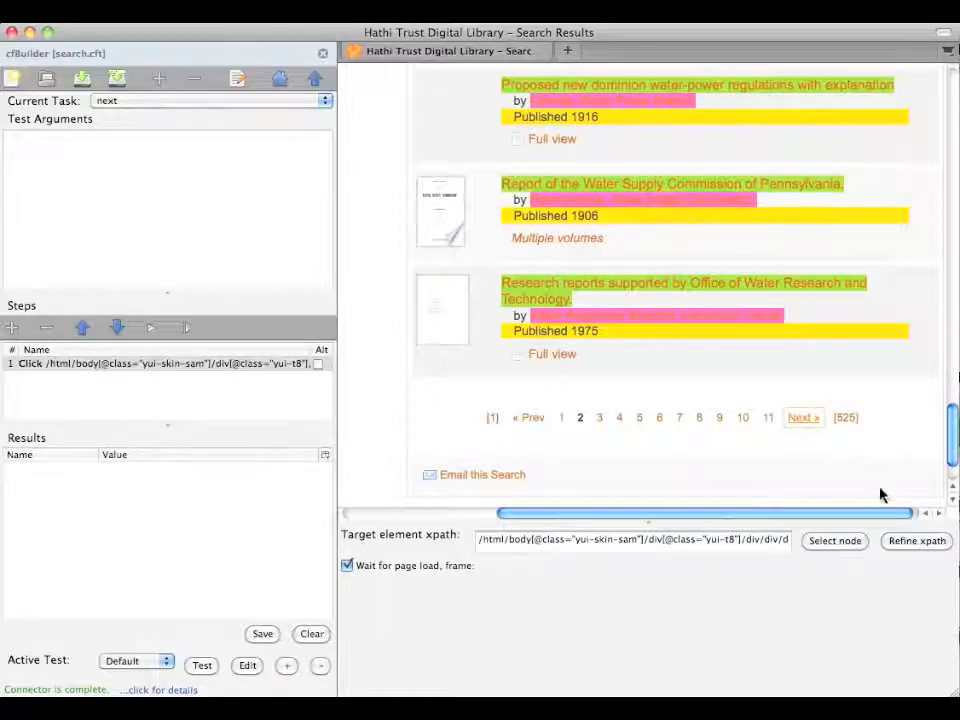
Step: Refine the Click step's XPath to match the link by its text content "Next »", and test the whole next task twice
click(913, 542)
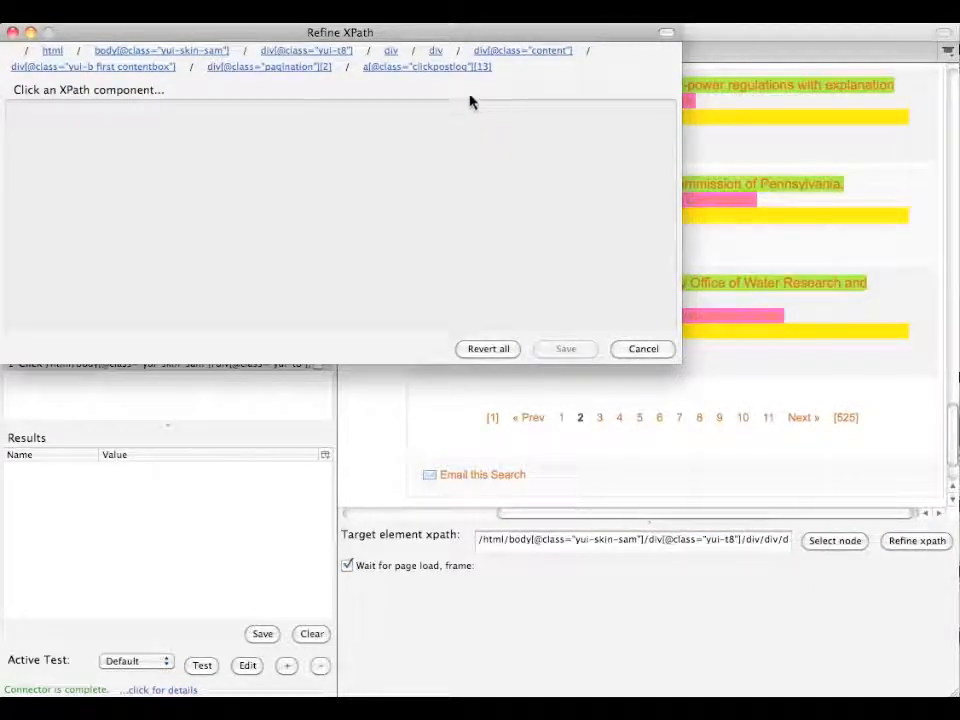
click(451, 68)
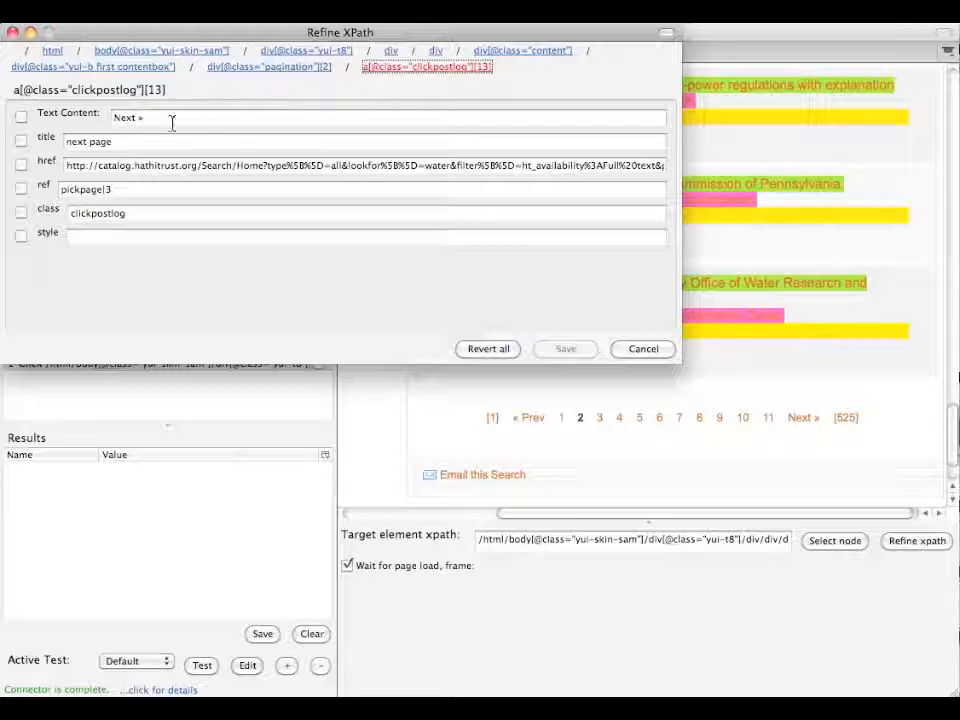
click(21, 118)
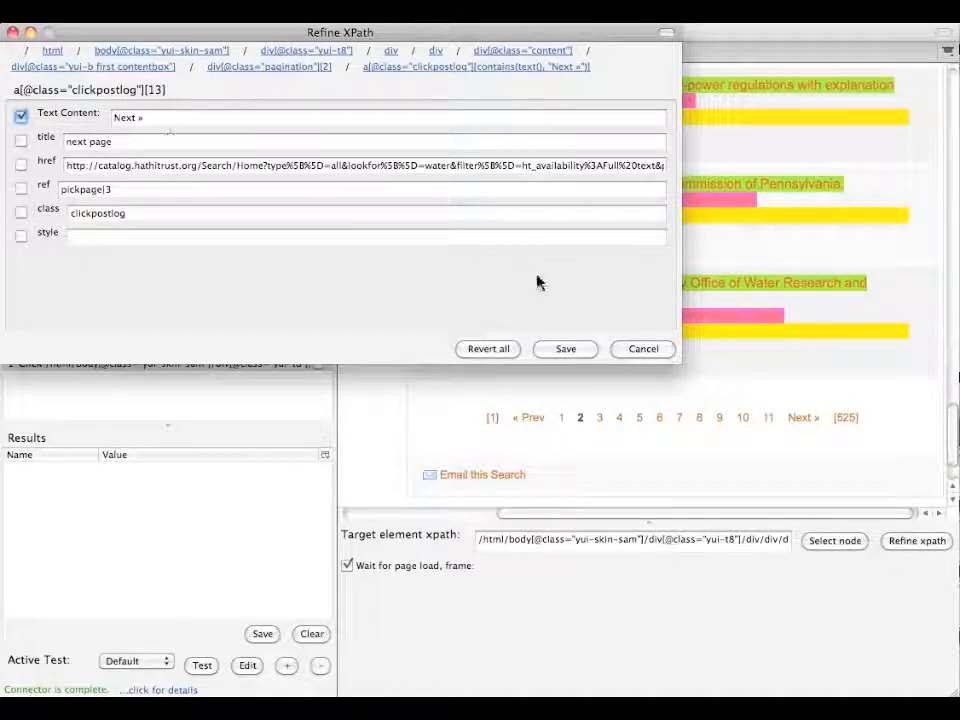
click(568, 350)
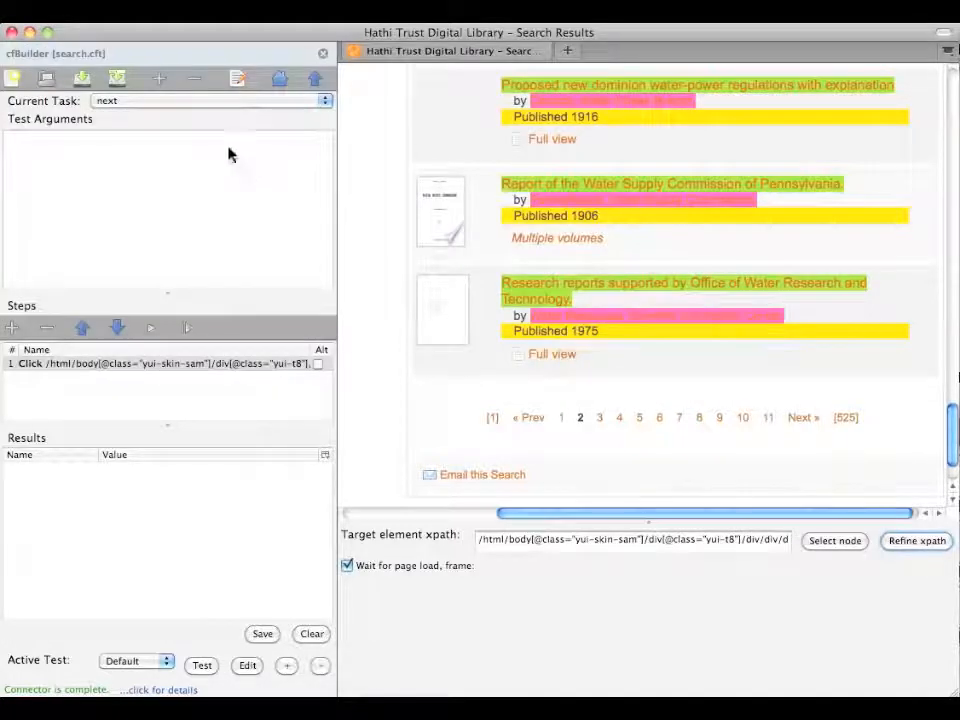
click(188, 330)
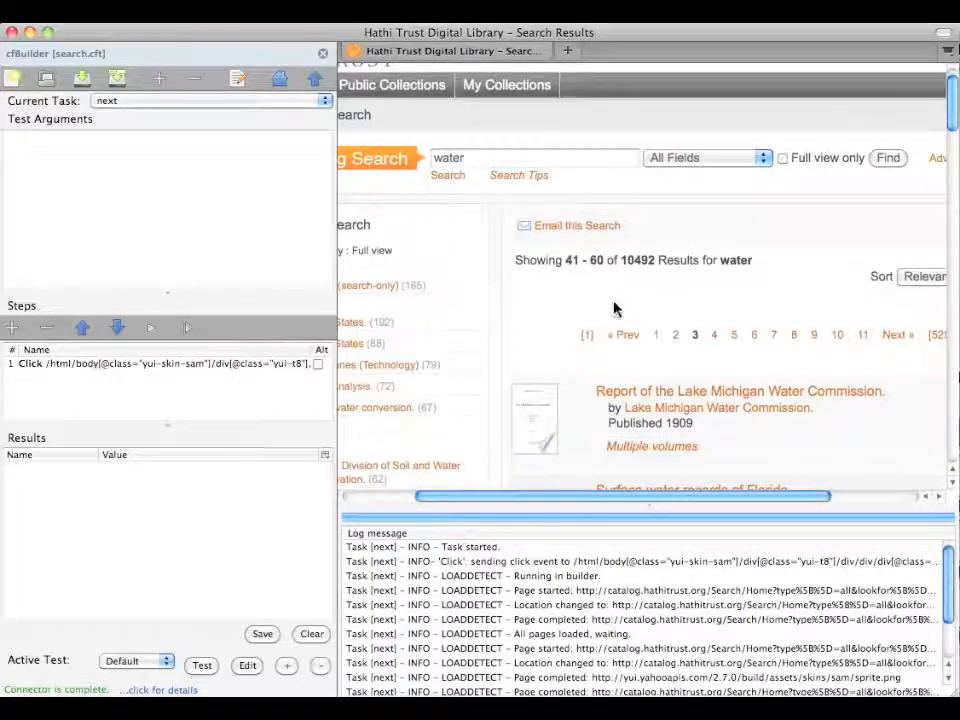
click(190, 330)
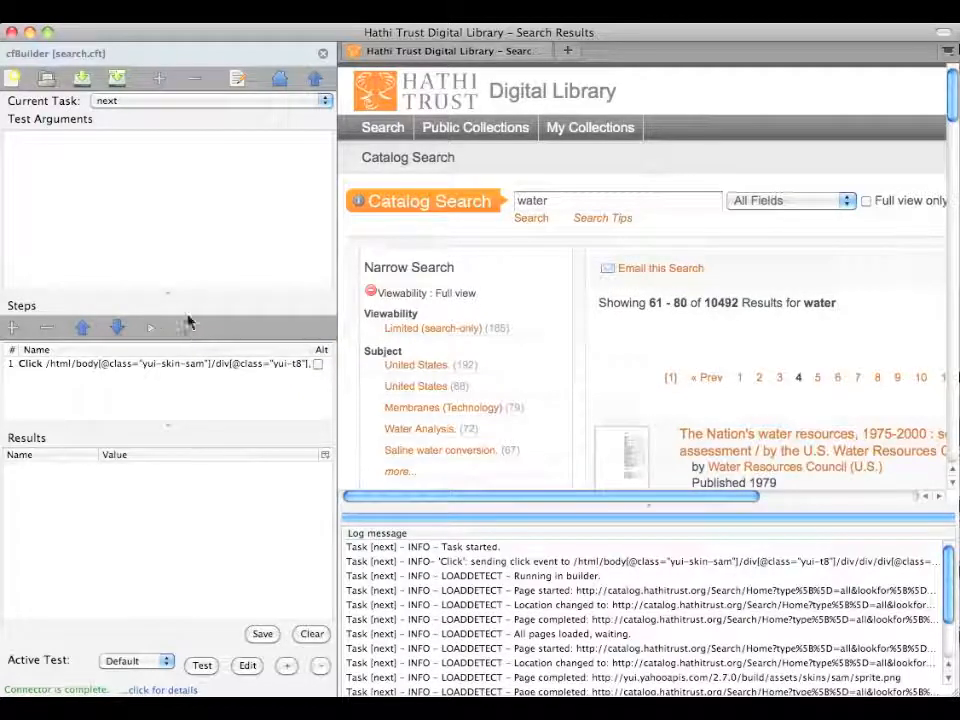
Step: Fill in the connector's metadata with the title HathiTrust and the author Index Data
click(237, 80)
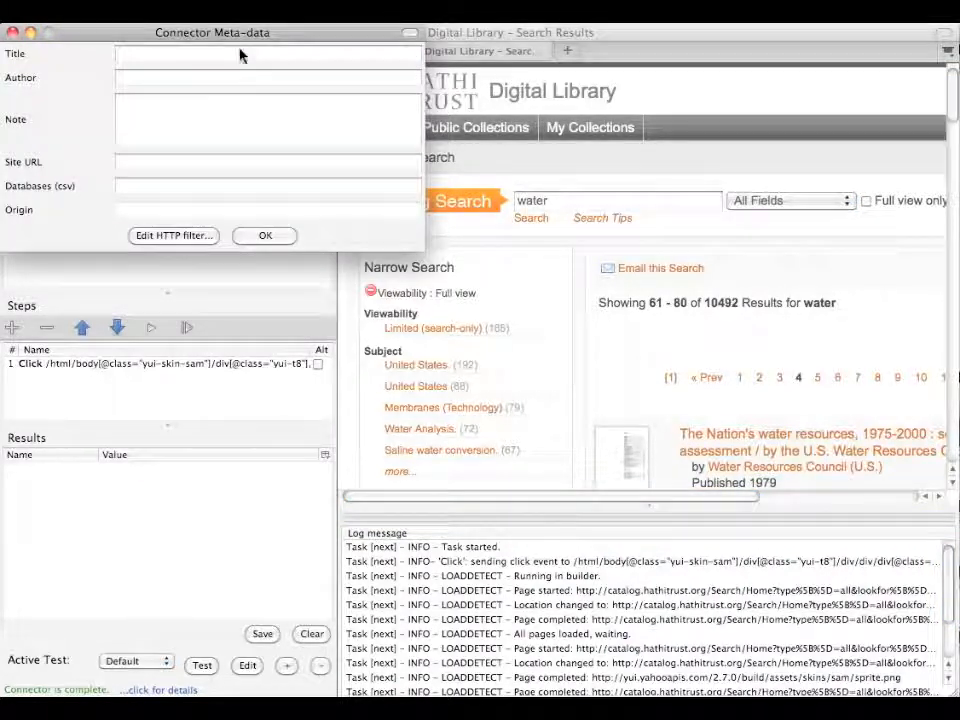
drag(245, 38, 400, 156)
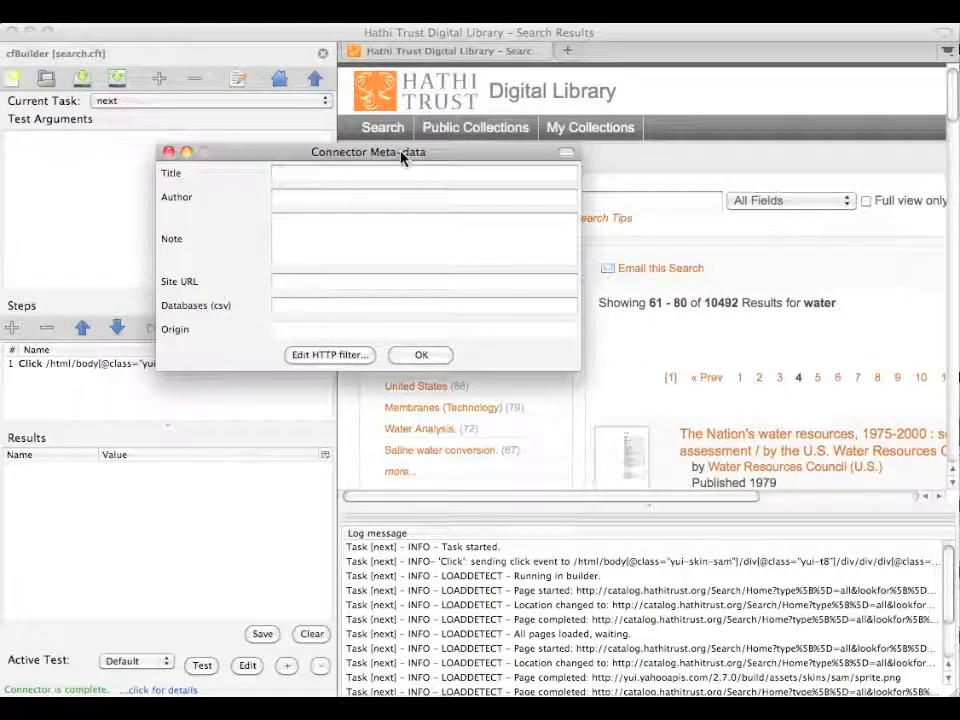
click(392, 175)
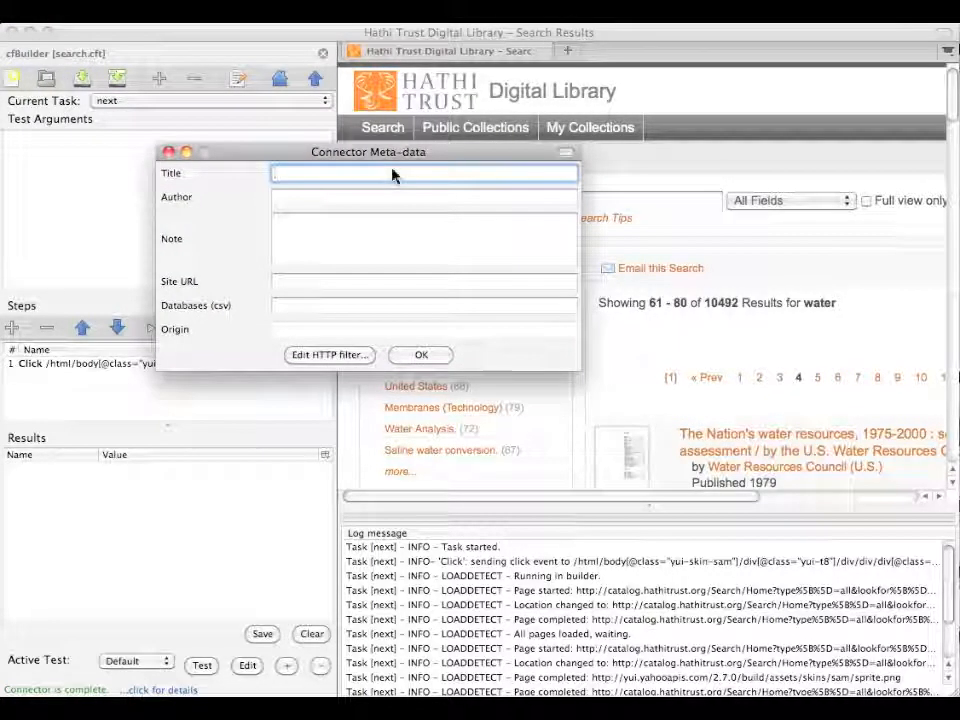
text(Hathi)
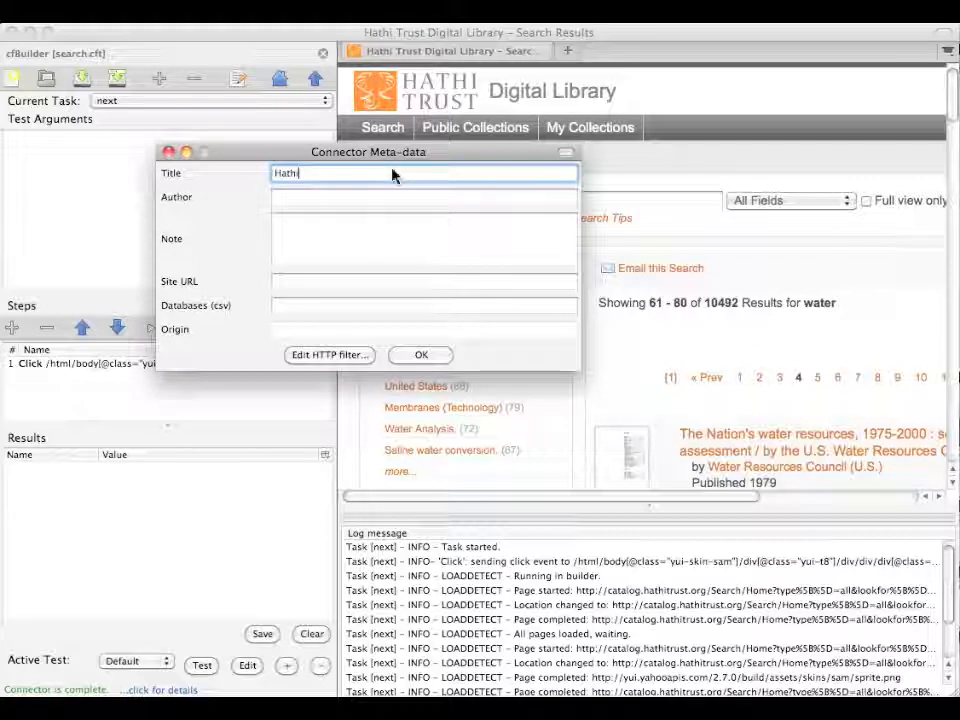
text(Trust)
click(395, 199)
text(Index Data)
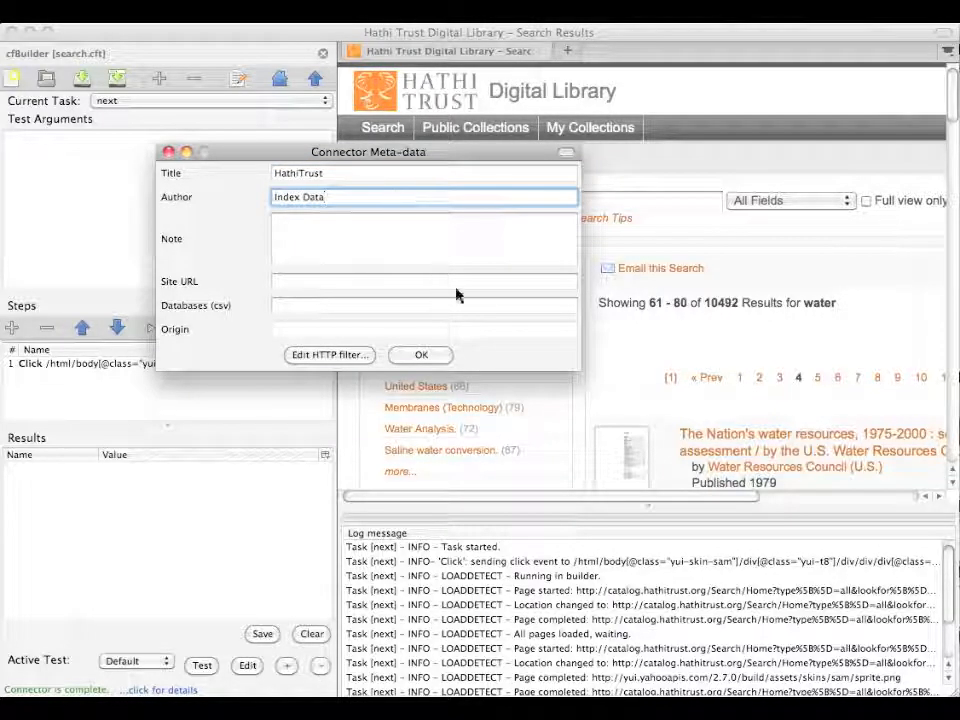
click(436, 358)
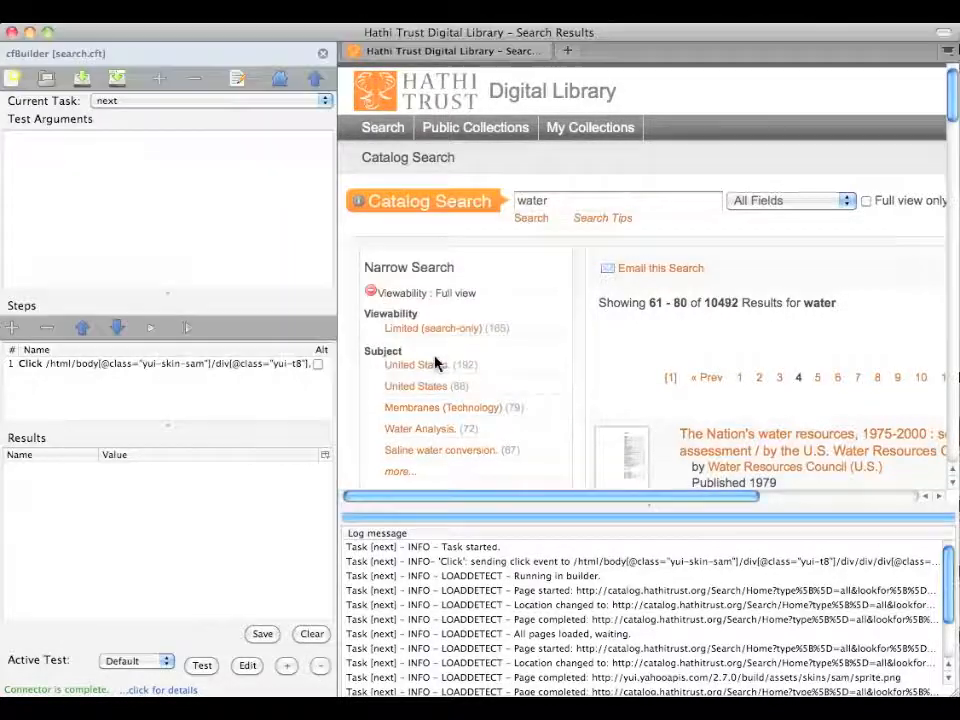